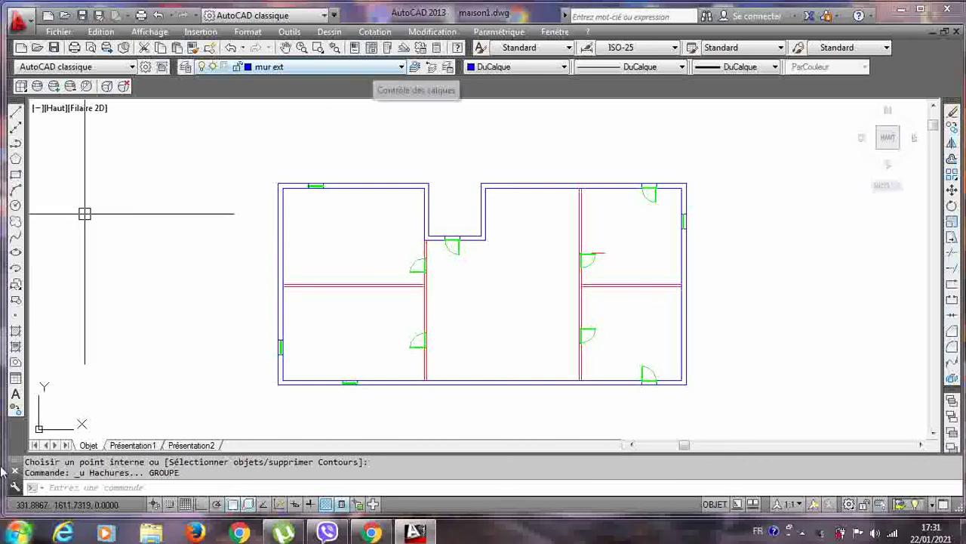
Start a hatch and set its pattern to the predefined SOLID fill.
click(16, 331)
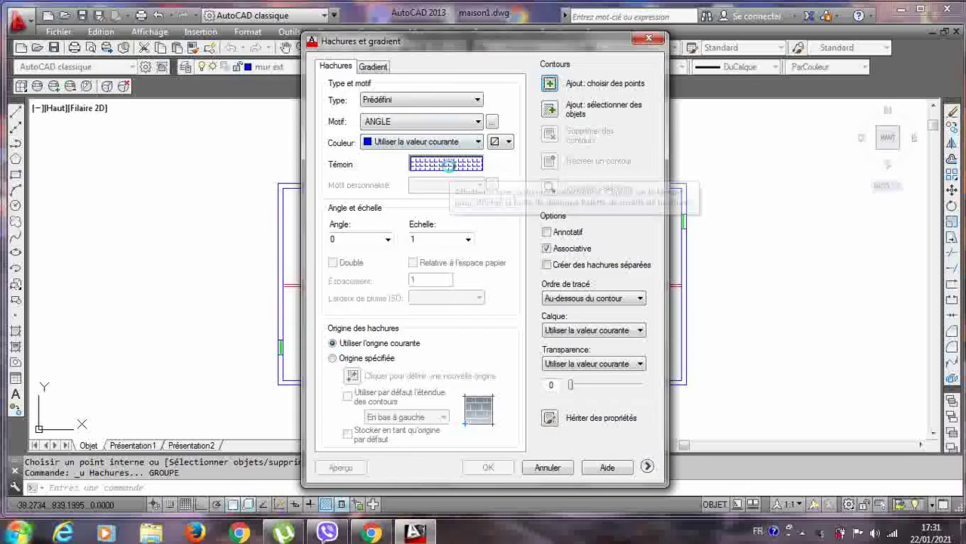
click(445, 164)
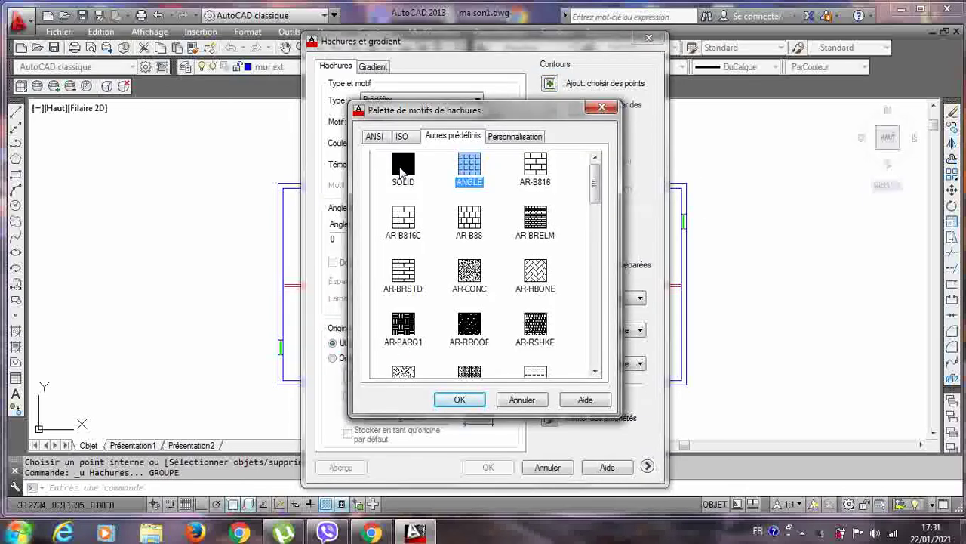
click(404, 170)
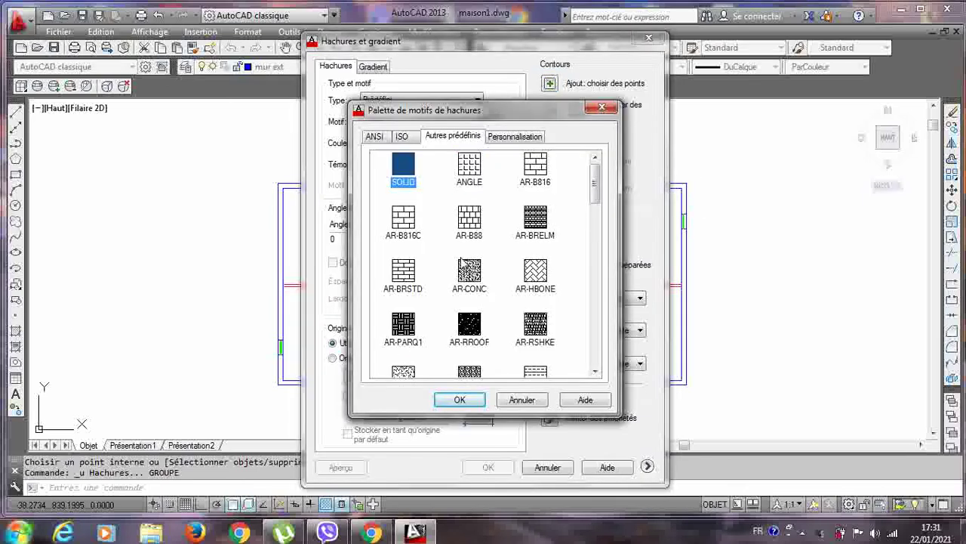
click(460, 400)
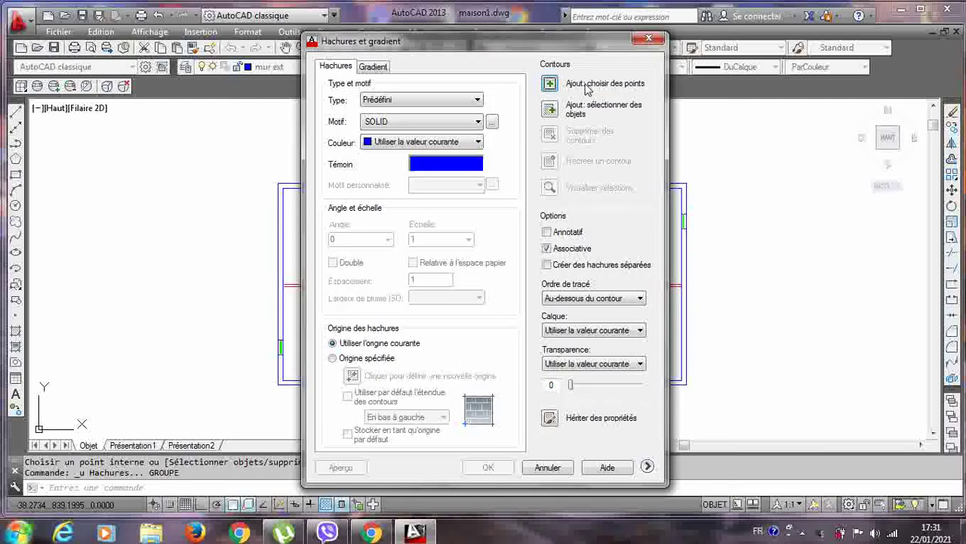
Fill all exterior wall segments around the house plan with the solid hatch, picking a point inside each segment.
click(549, 84)
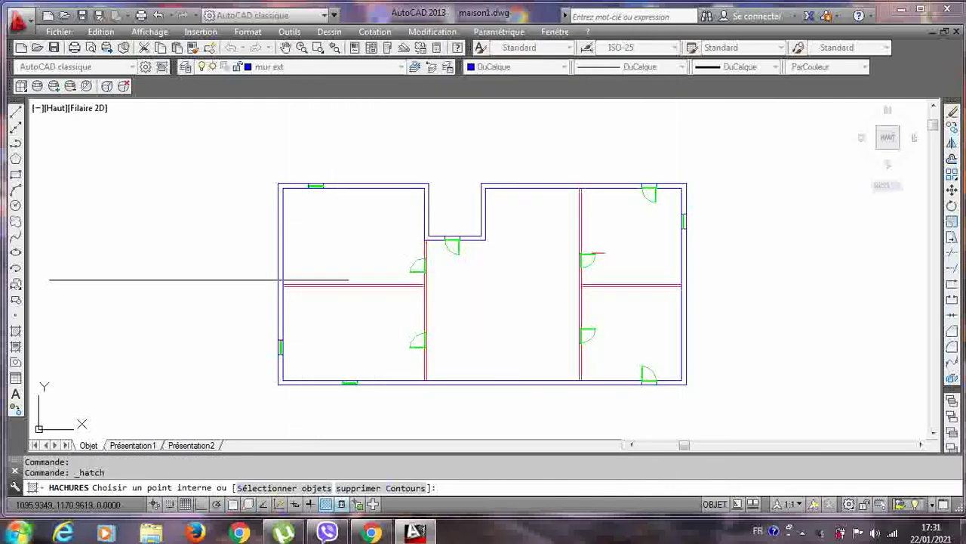
click(281, 227)
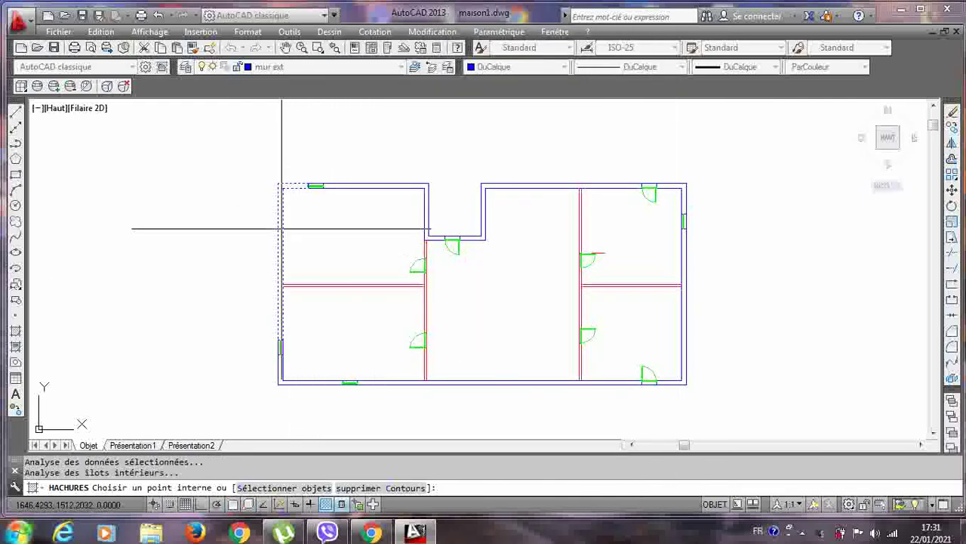
click(407, 186)
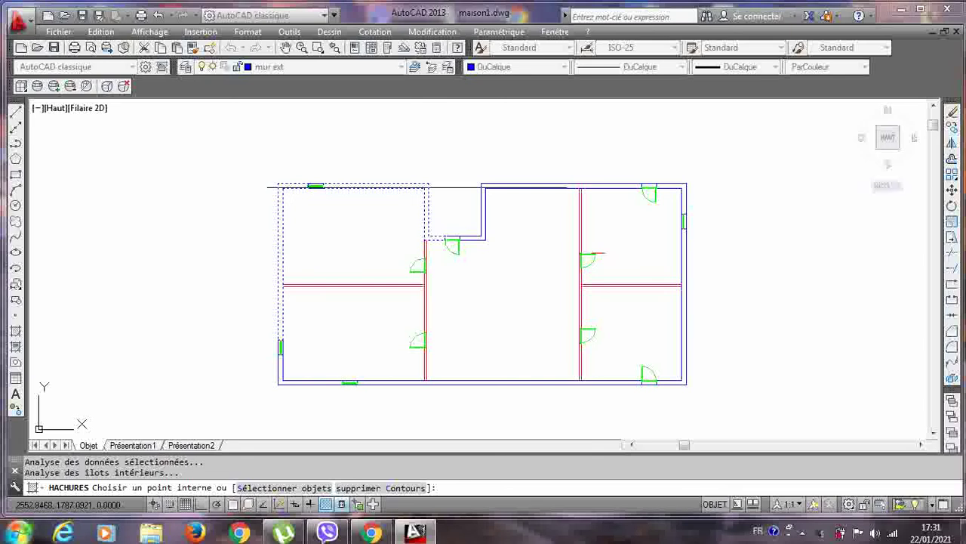
click(483, 202)
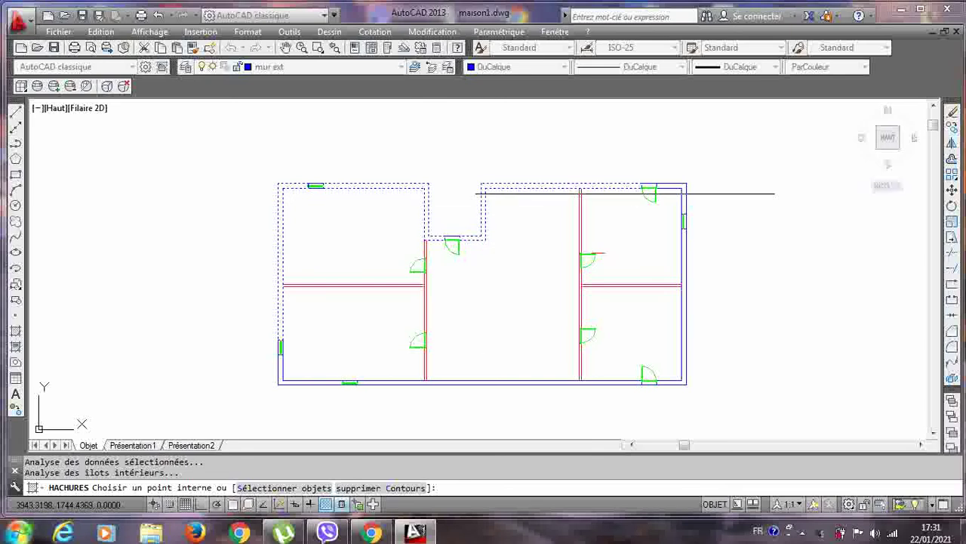
click(684, 195)
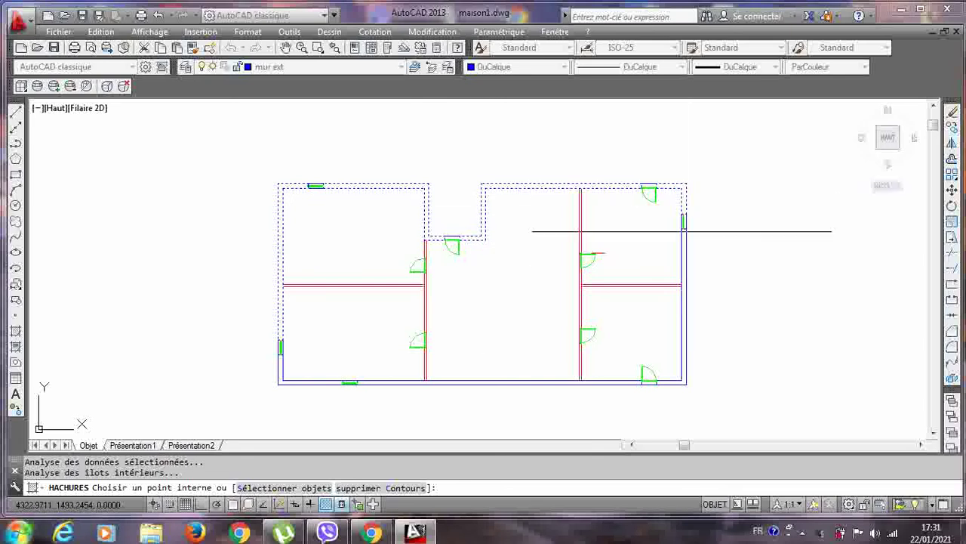
click(683, 264)
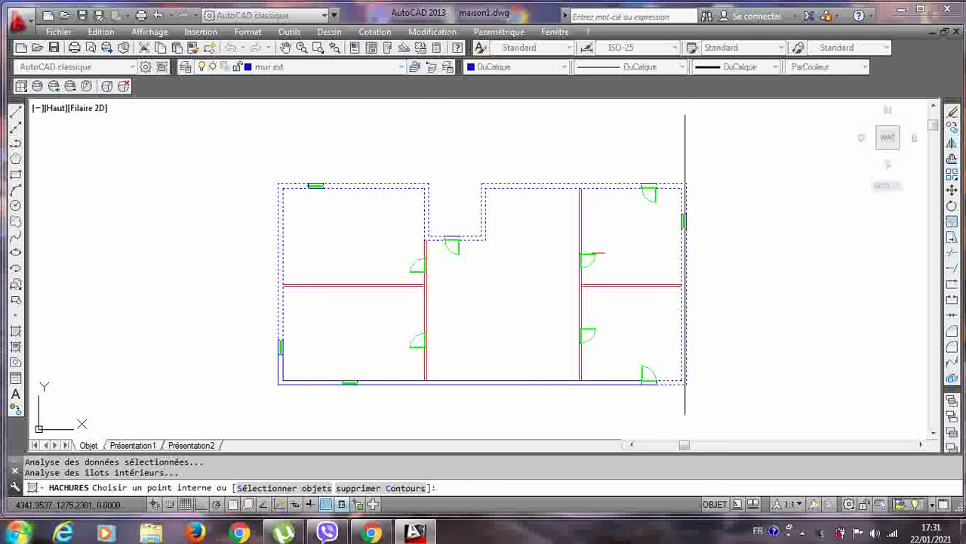
click(535, 384)
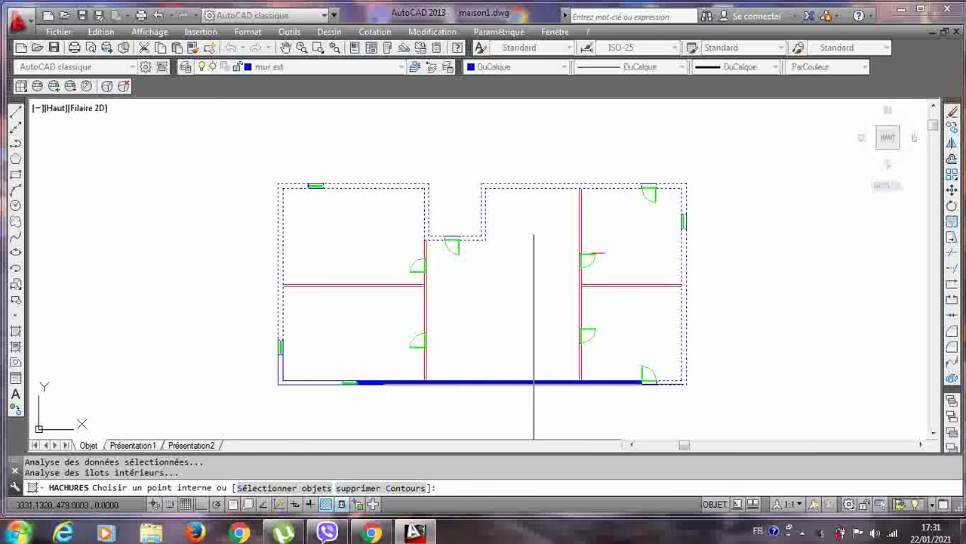
click(302, 384)
key(Return)
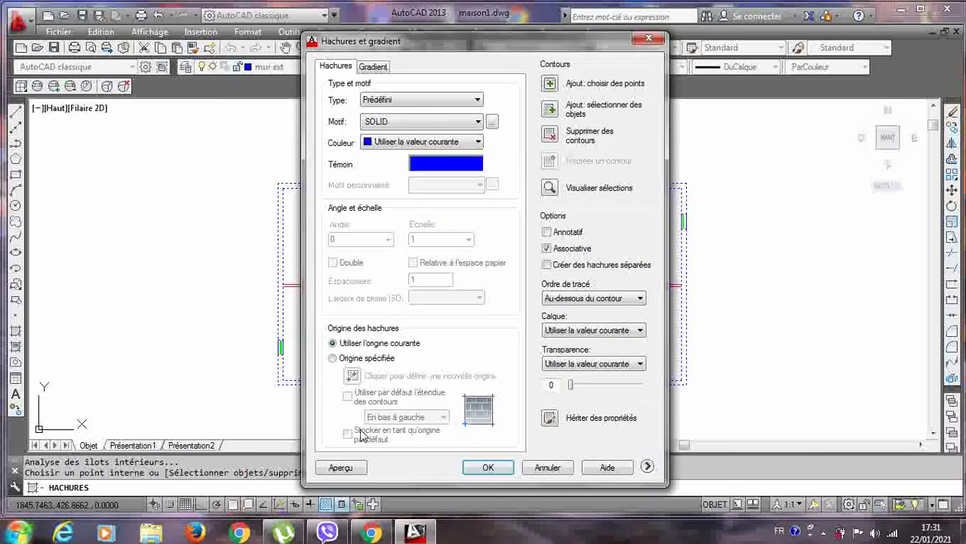
click(483, 468)
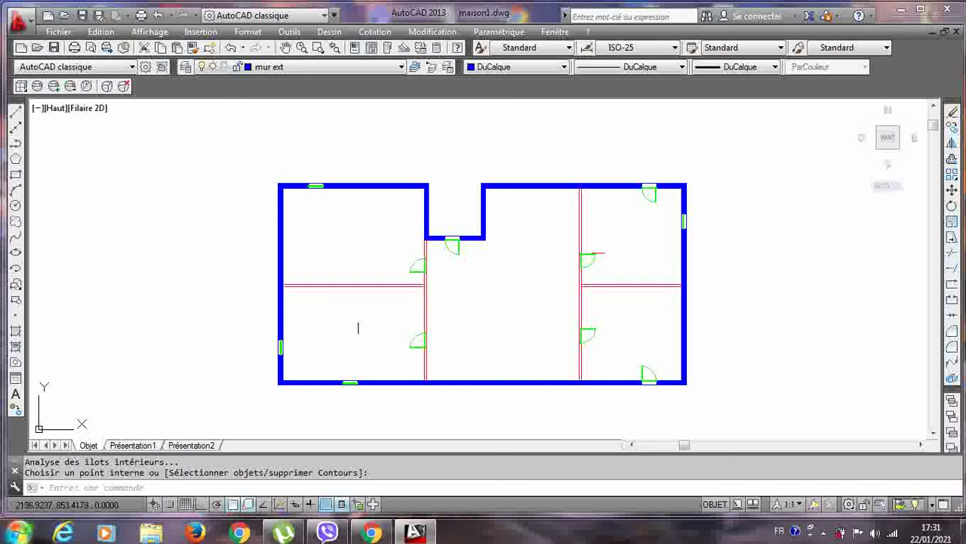
Set up a new hatch with the predefined GOST_GLASS pattern and the colour Rouge.
click(15, 337)
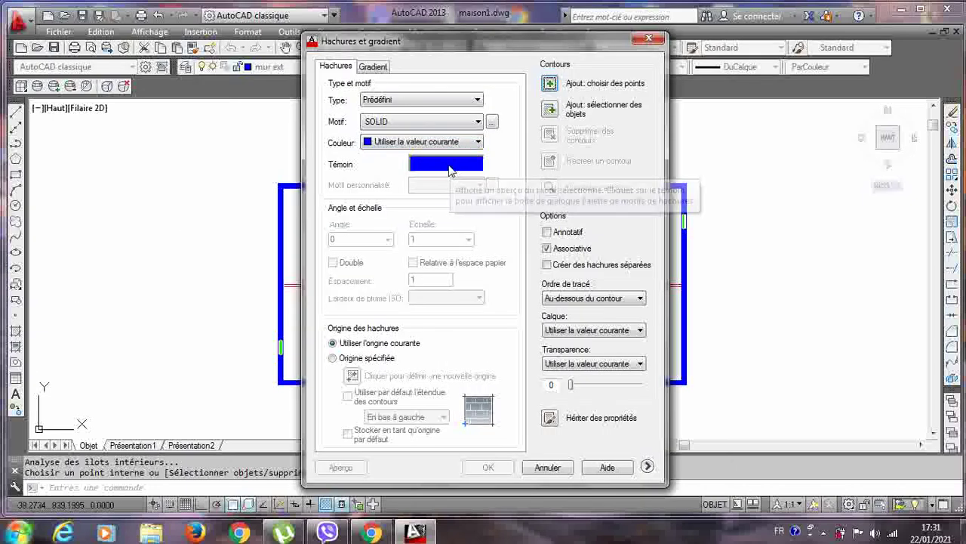
click(442, 166)
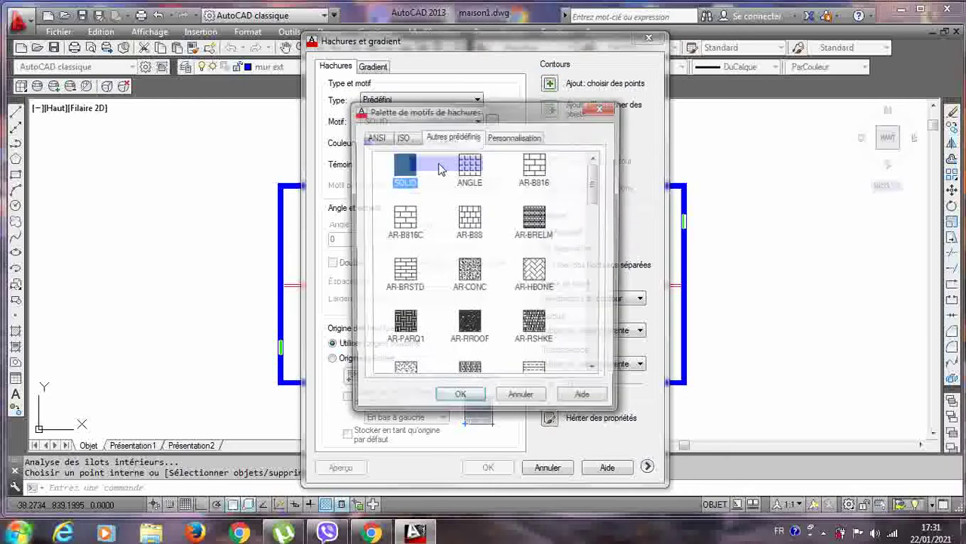
scroll(466, 294, down, 3)
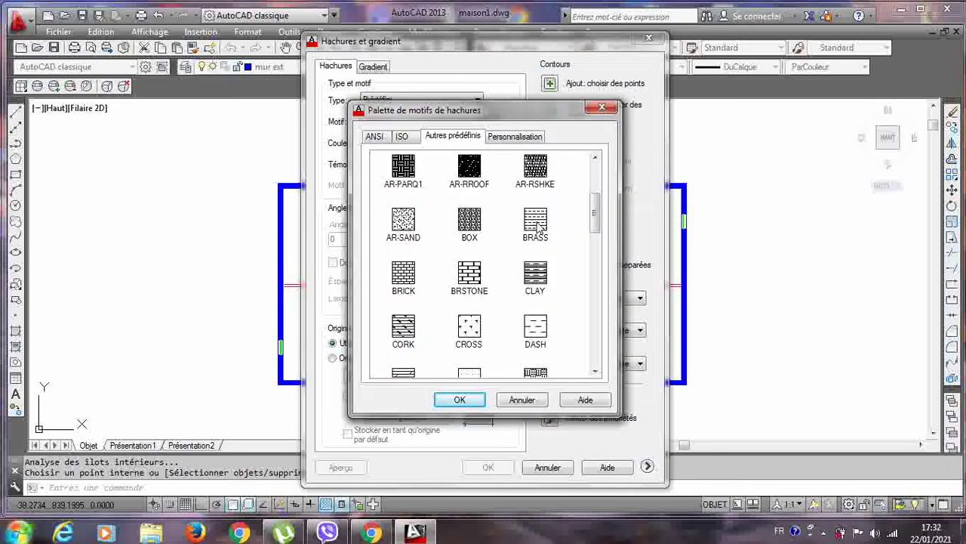
scroll(506, 348, down, 2)
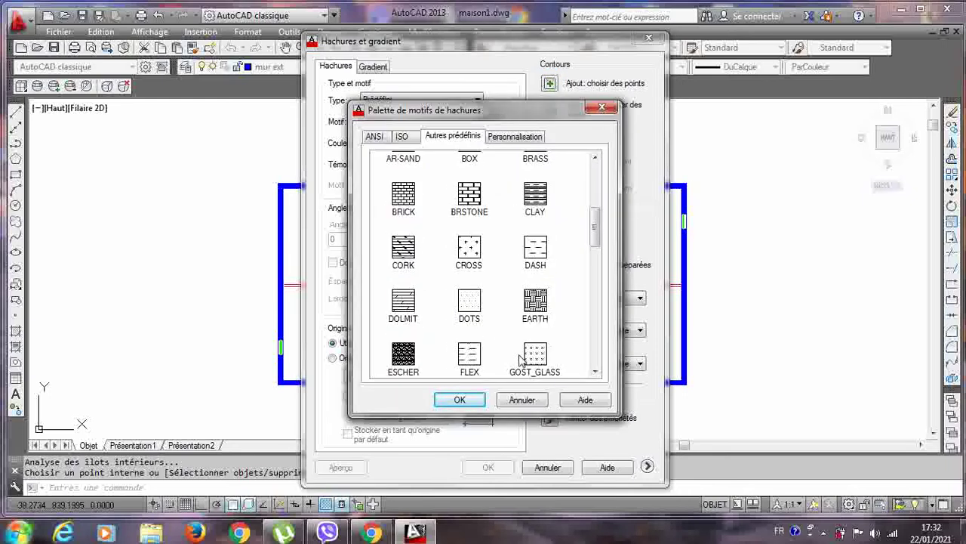
click(537, 359)
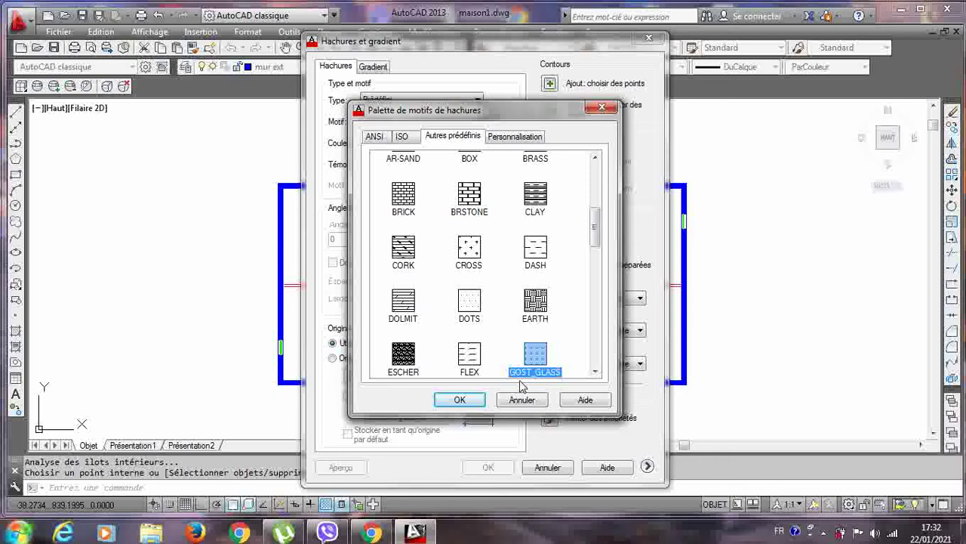
click(461, 401)
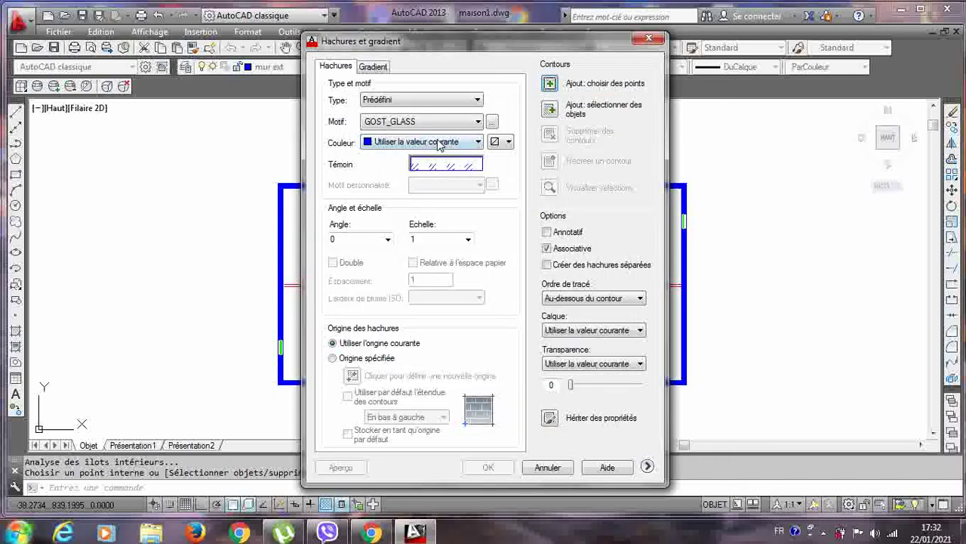
click(440, 145)
click(400, 184)
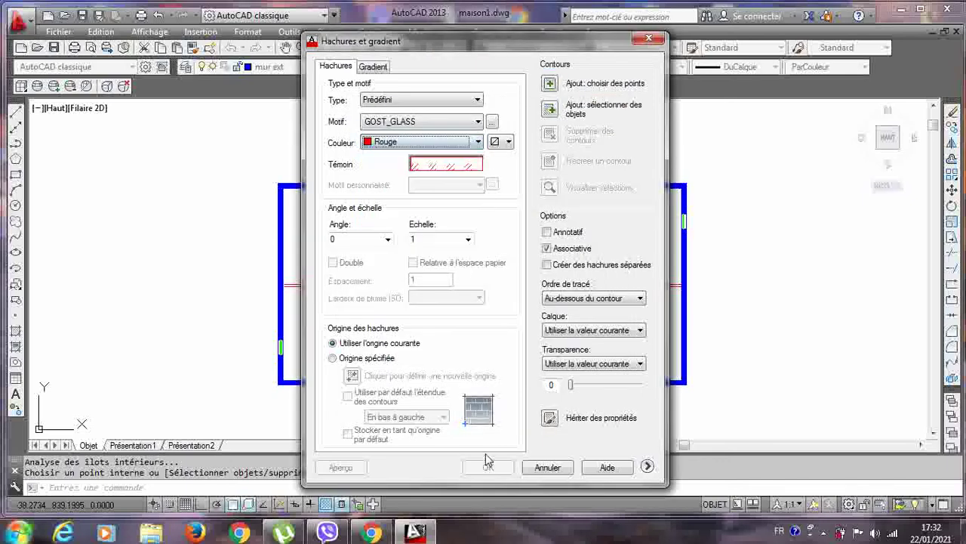
Hatch the horizontal interior partitions and the vertical partition segments above the lower interior doors with the red GOST_GLASS pattern.
click(557, 84)
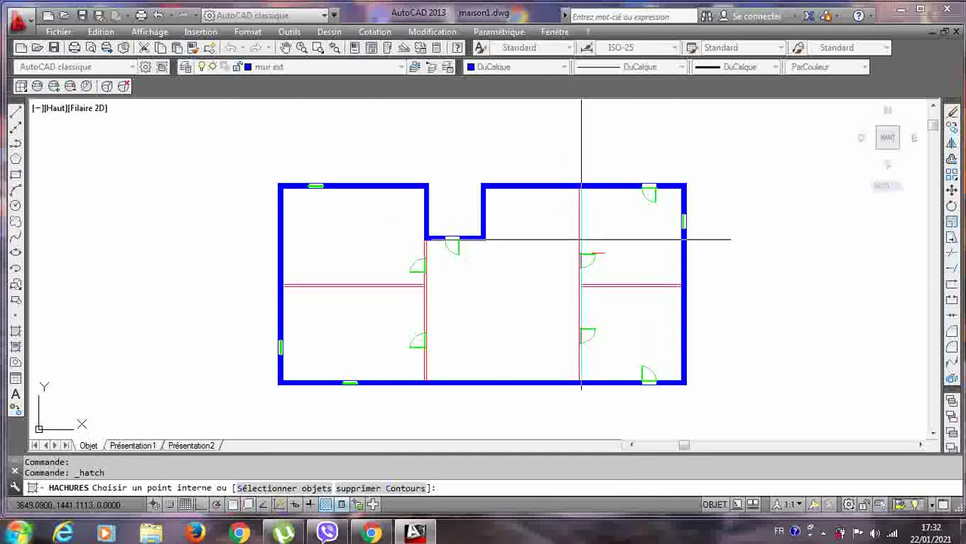
click(579, 242)
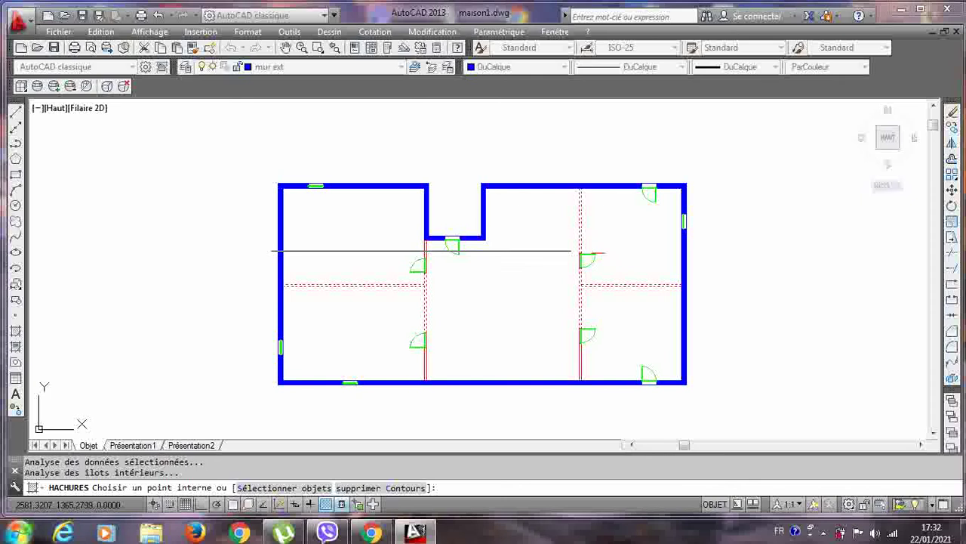
key(Return)
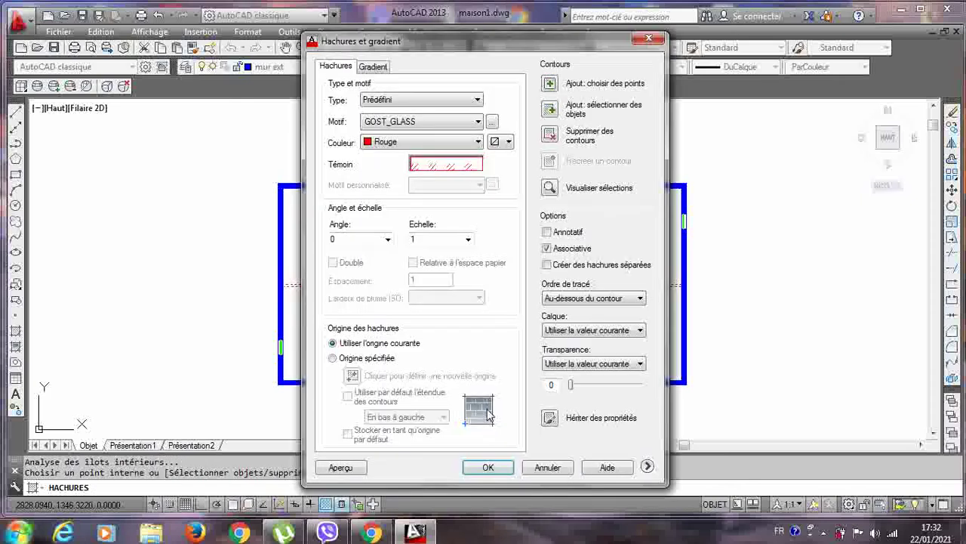
click(487, 468)
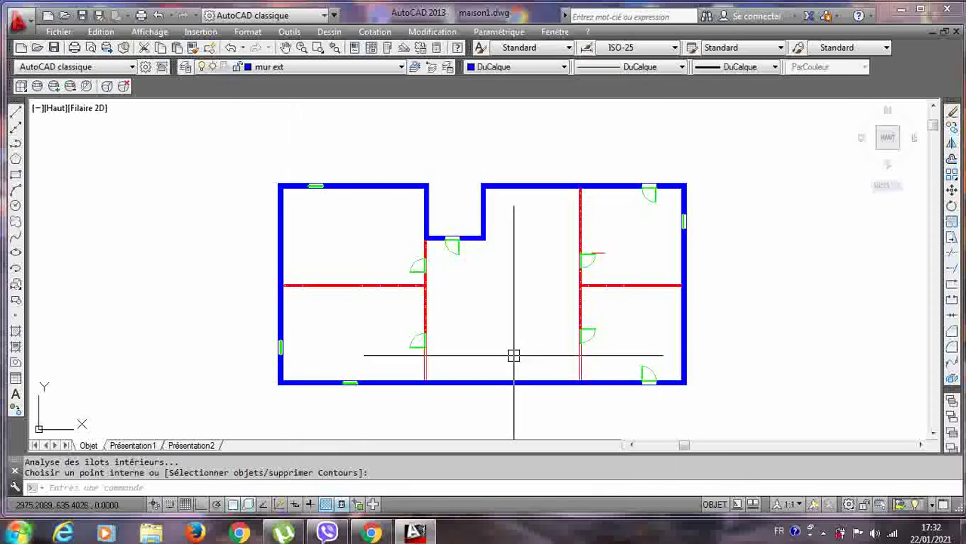
click(18, 333)
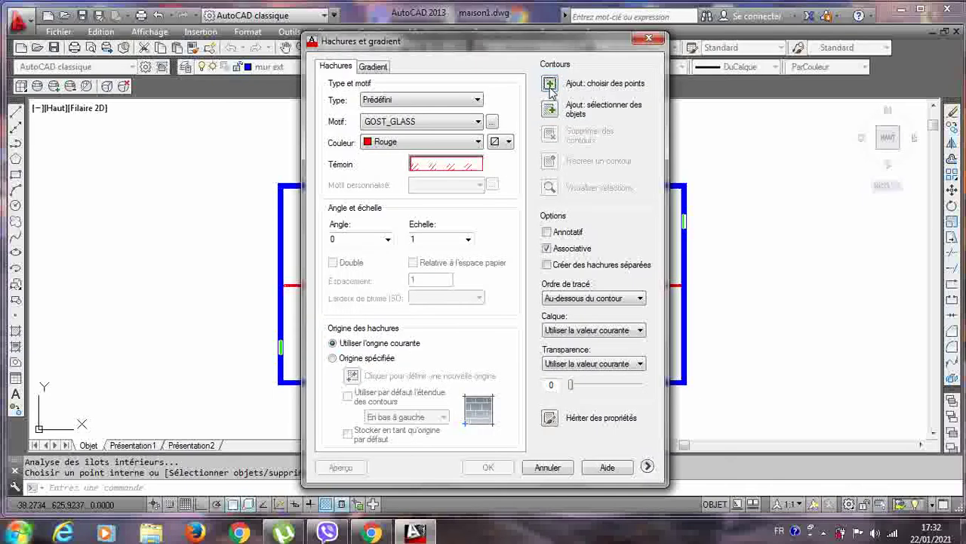
click(550, 85)
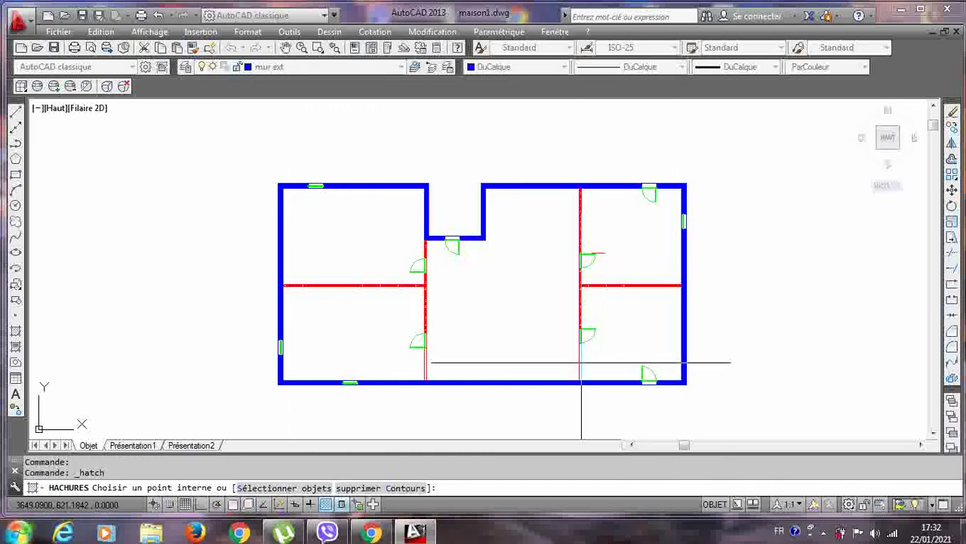
click(581, 362)
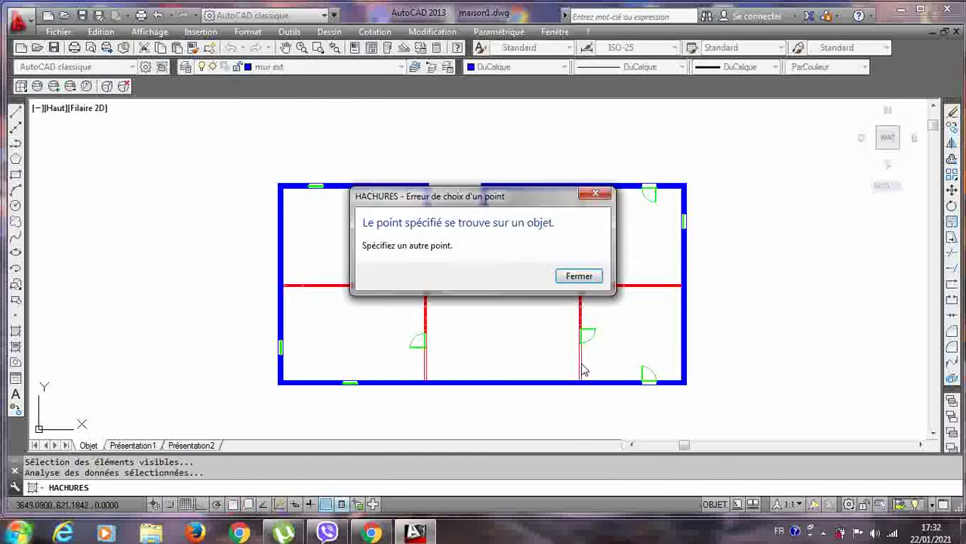
click(595, 194)
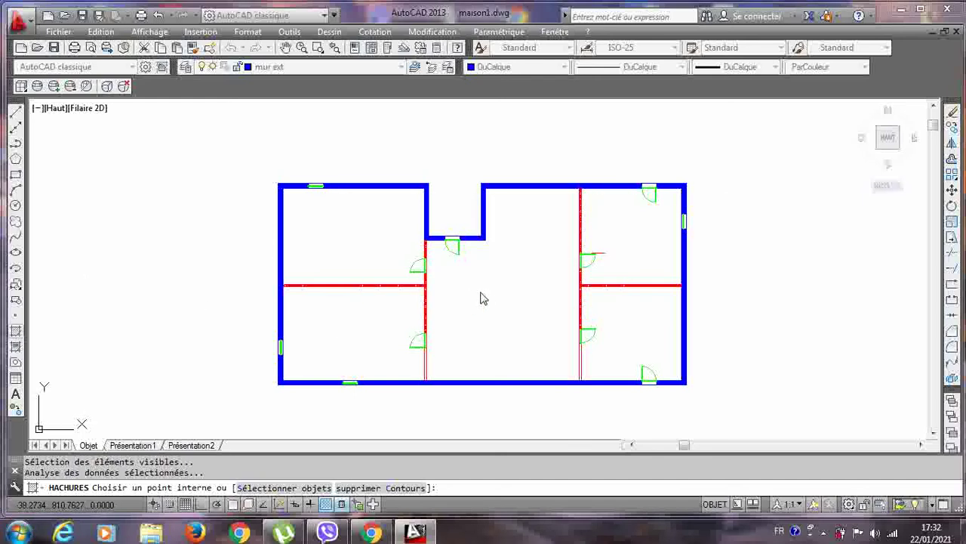
Hatch the two vertical partition segments between the lower interior doors and the bottom exterior wall with the red GOST_GLASS pattern.
key(Return)
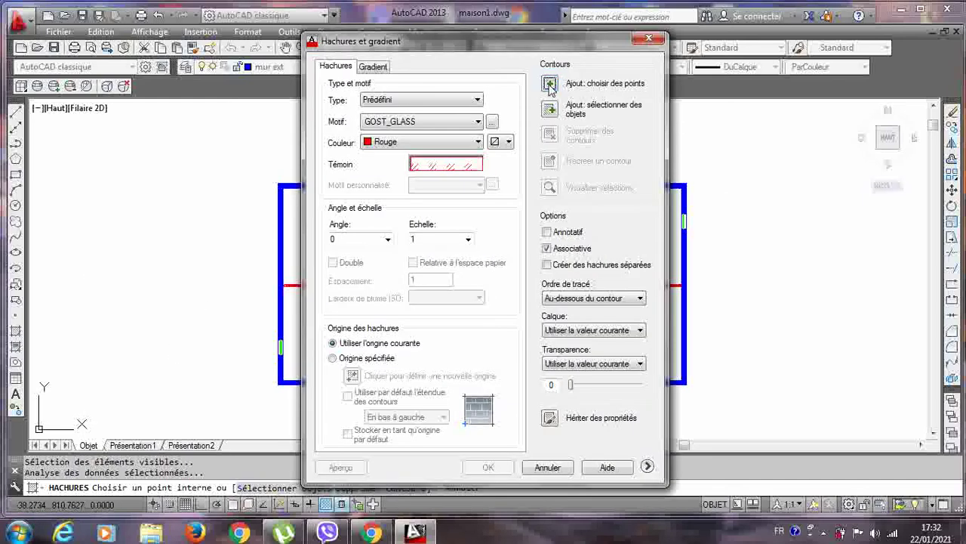
click(550, 85)
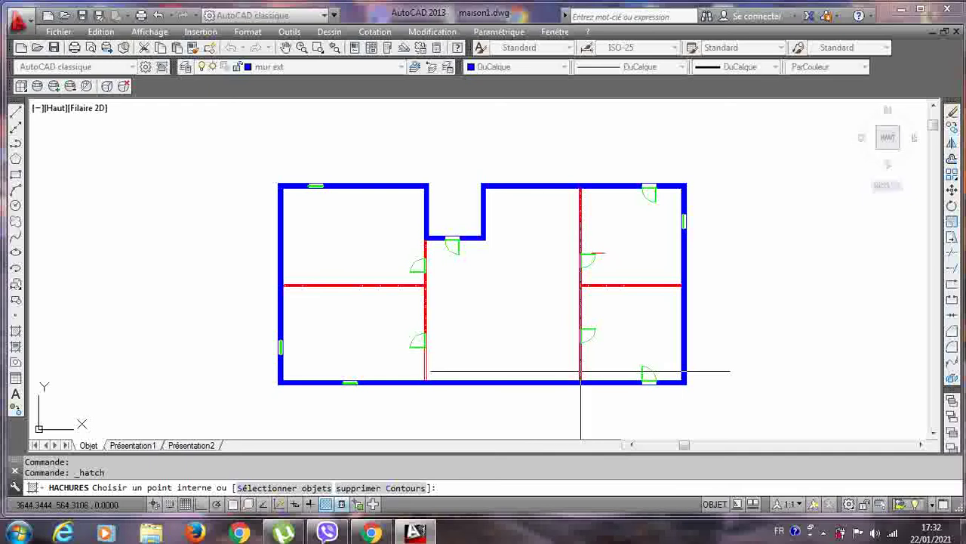
click(581, 371)
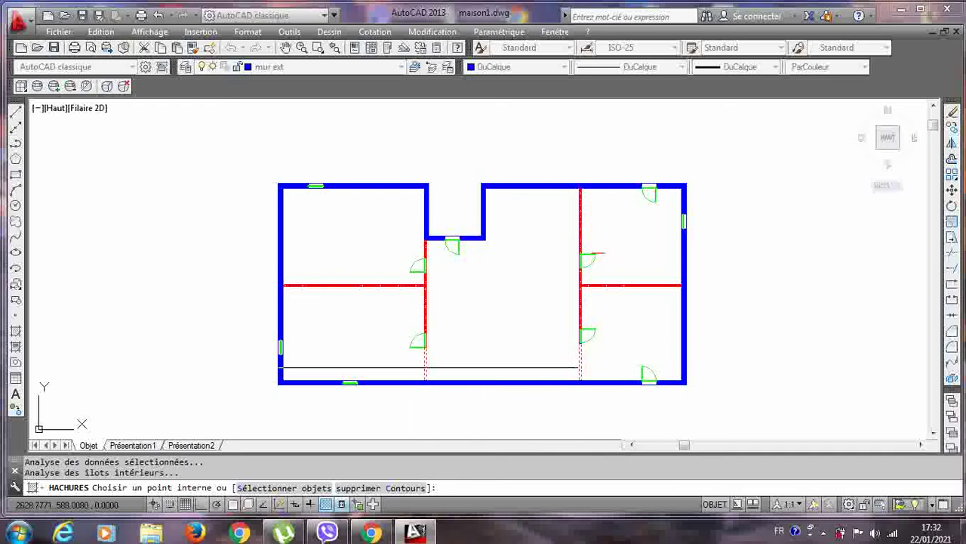
key(Return)
click(488, 466)
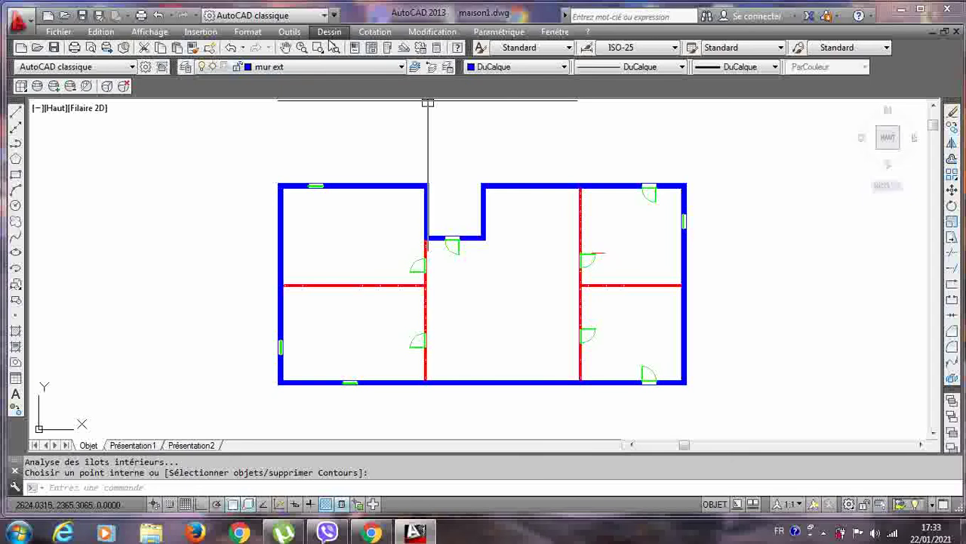
Open the DesignCenter palette.
click(290, 33)
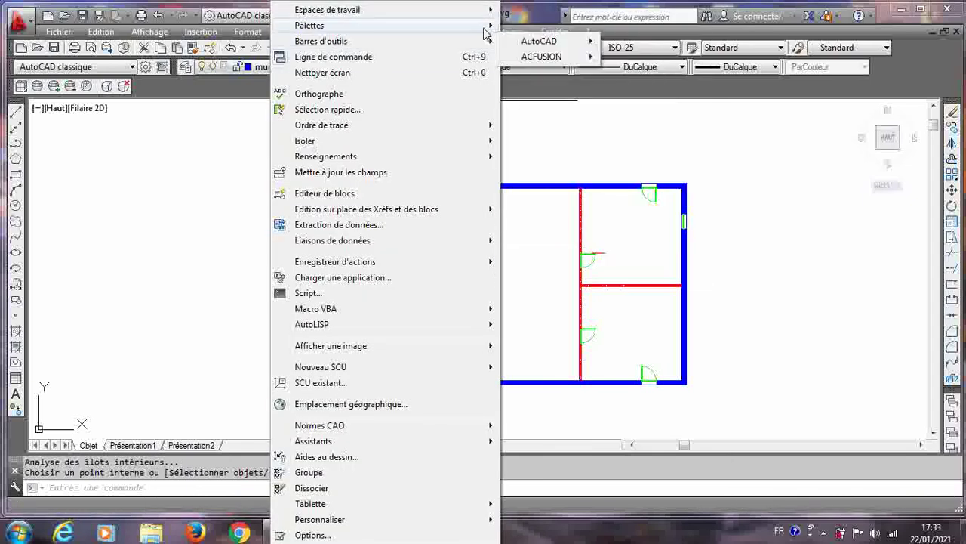
mouse_move(483, 26)
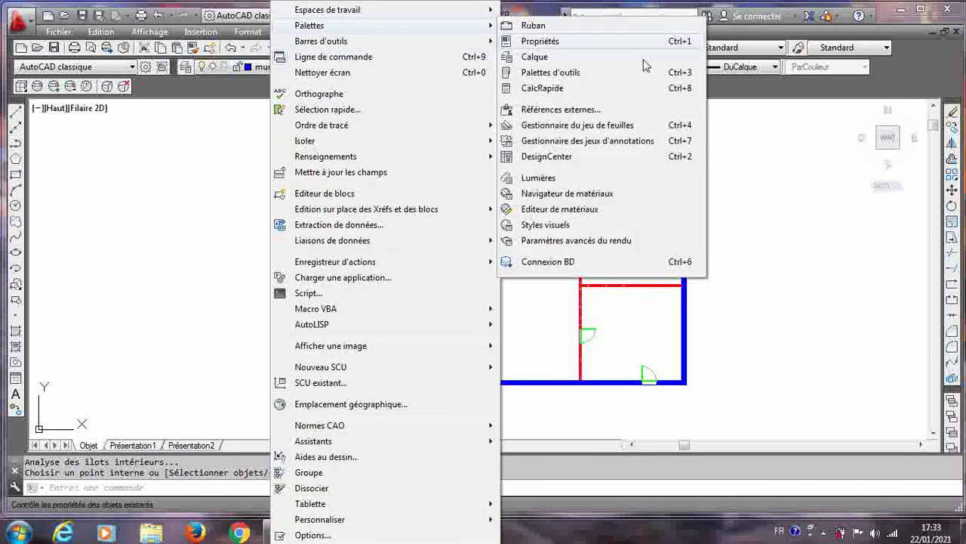
click(551, 157)
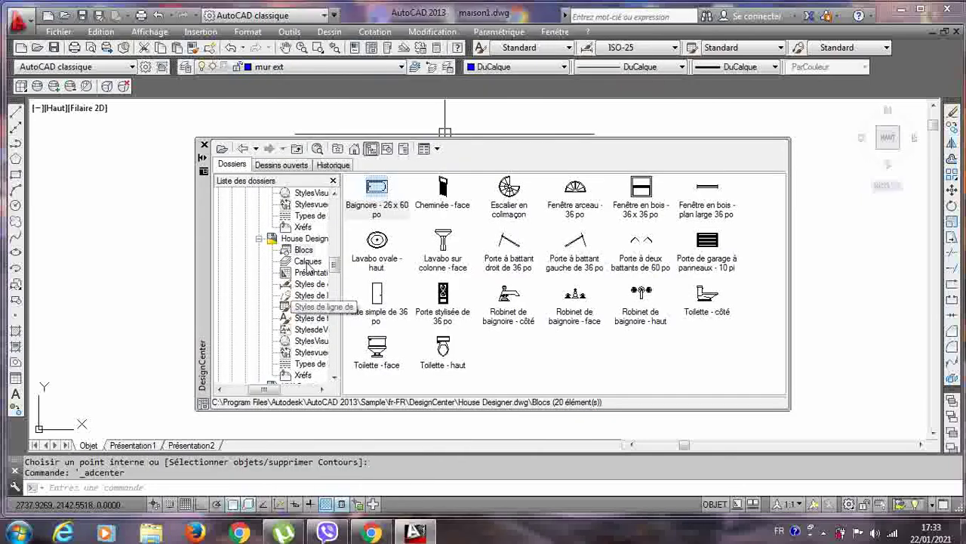
Browse the DesignCenter sample library and display the blocks of Home - Space Planner.dwg.
mouse_move(338, 270)
mouse_down()
mouse_move(338, 261)
mouse_move(339, 299)
mouse_move(349, 270)
mouse_up()
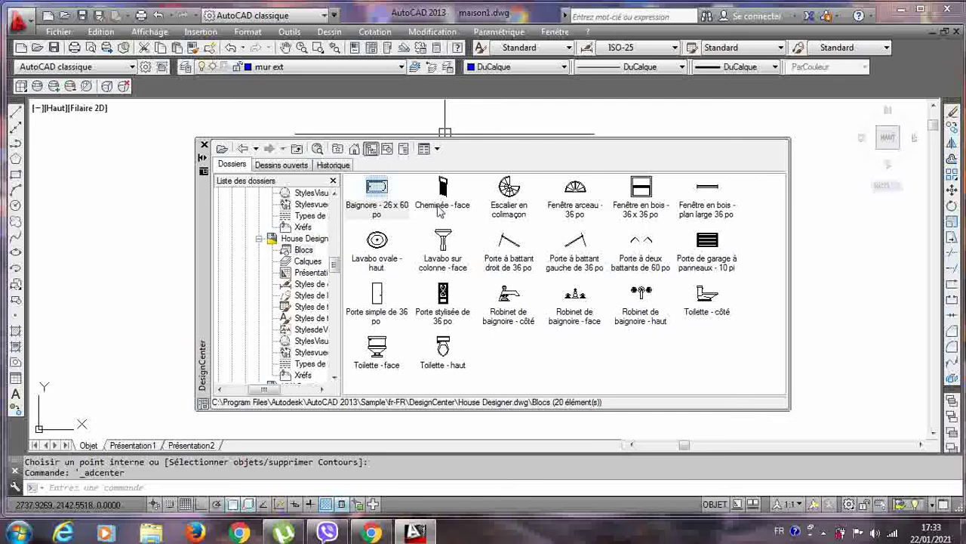
click(335, 377)
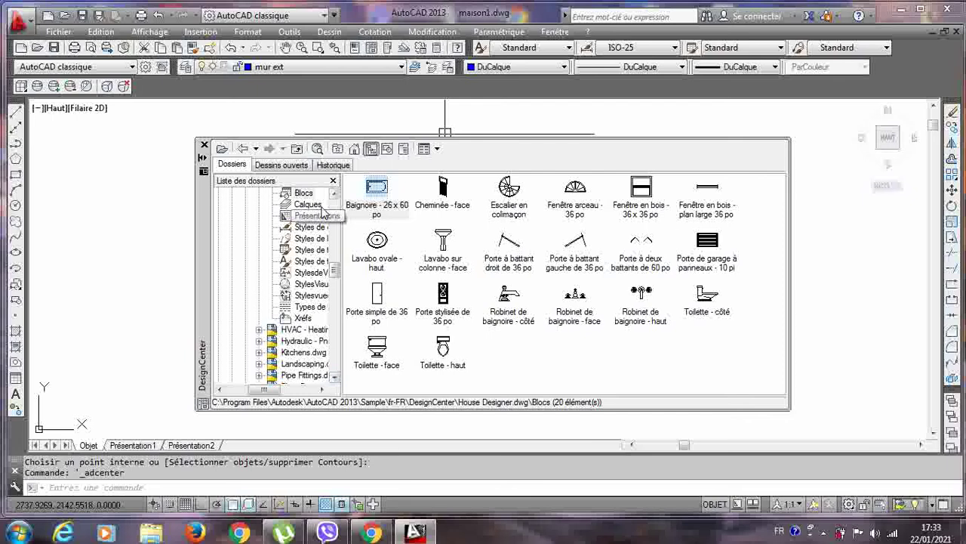
click(259, 340)
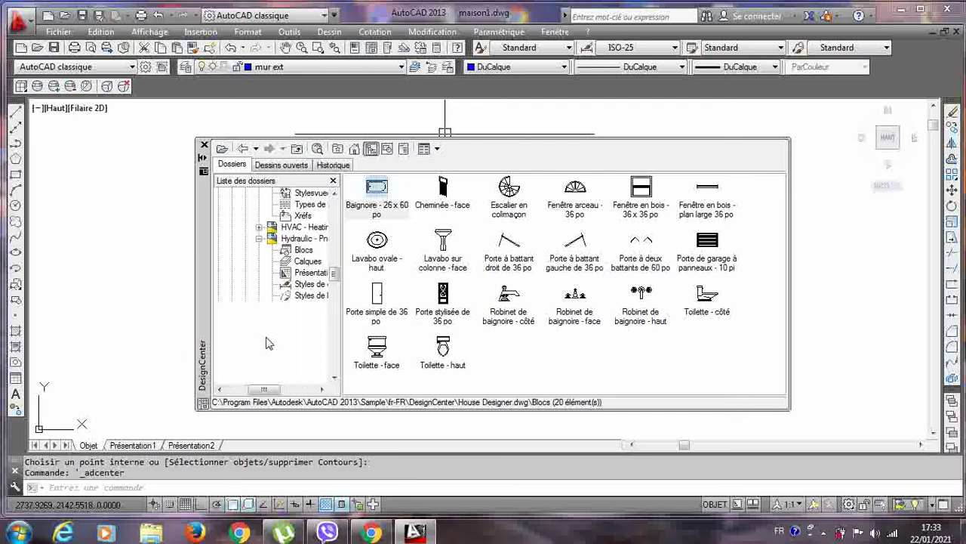
click(335, 194)
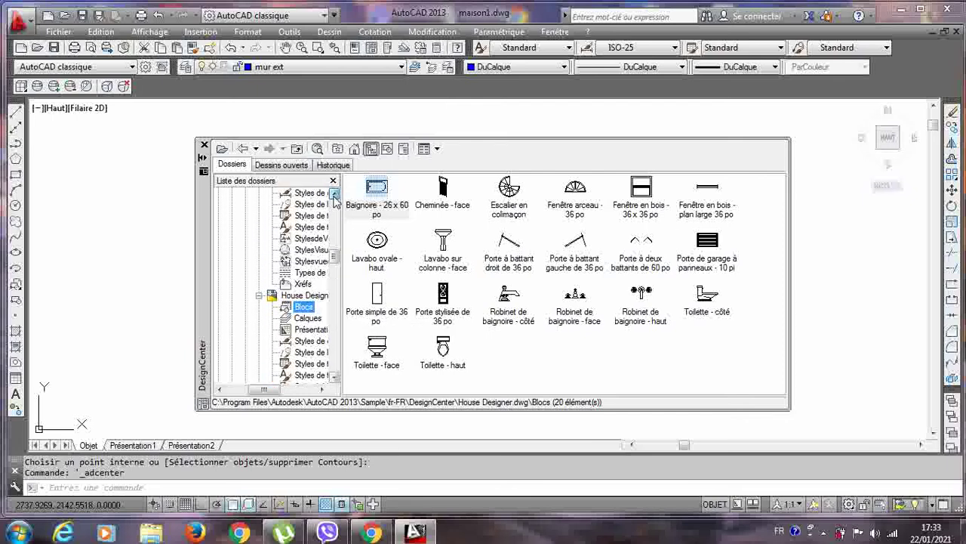
click(335, 195)
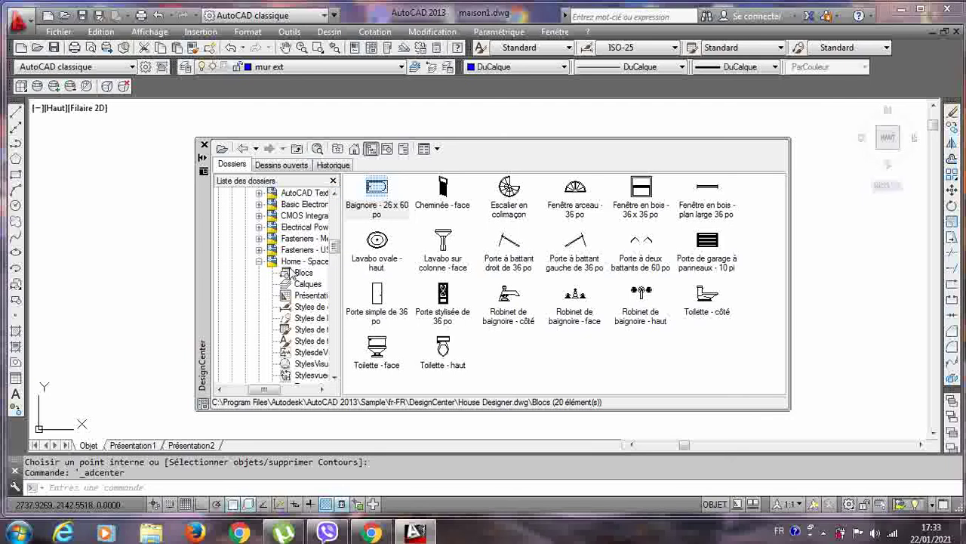
click(293, 273)
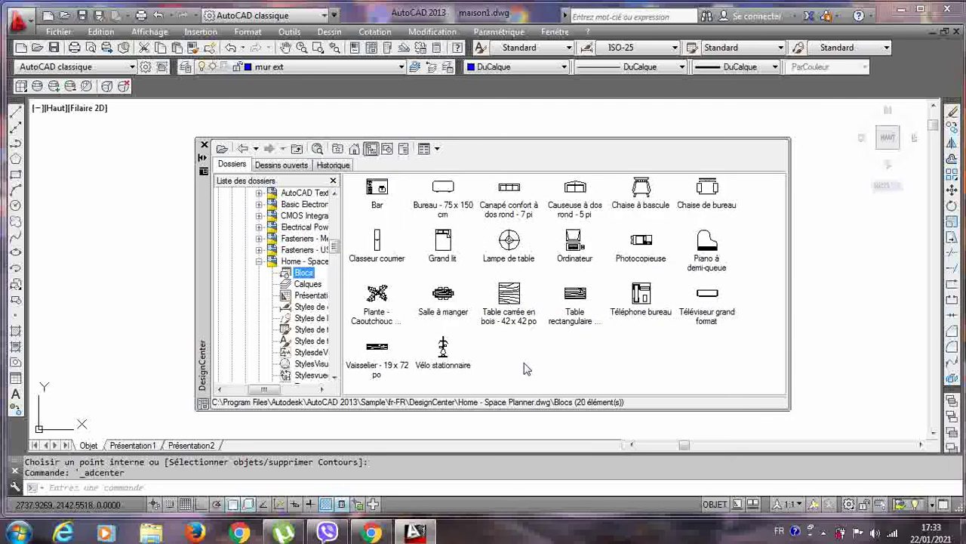
Insert the rectangular wooden table and Piano à demi-queue blocks beside the right side of the house plan.
click(575, 317)
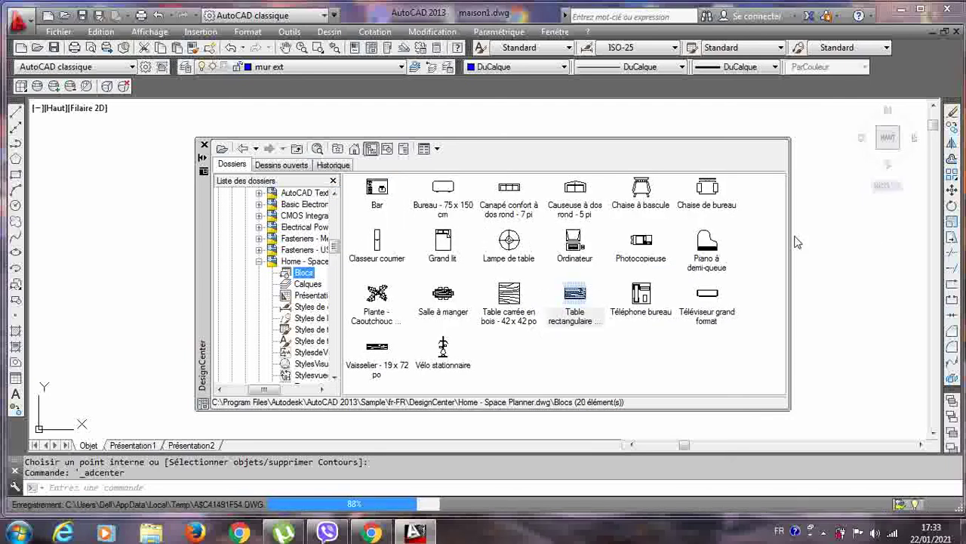
mouse_move(798, 242)
mouse_down()
mouse_move(885, 248)
mouse_move(855, 248)
mouse_up()
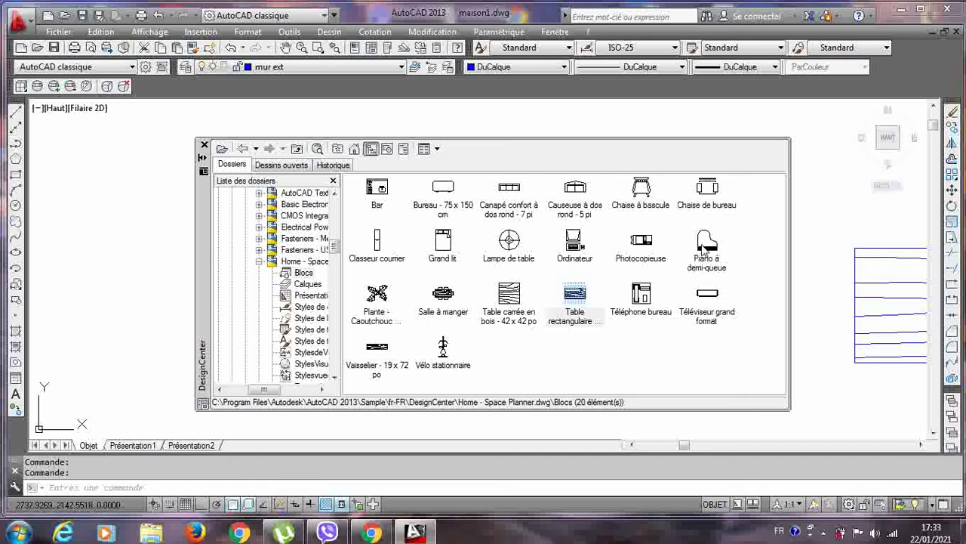
mouse_move(704, 248)
mouse_down()
mouse_move(765, 212)
mouse_move(834, 199)
mouse_move(822, 155)
mouse_up()
click(823, 154)
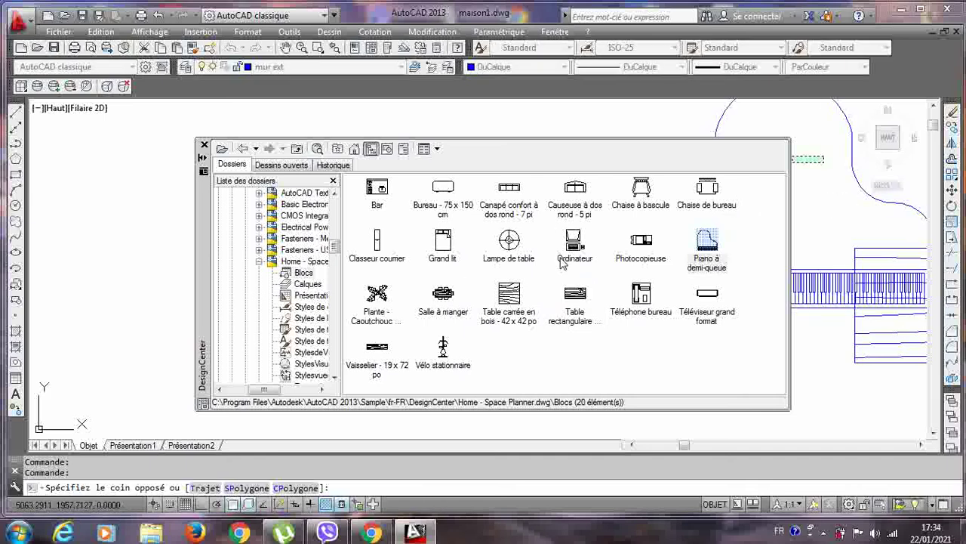
Try to insert the Grand lit block into the drawing.
click(444, 243)
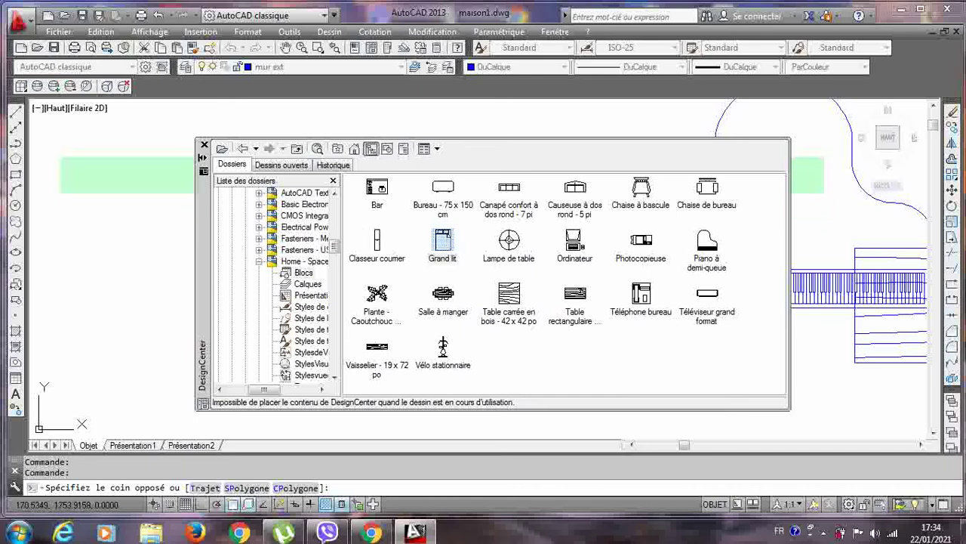
click(443, 241)
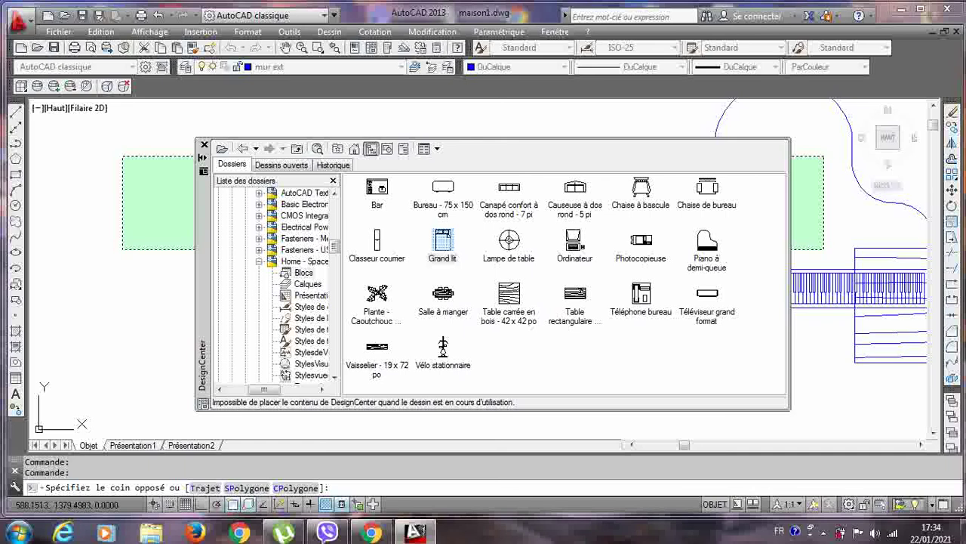
click(124, 248)
click(607, 342)
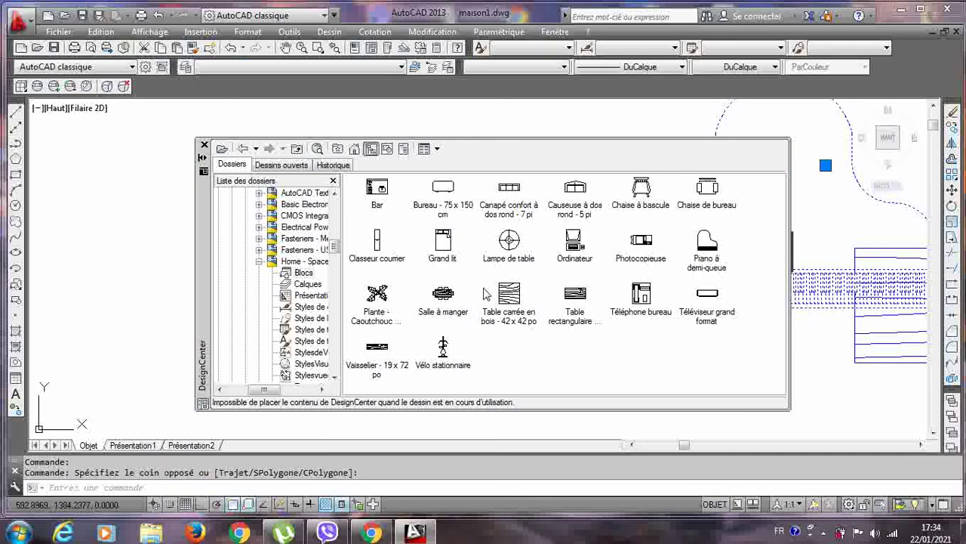
Insert the Table carrée en bois - 42 x 42 po and Grand lit blocks at the plan's left side and close DesignCenter.
click(513, 299)
mouse_move(291, 316)
mouse_down()
mouse_move(94, 245)
mouse_move(46, 216)
mouse_up()
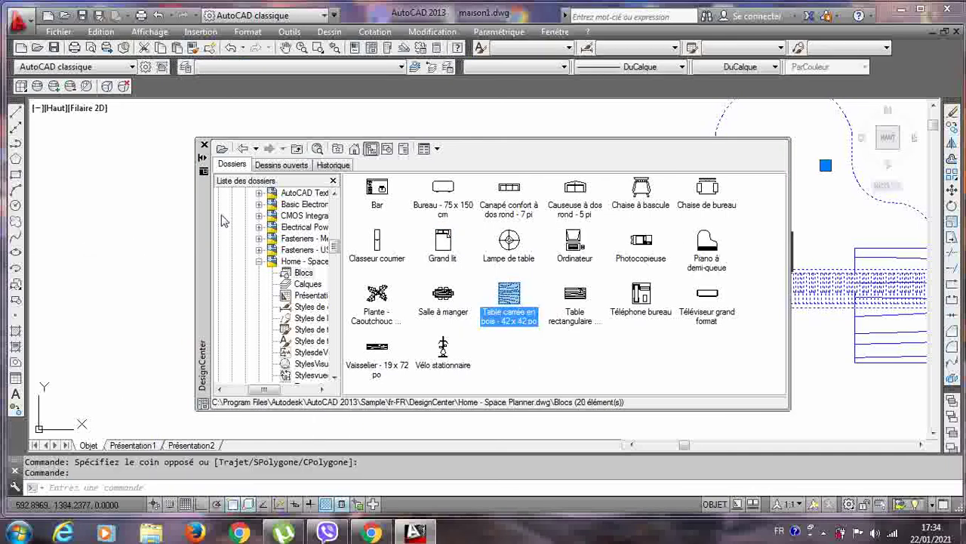
click(449, 251)
mouse_move(246, 154)
mouse_down()
mouse_move(174, 143)
mouse_move(121, 126)
mouse_move(119, 115)
mouse_up()
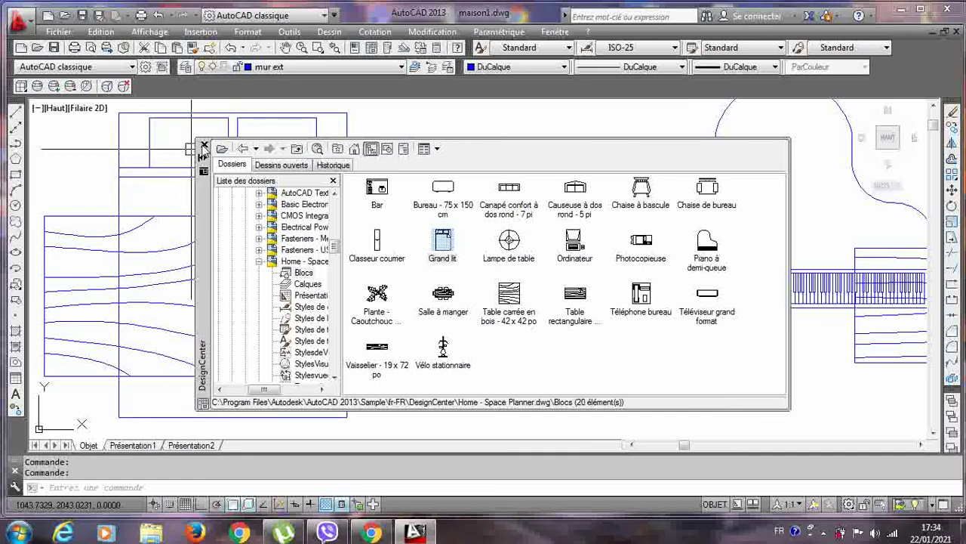
click(204, 145)
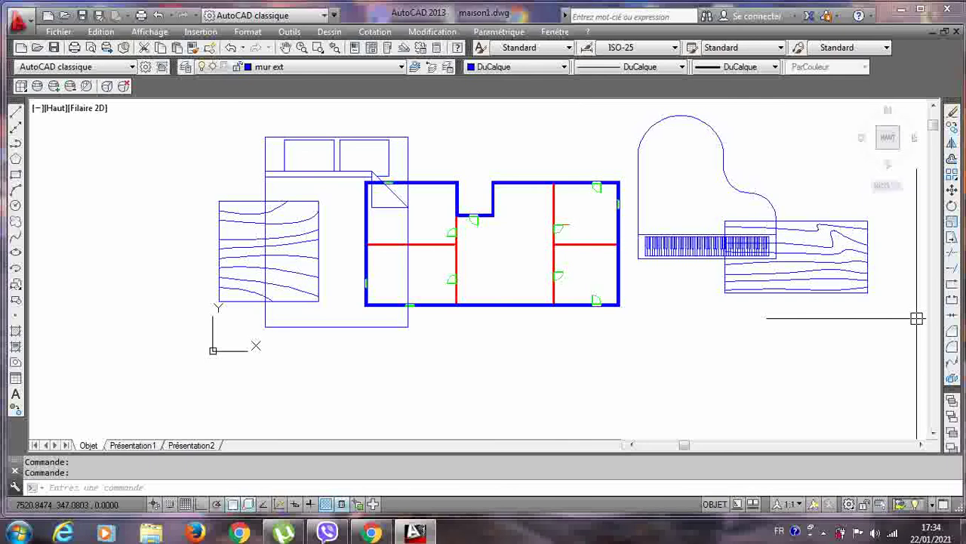
Start the Scale command on the four inserted blocks: rectangular table, grand piano, double bed and square table.
click(953, 226)
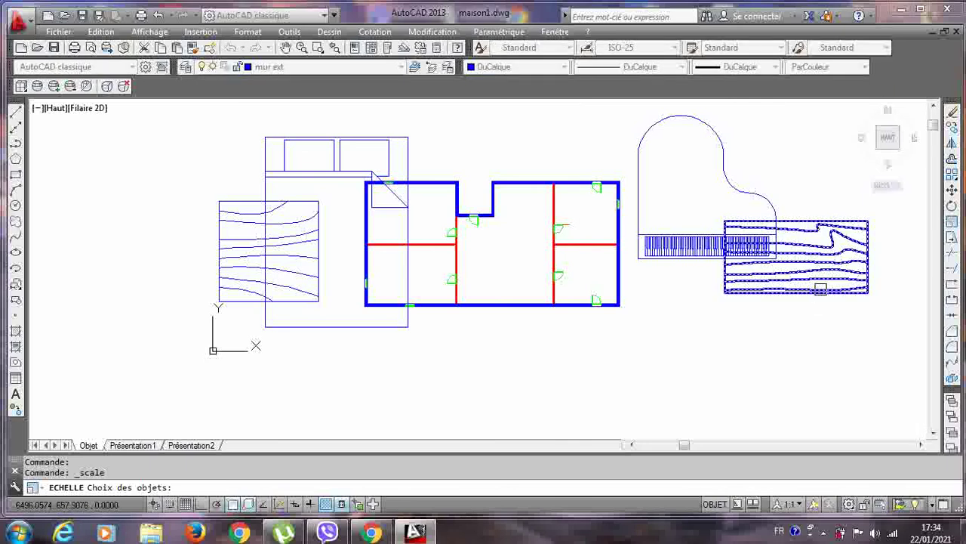
click(817, 284)
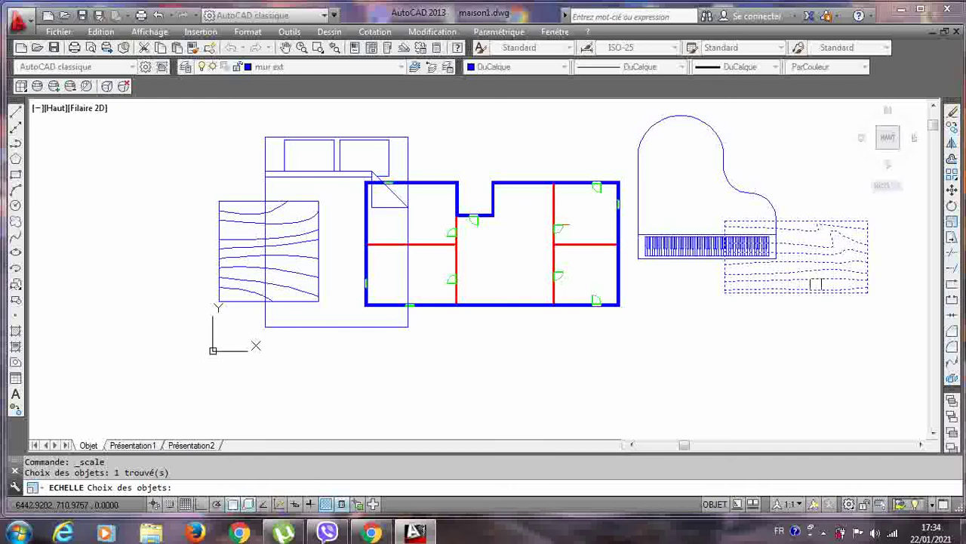
click(720, 159)
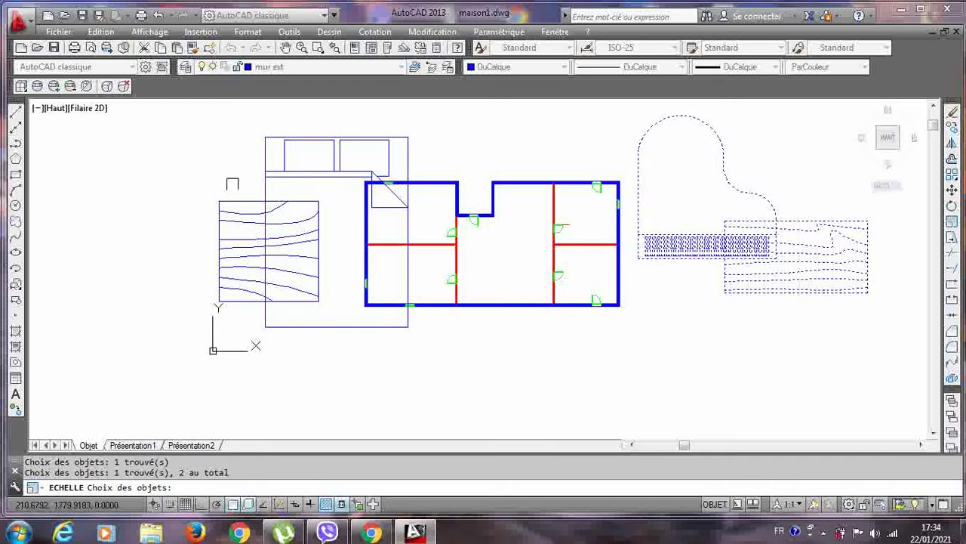
click(289, 148)
click(274, 152)
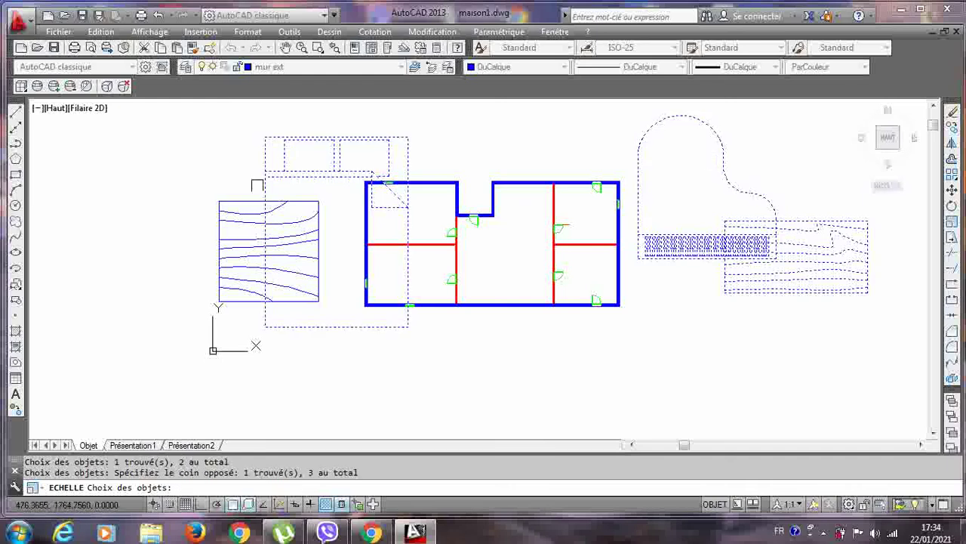
click(245, 204)
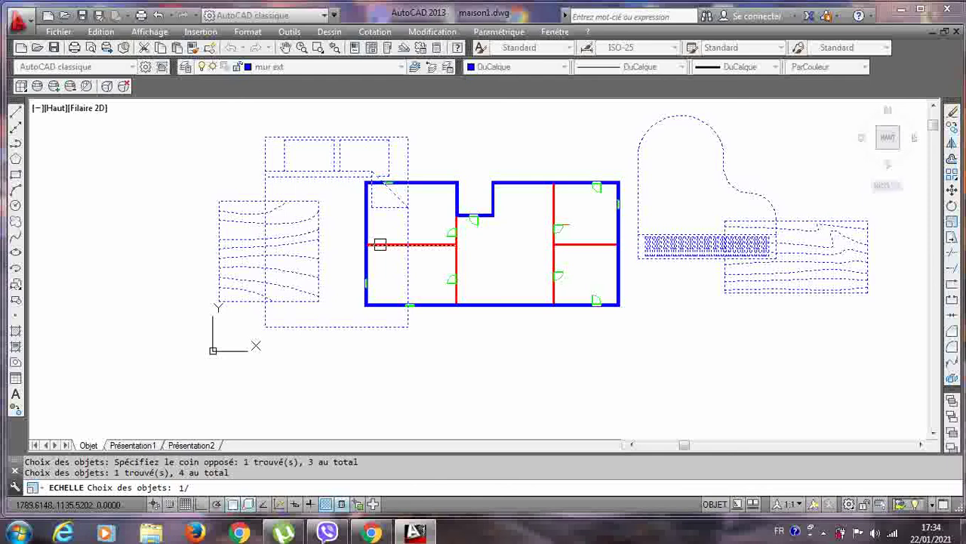
Add the plan's left-side interior partitions, doors and windows to the scaling selection with a selection window.
click(383, 243)
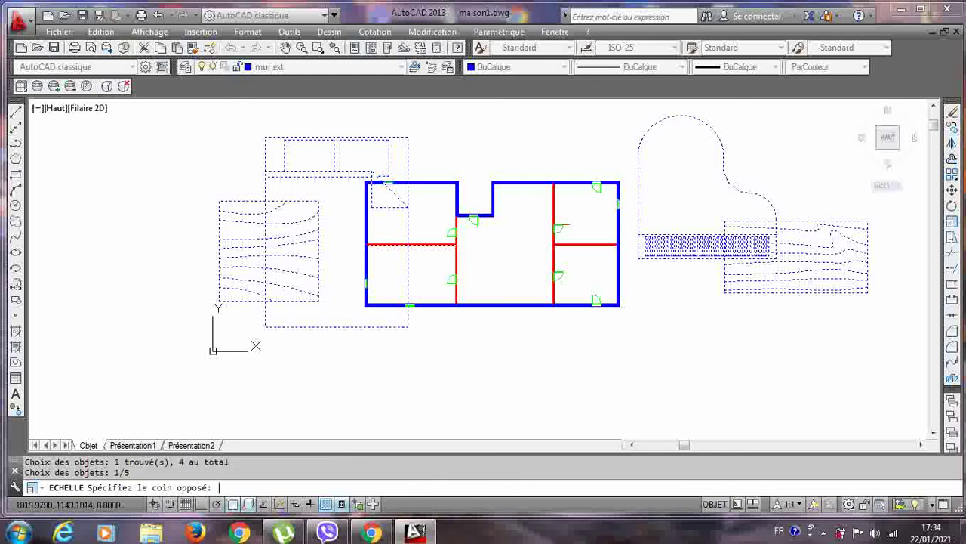
click(476, 417)
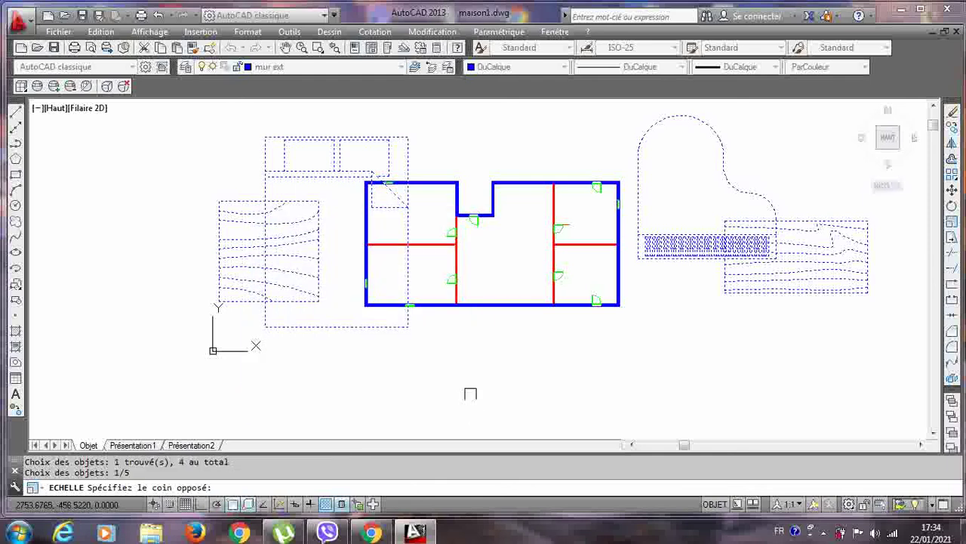
click(495, 369)
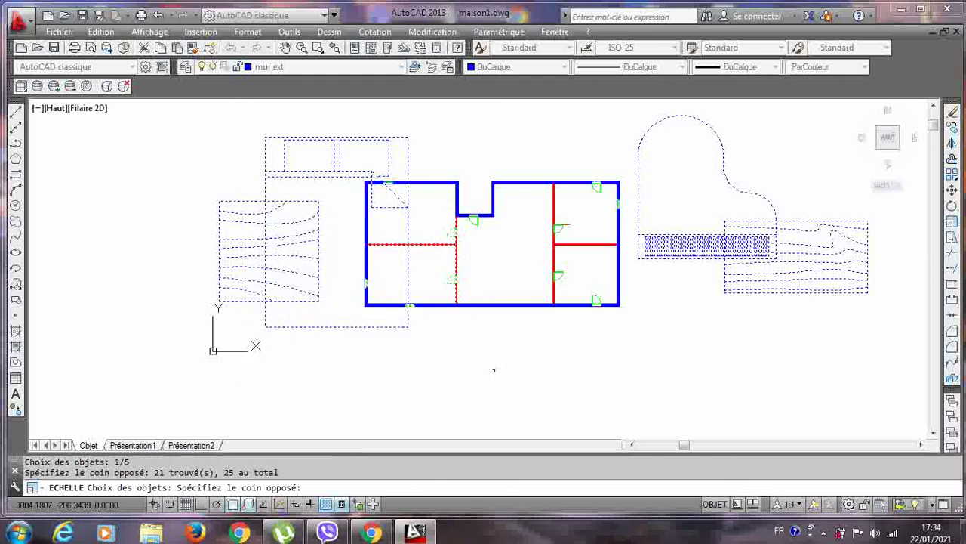
click(495, 369)
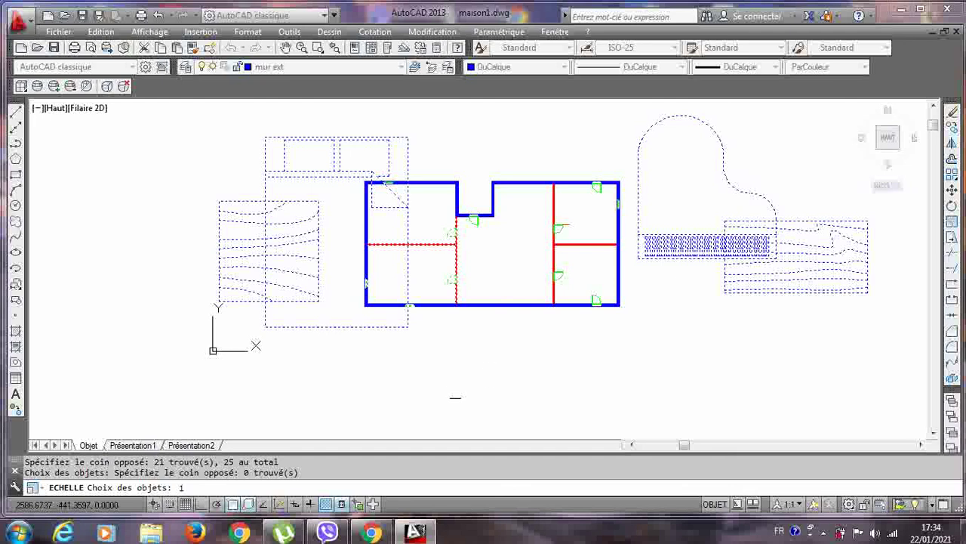
Scale the selected objects by a factor of 1/5 about a base point just below the house plan.
text(1/5)
key(Return)
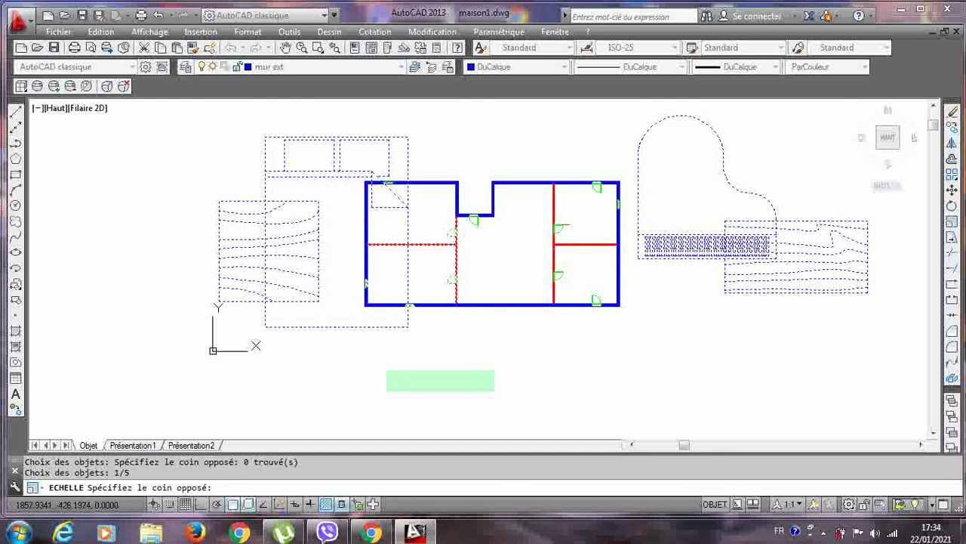
click(251, 318)
click(263, 324)
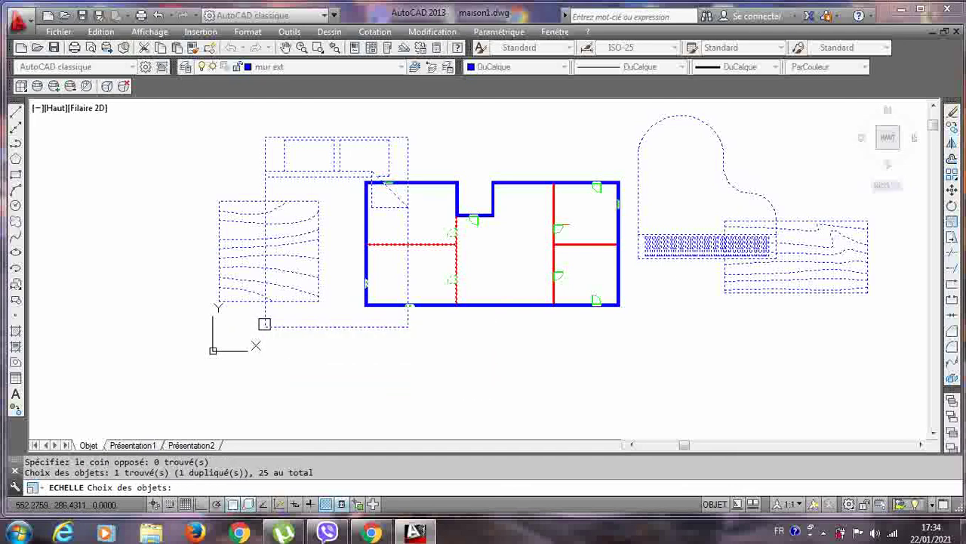
key(Return)
click(444, 369)
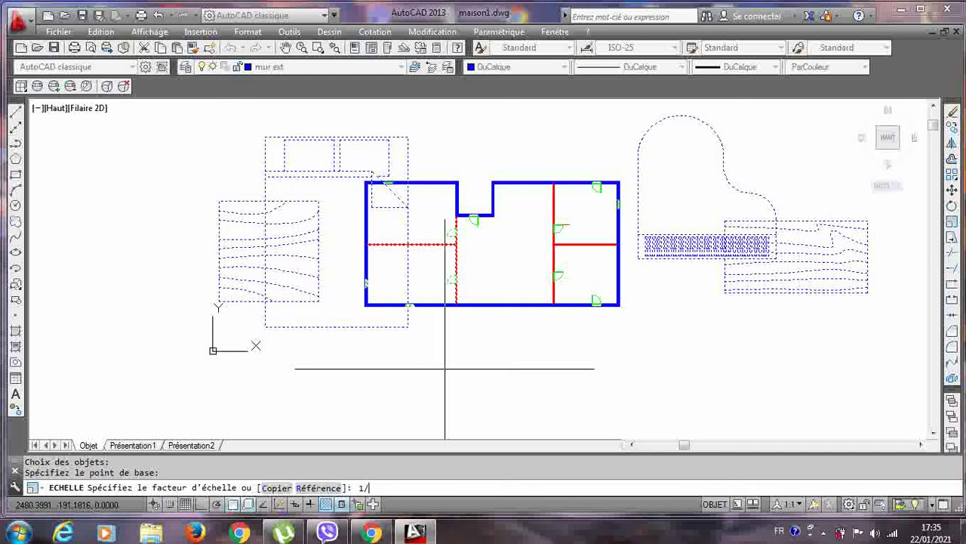
key(Return)
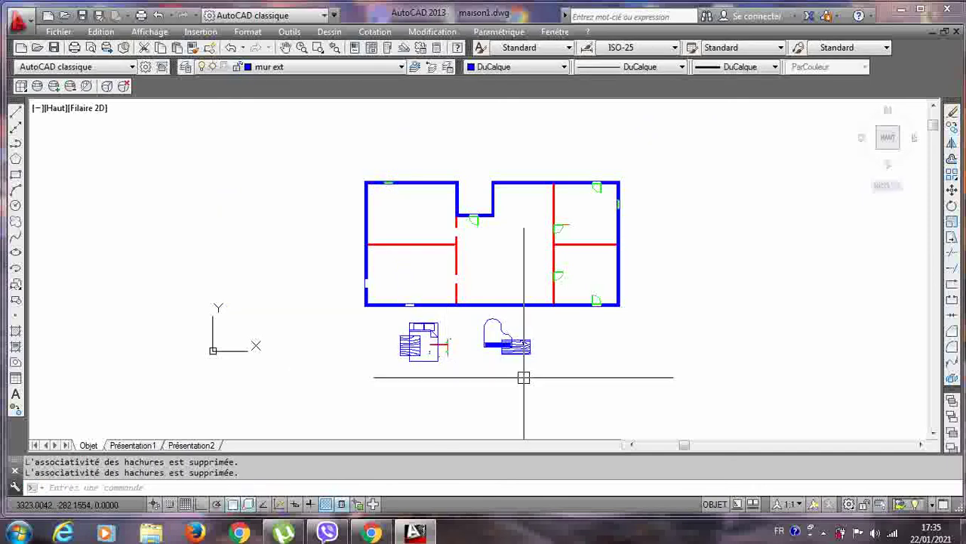
Move the Grand lit block into the upper-left room, with its headboard against the top exterior wall.
scroll(475, 347, up, 2)
scroll(475, 347, up, 2)
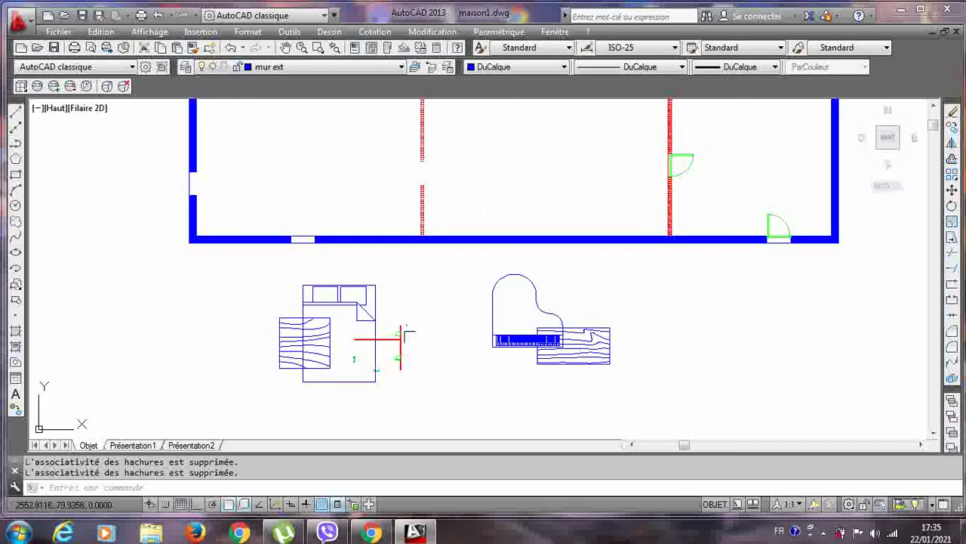
scroll(438, 308, down, 4)
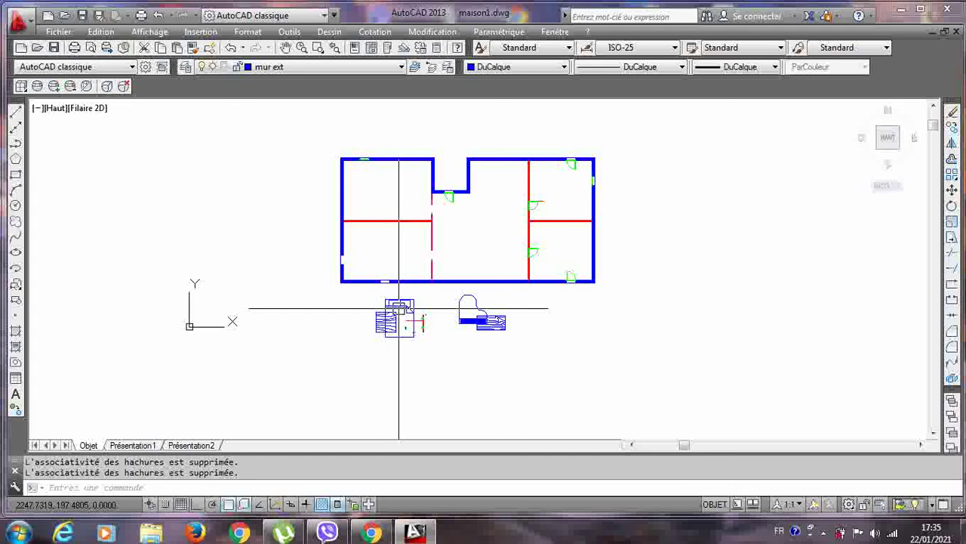
click(402, 310)
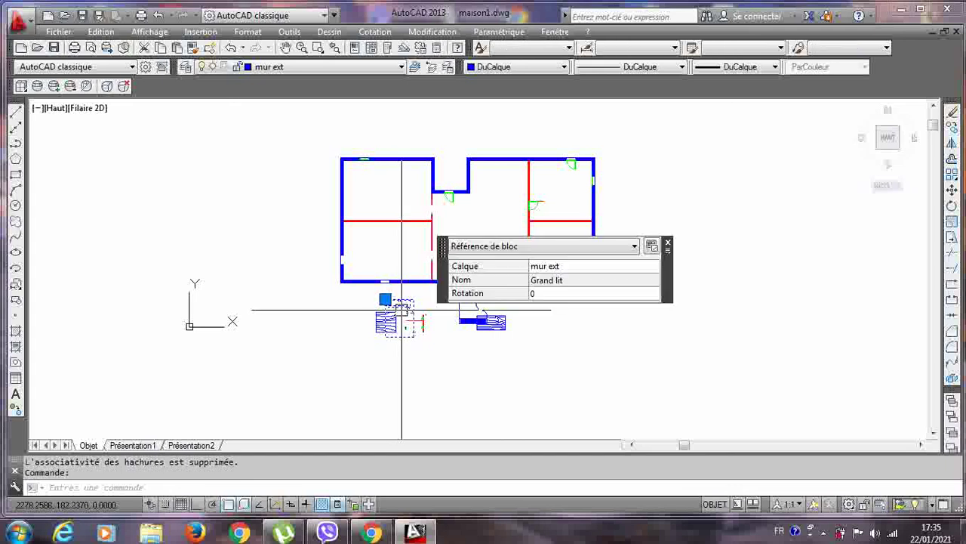
drag(401, 309, 400, 175)
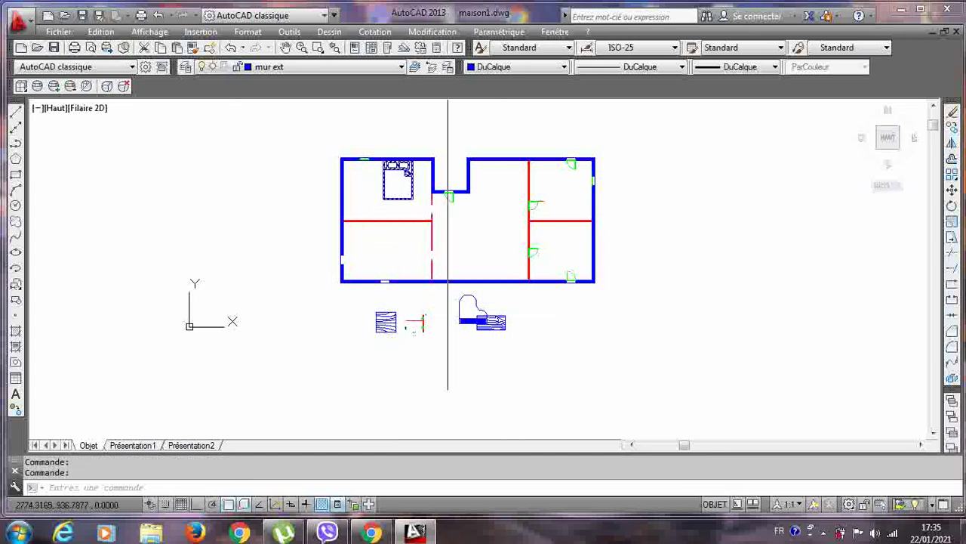
Move the Table carrée en bois - 42 x 42 po block into the middle of the lower-left room.
click(389, 323)
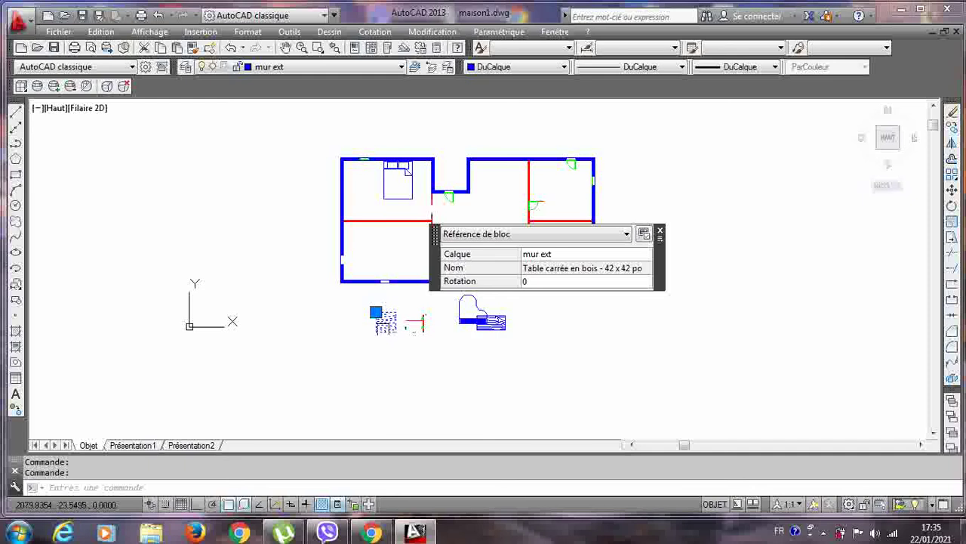
click(375, 312)
key(Escape)
key(Escape)
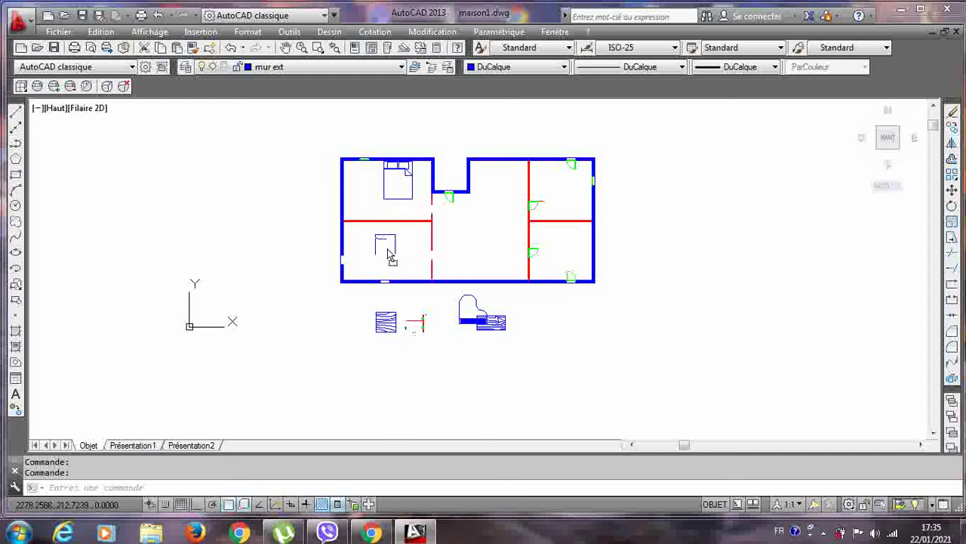
click(390, 258)
Move the Piano à demi-queue block into the upper-right room and the Table rectangulaire en bois block into the middle of the central room.
click(464, 305)
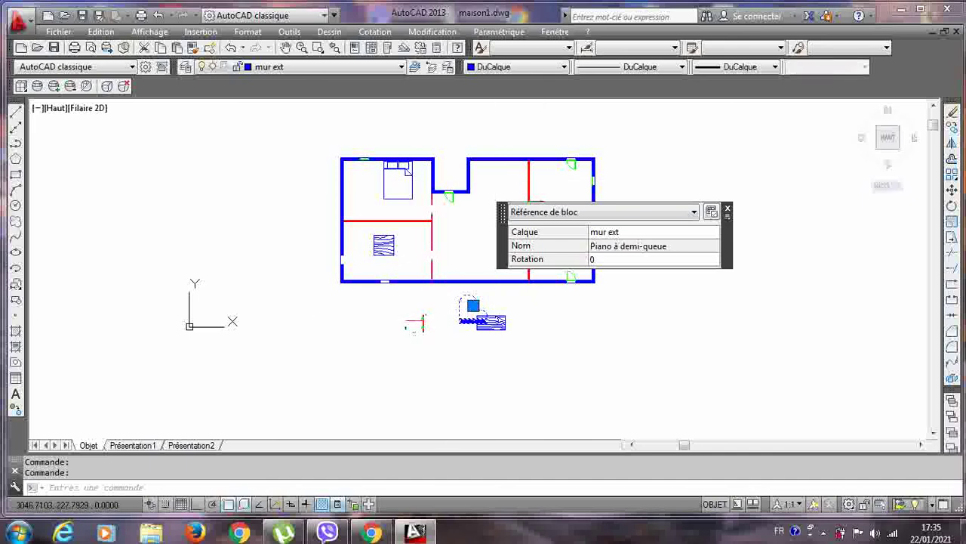
key(Escape)
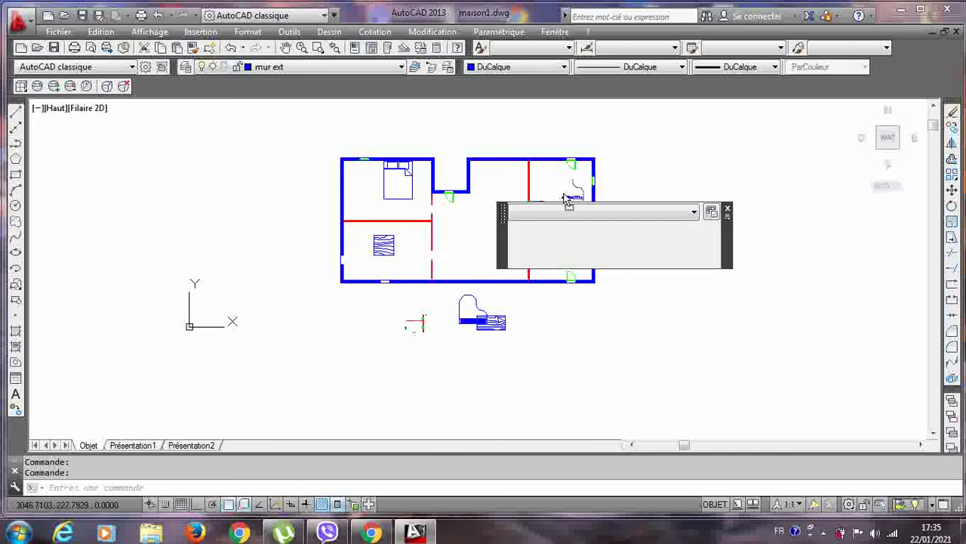
drag(568, 201, 569, 200)
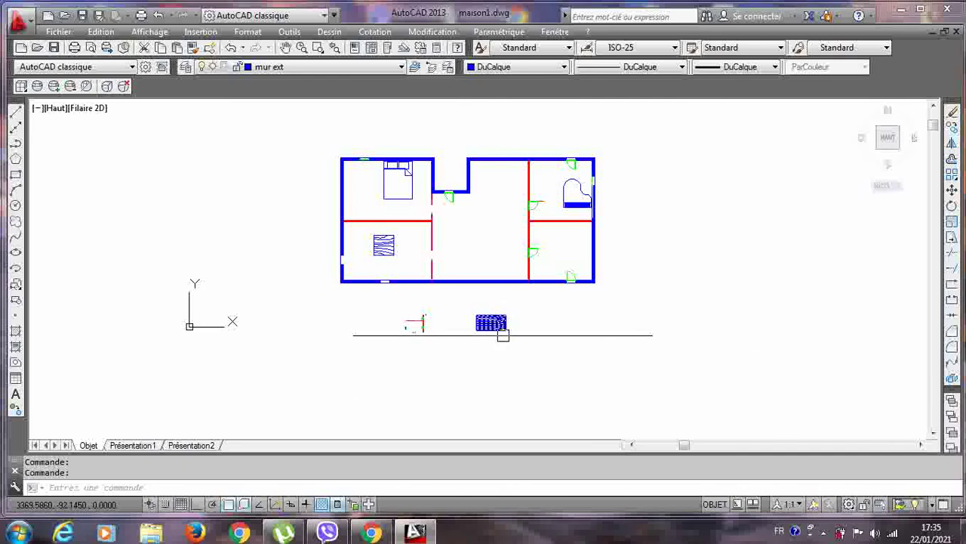
click(492, 324)
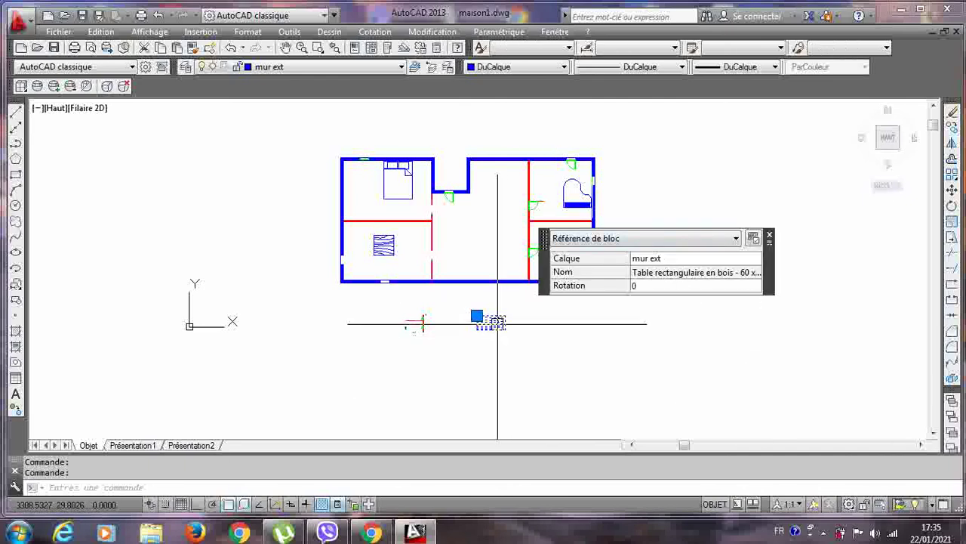
drag(497, 324, 487, 246)
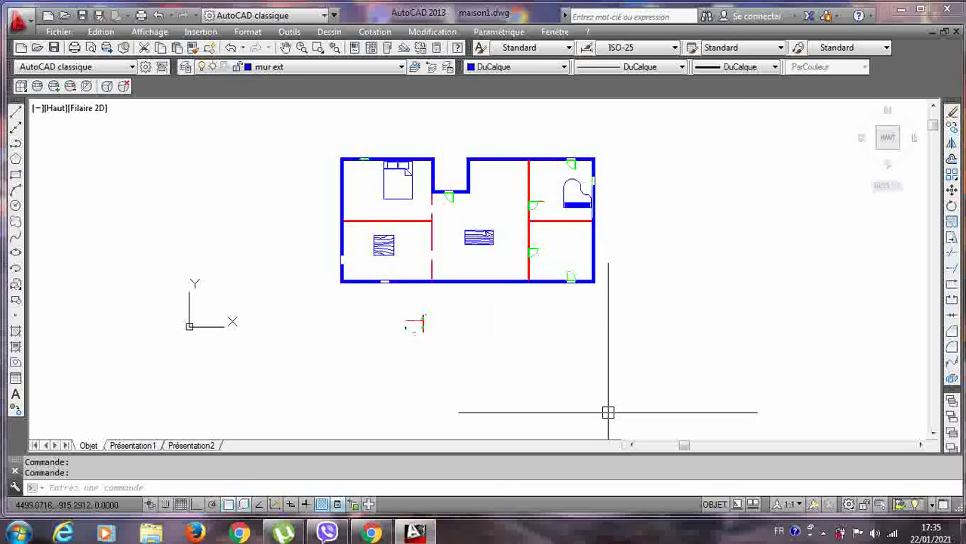
Scale the Piano à demi-queue block by a factor of 1/2 about its lower-left corner.
click(573, 189)
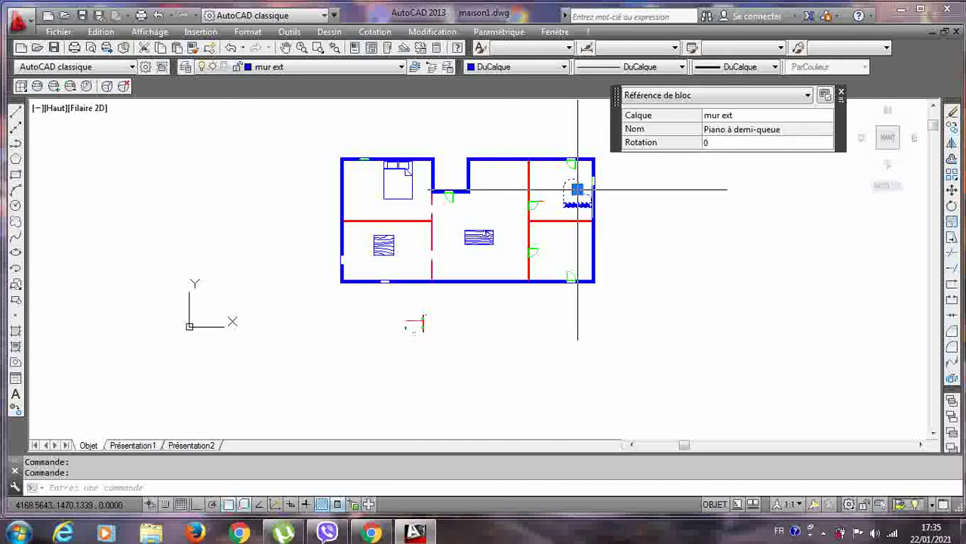
key(Escape)
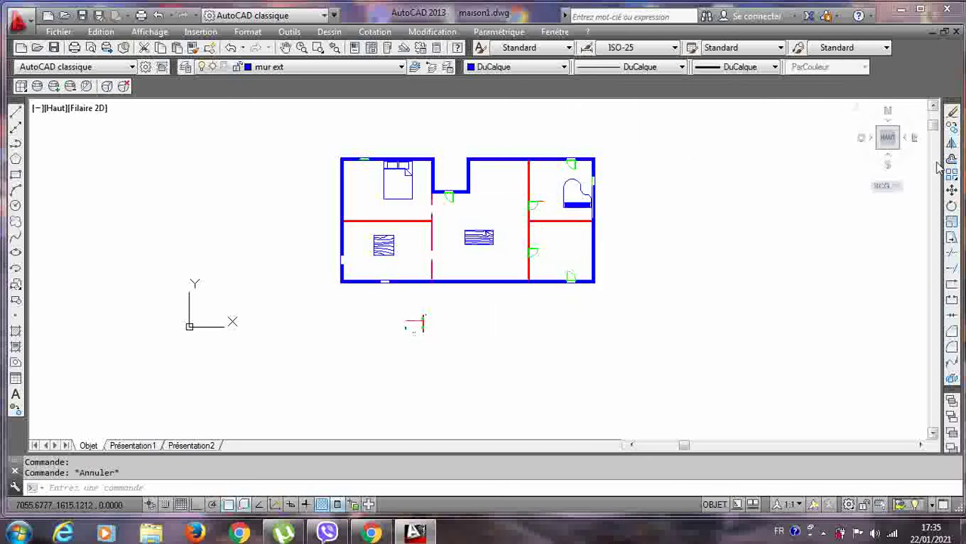
click(952, 221)
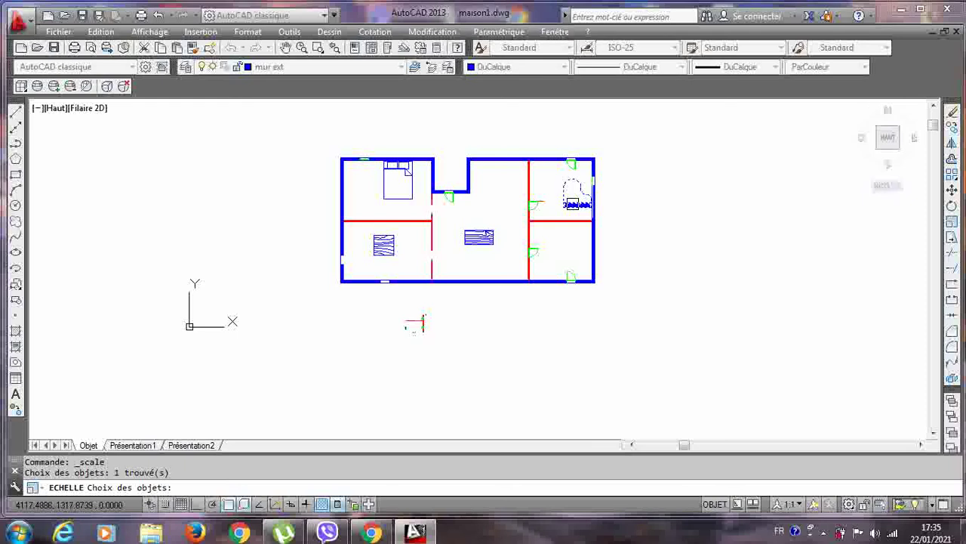
key(Return)
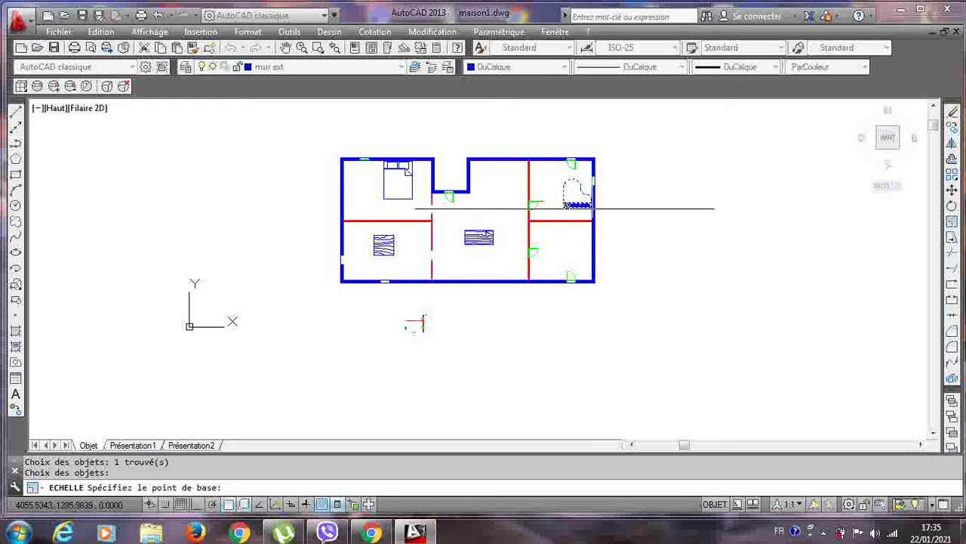
click(565, 208)
text(1)
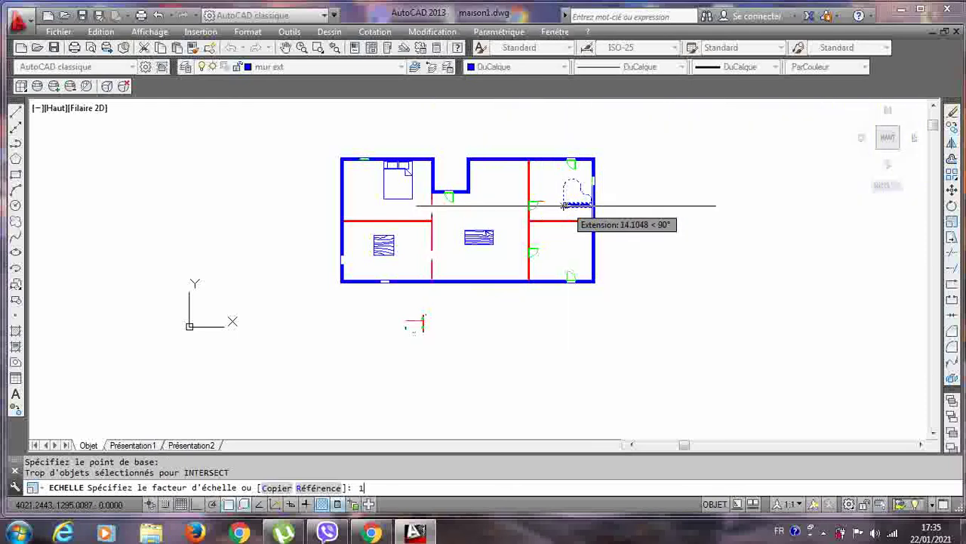
text(/2)
key(Return)
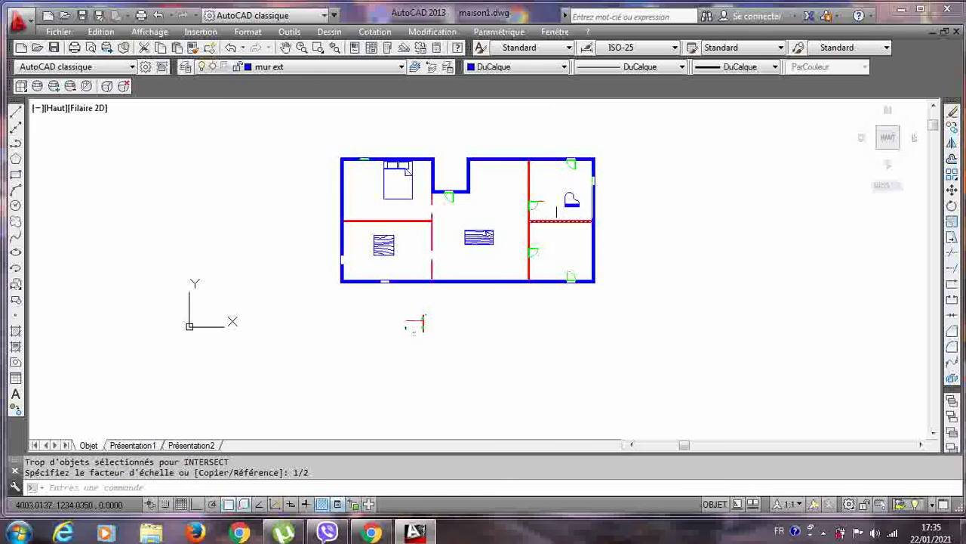
click(570, 200)
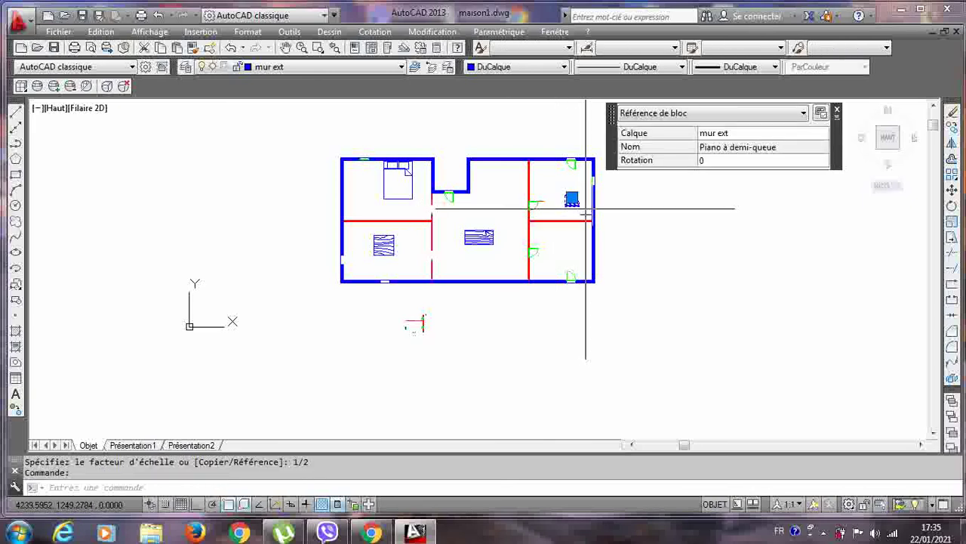
click(733, 234)
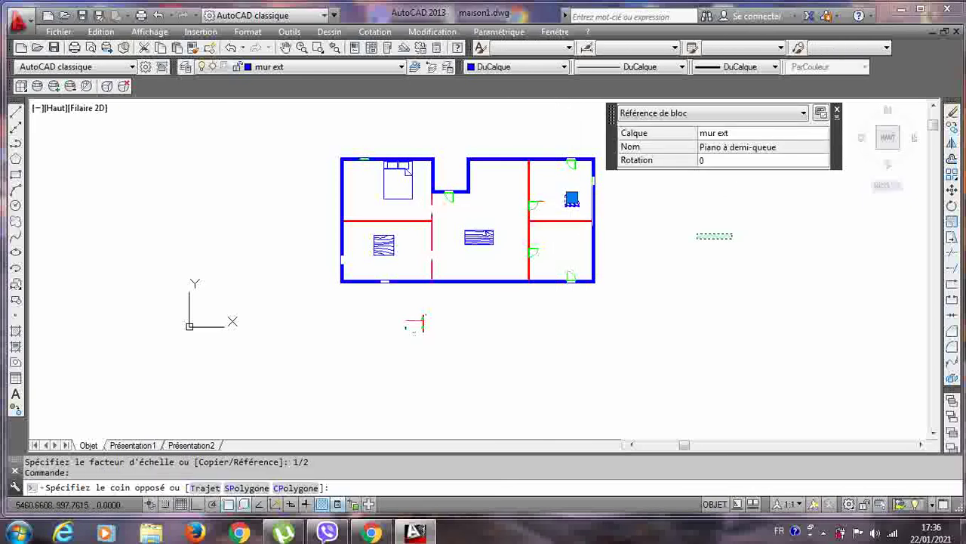
key(Escape)
key(Escape)
click(572, 197)
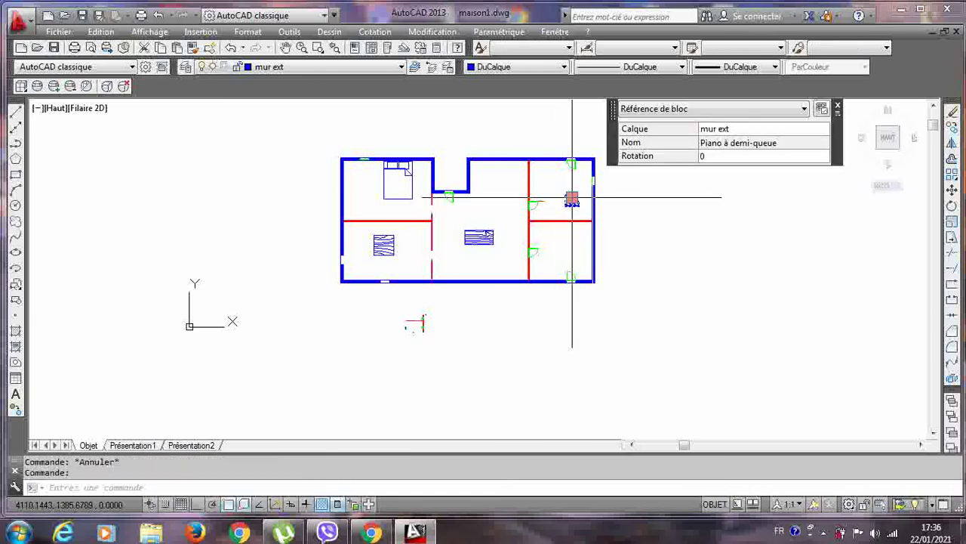
click(572, 198)
key(Escape)
key(Escape)
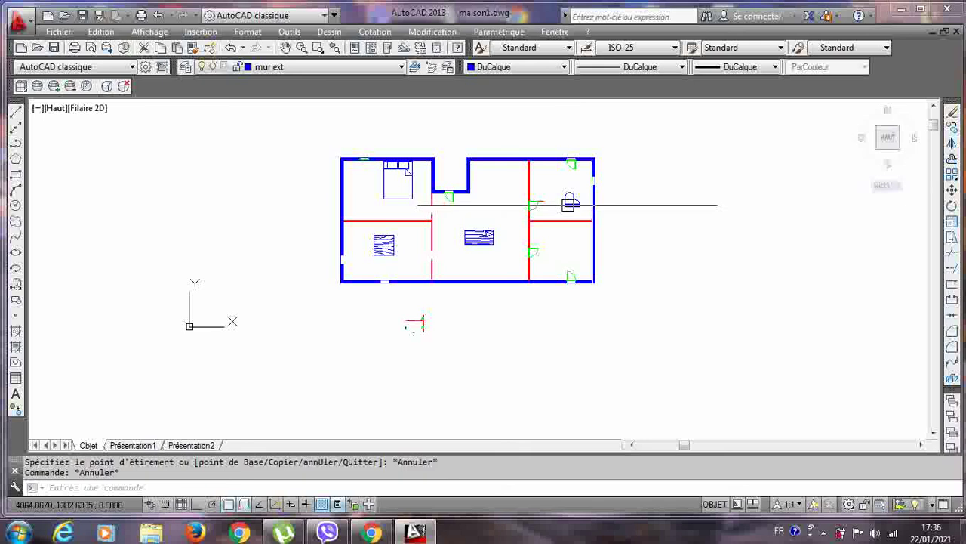
click(571, 200)
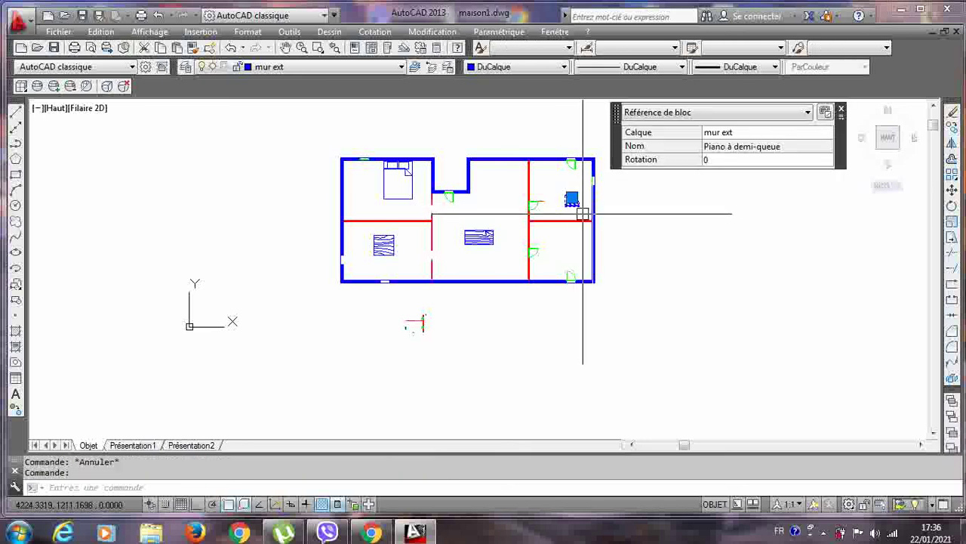
click(587, 223)
key(Escape)
key(Escape)
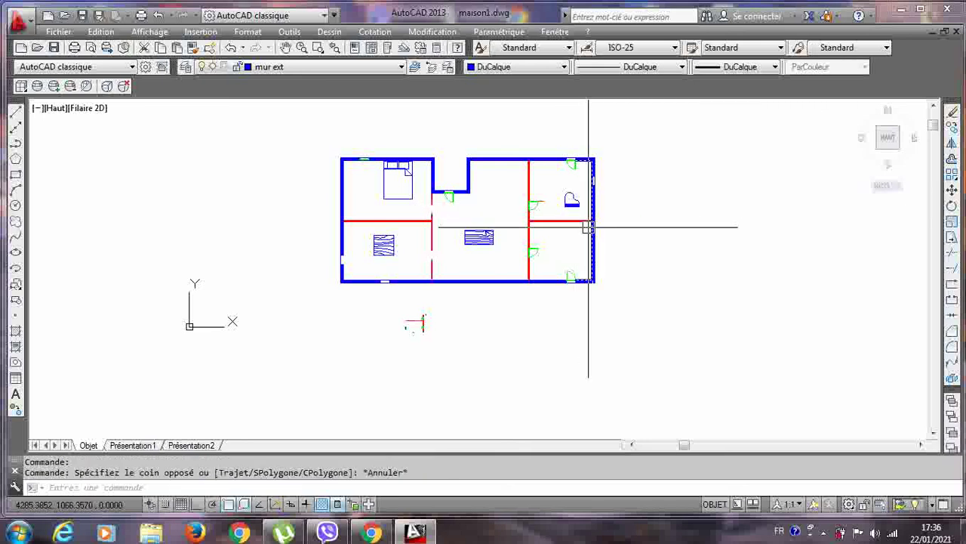
click(571, 200)
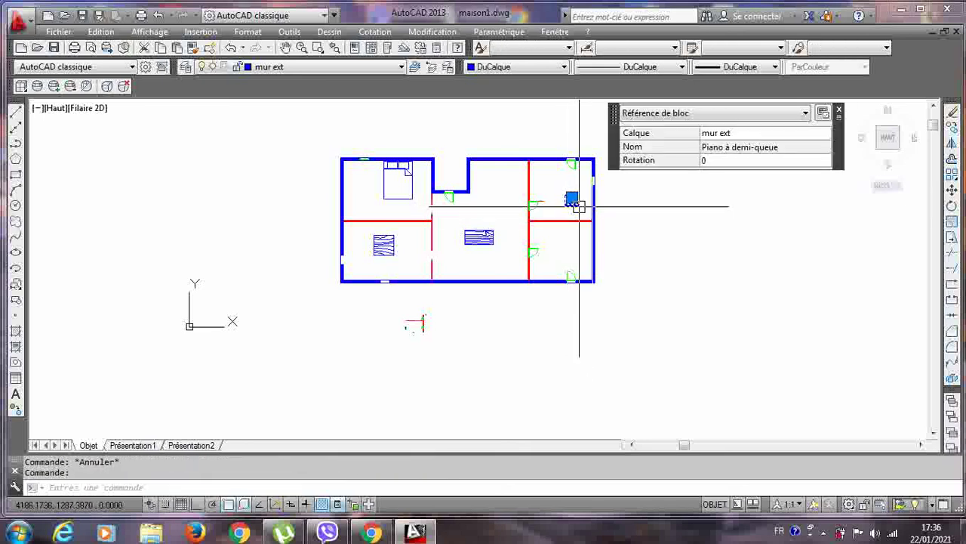
click(749, 326)
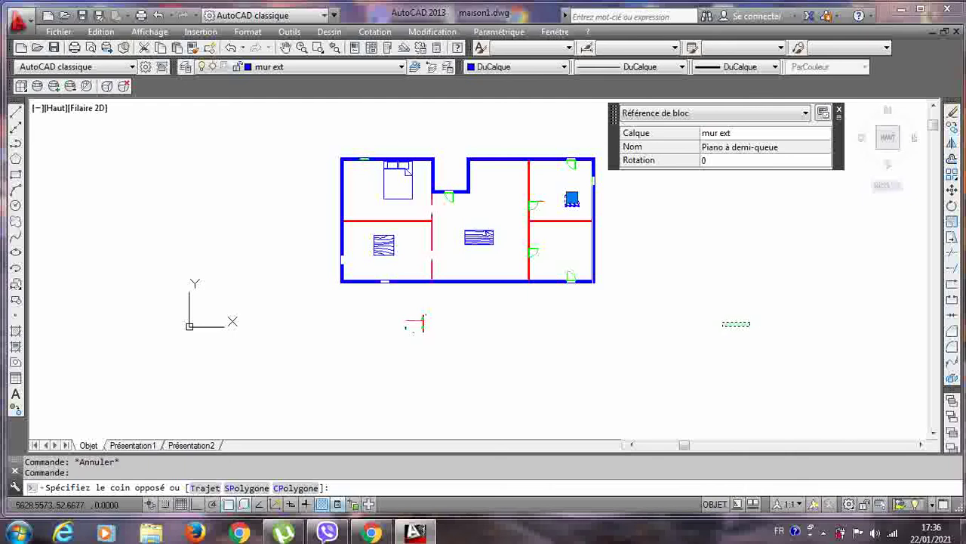
click(702, 269)
click(563, 203)
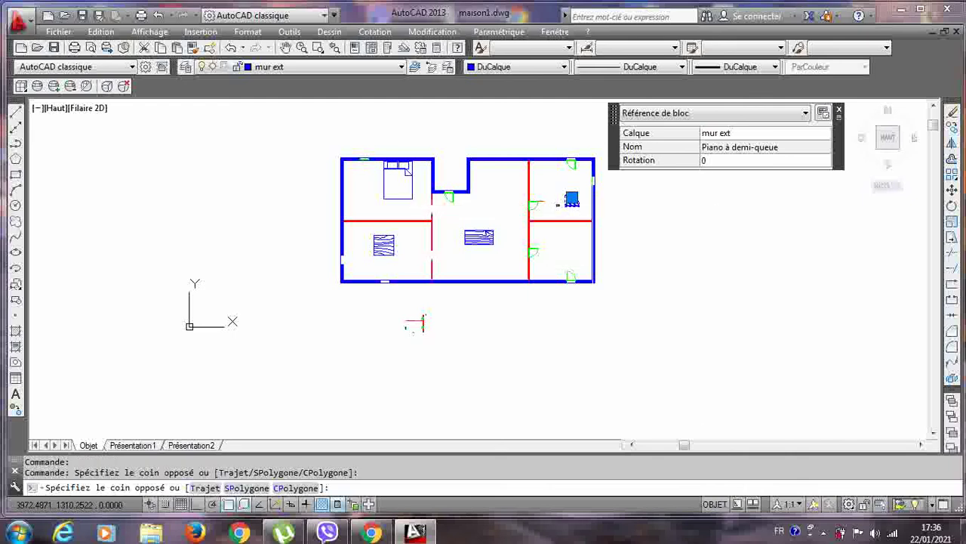
key(Escape)
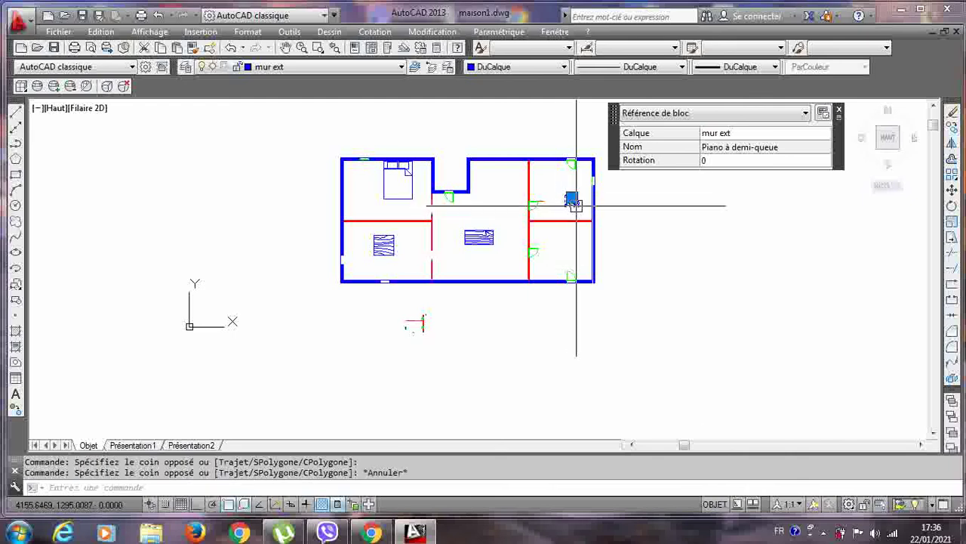
key(Escape)
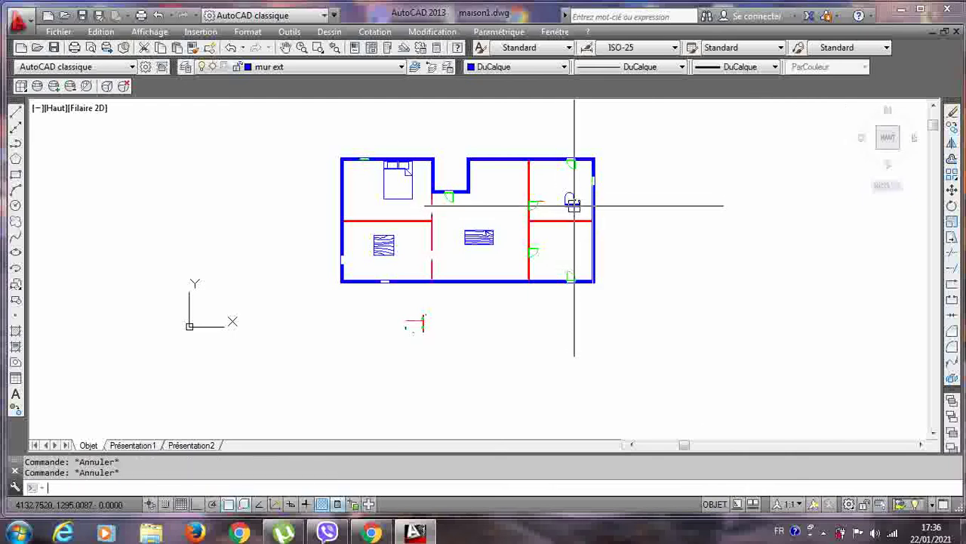
double_click(571, 202)
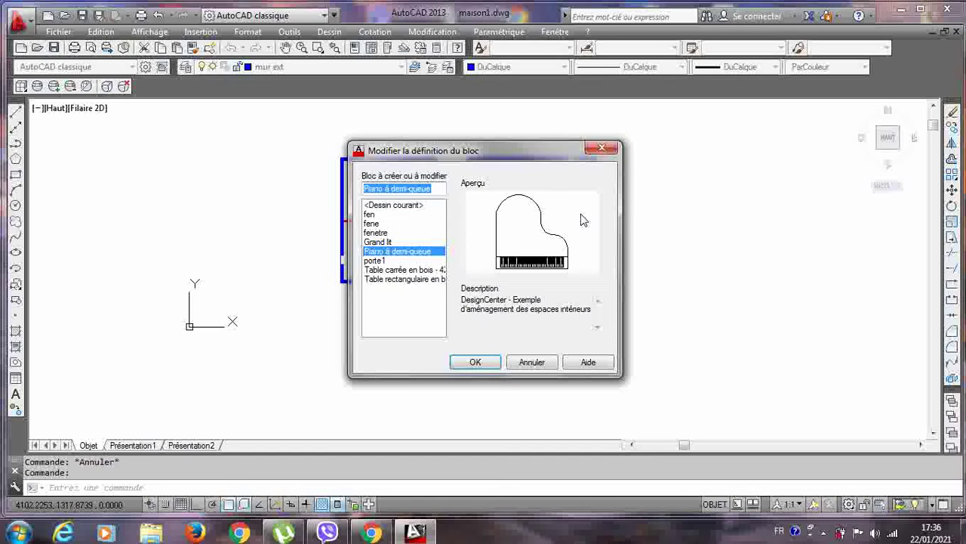
click(598, 150)
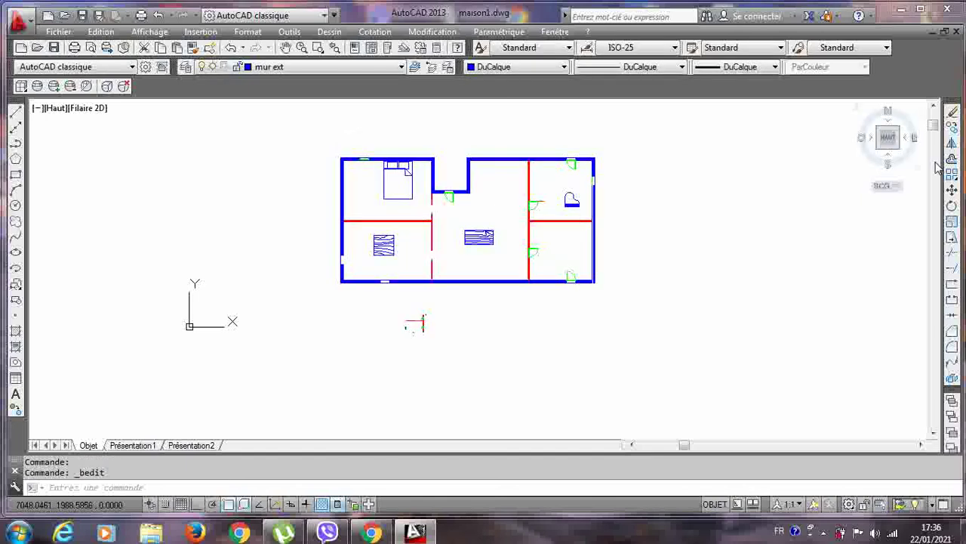
Move the Piano à demi-queue block to the lower-right corner of the upper-right room, with its keyboard against the horizontal partition.
click(953, 192)
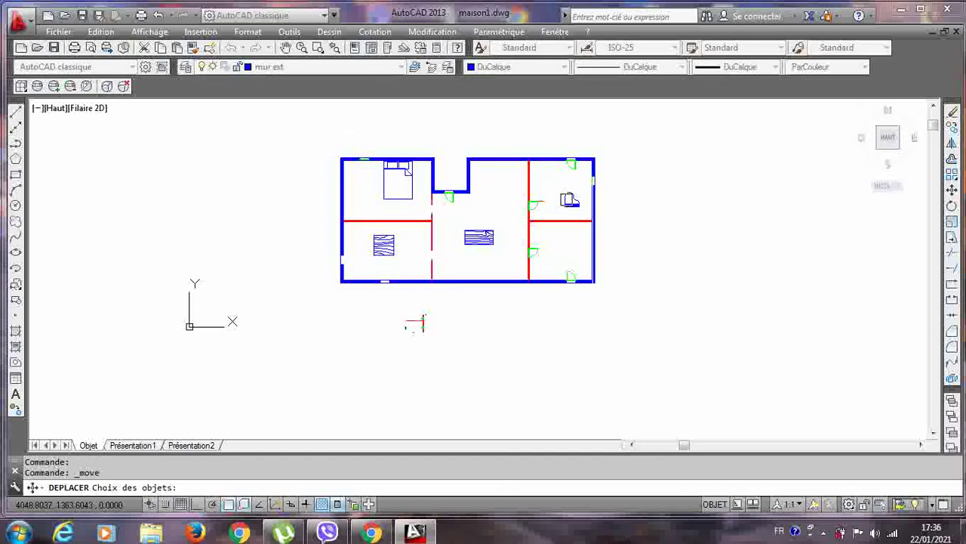
key(Return)
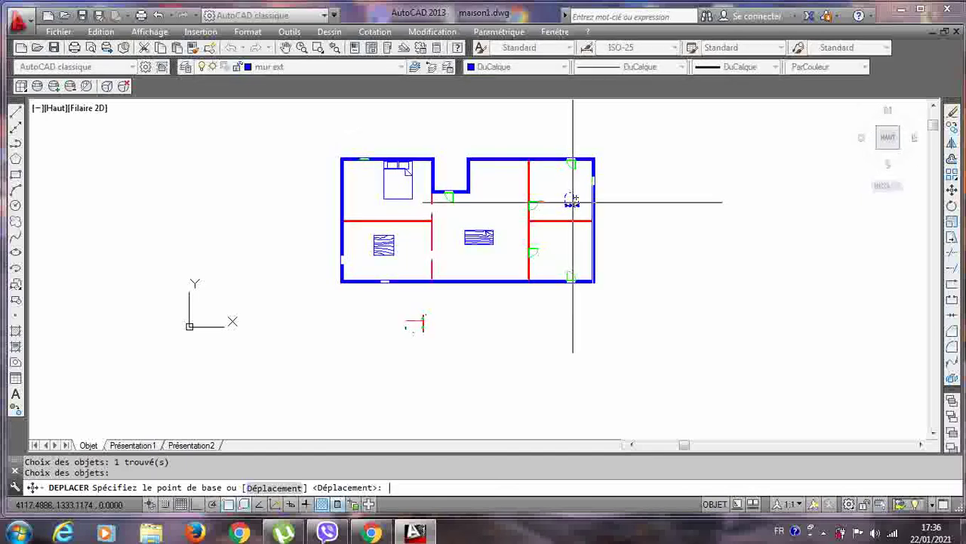
click(582, 212)
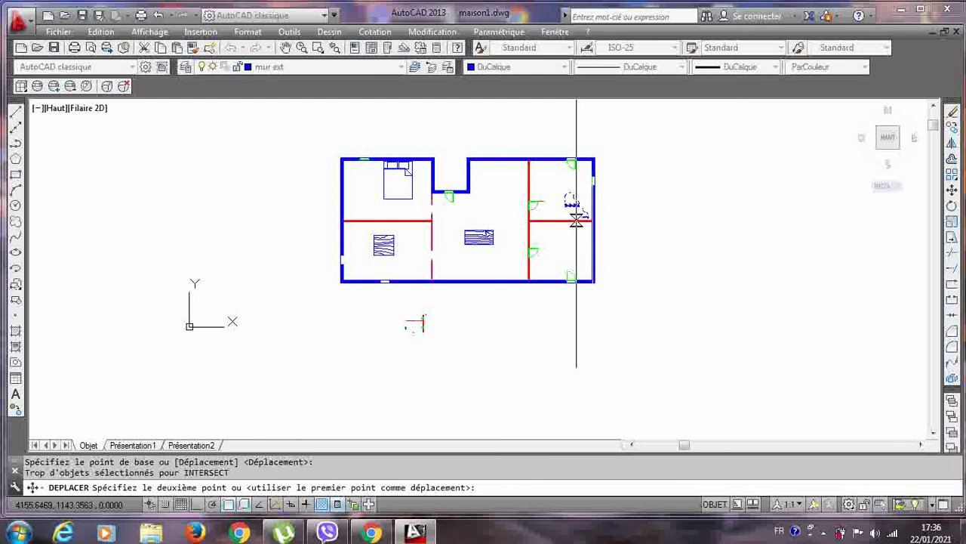
click(576, 219)
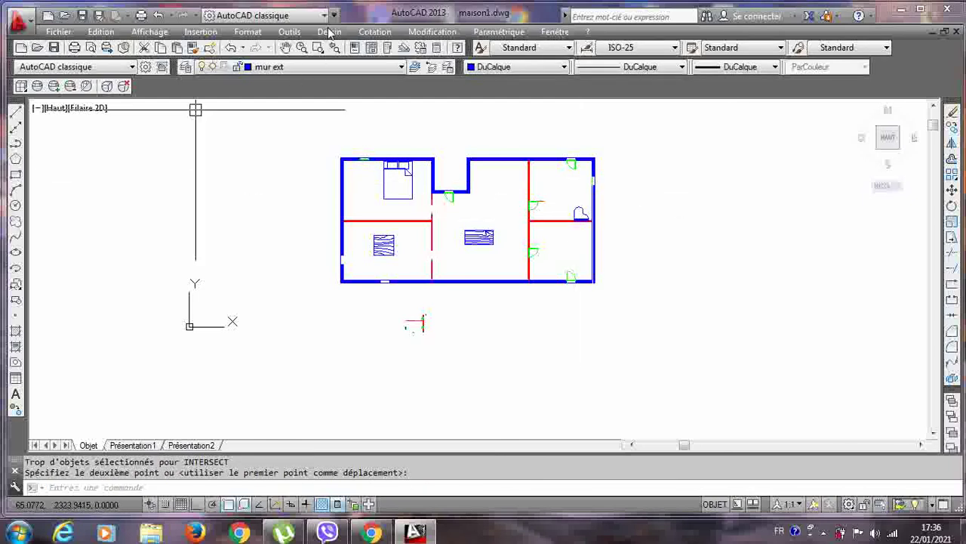
On the mur int layer, draw a horizontal line from the entrance recess's lower-right outer corner to the right-hand vertical partition.
scroll(483, 178, up, 4)
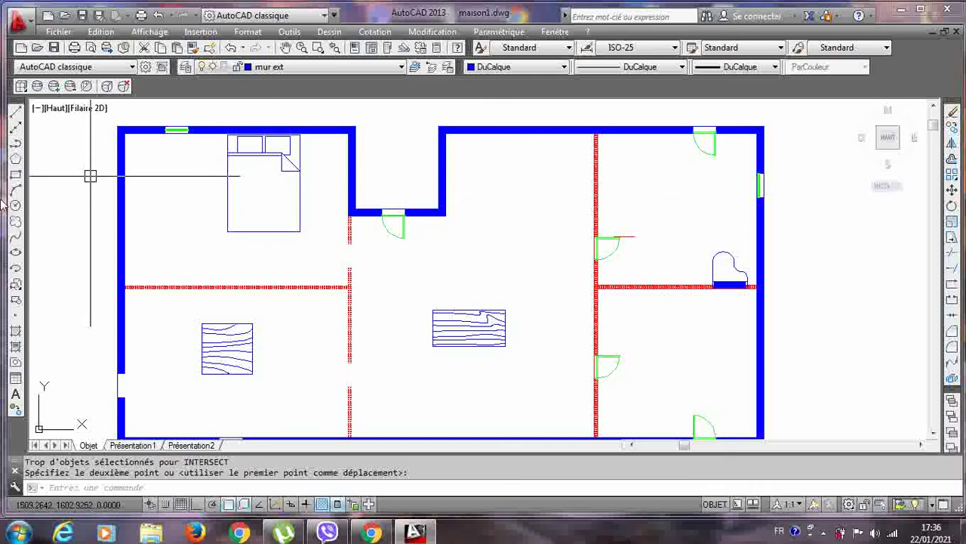
click(388, 67)
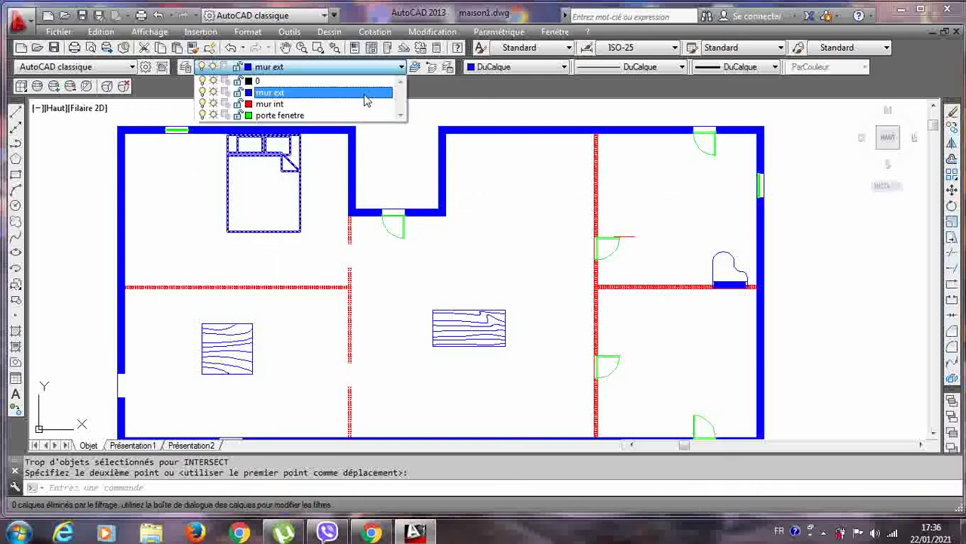
click(350, 103)
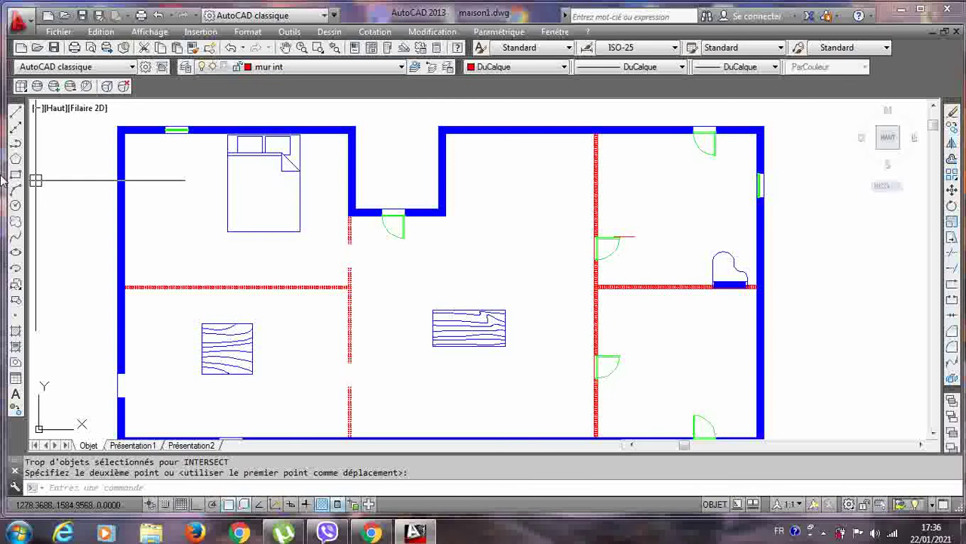
click(15, 113)
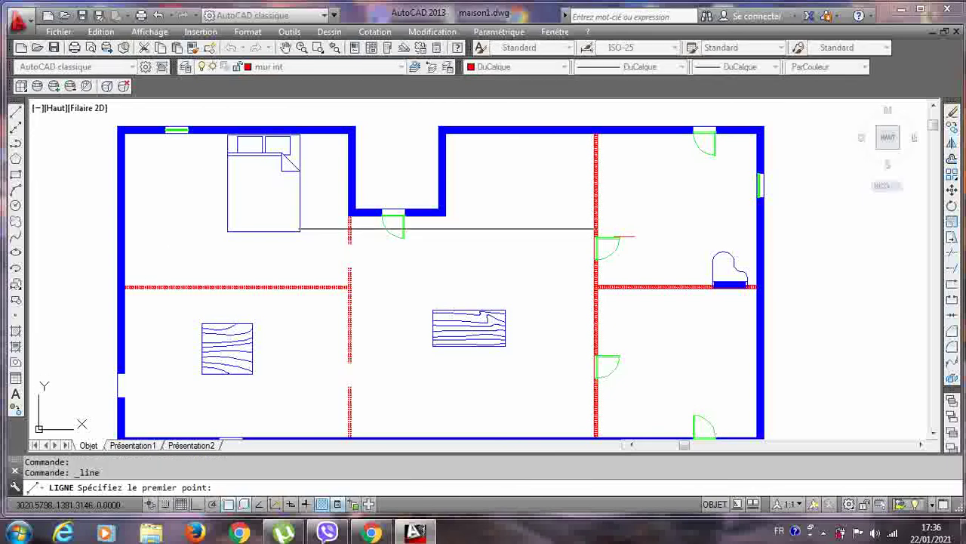
click(446, 215)
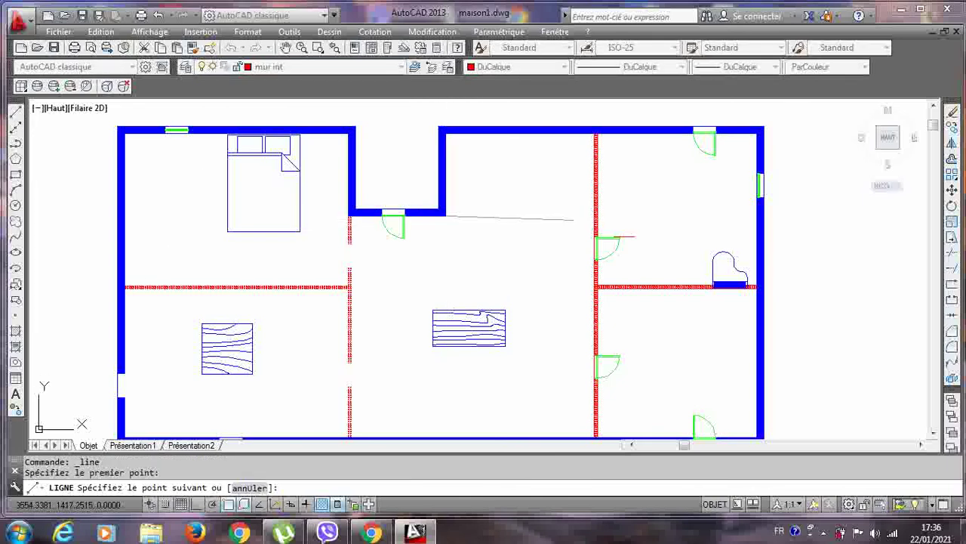
click(594, 216)
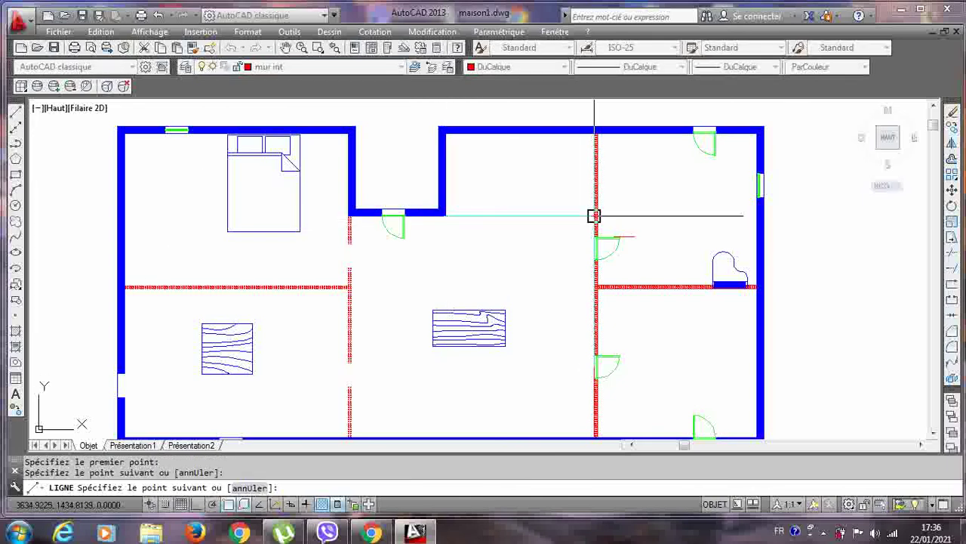
key(Return)
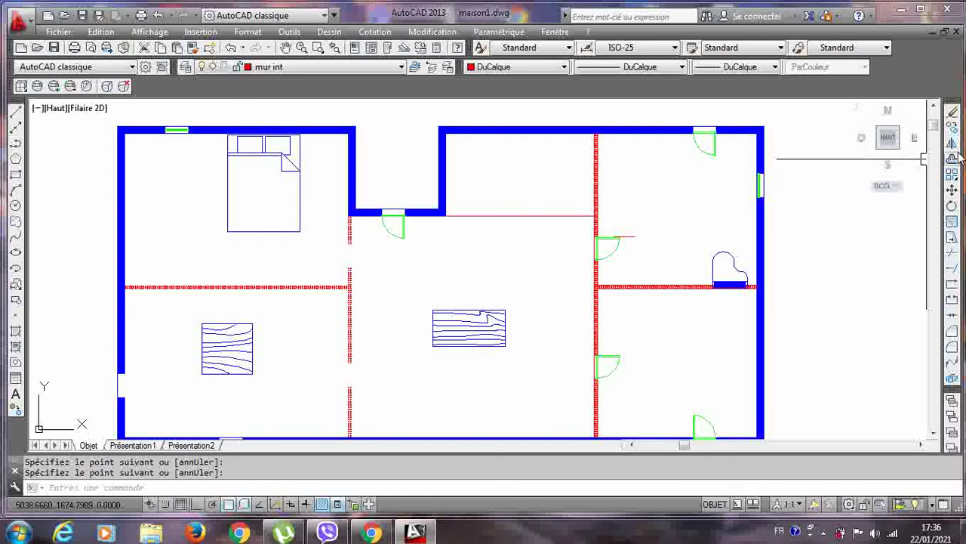
Offset the new horizontal partition line upward by 15 to give the wall beside the entrance its thickness.
click(951, 159)
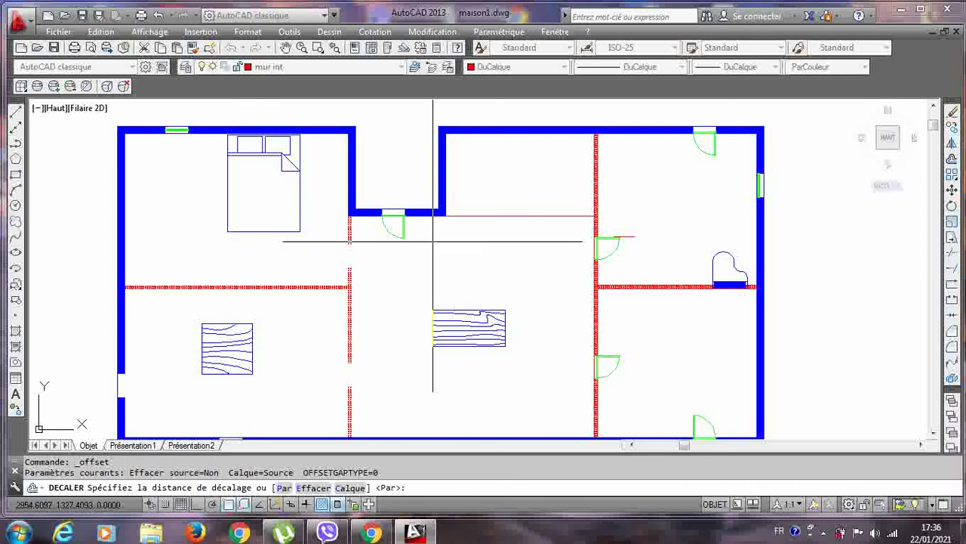
text(1)
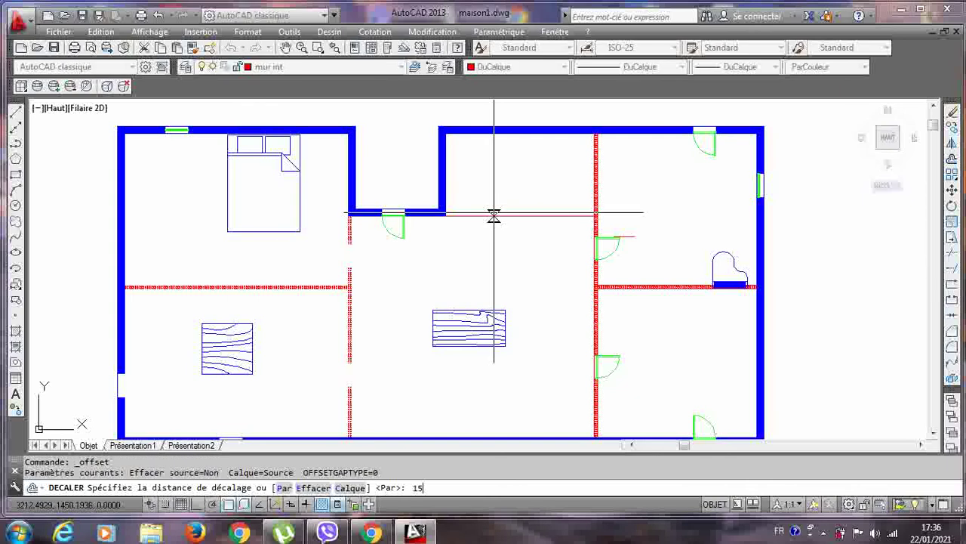
text(5)
key(Return)
click(529, 215)
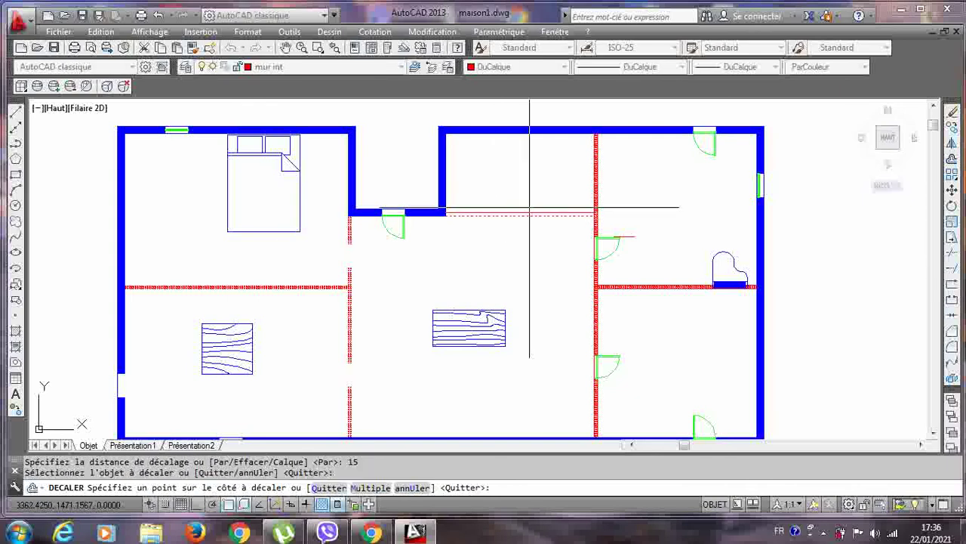
click(528, 207)
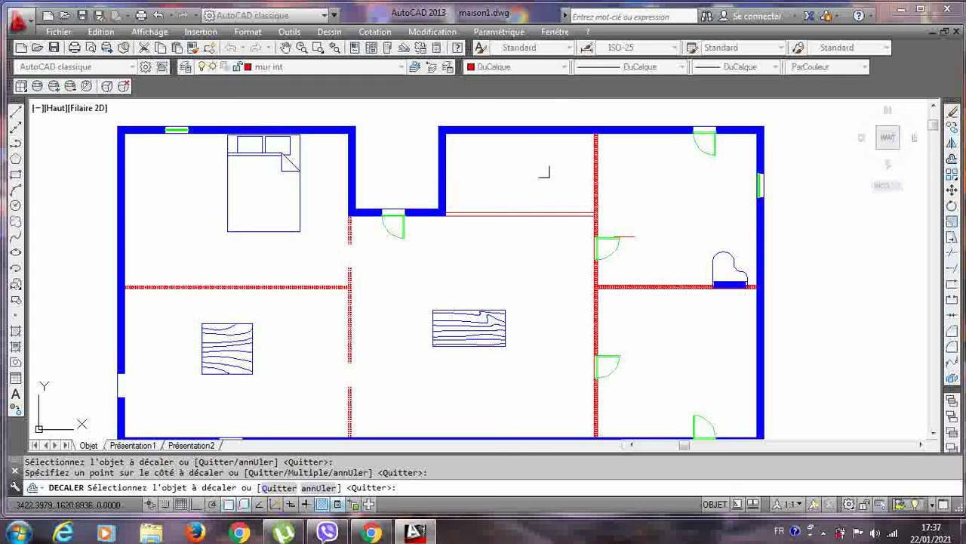
With Ortho on, draw a short vertical line crossing both new partition lines, somewhat right of their midpoint.
click(16, 113)
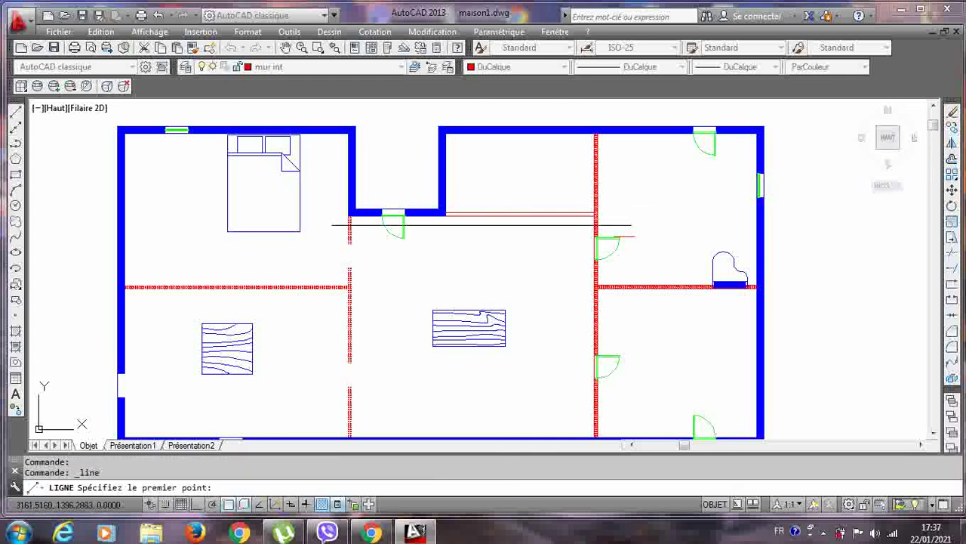
click(533, 196)
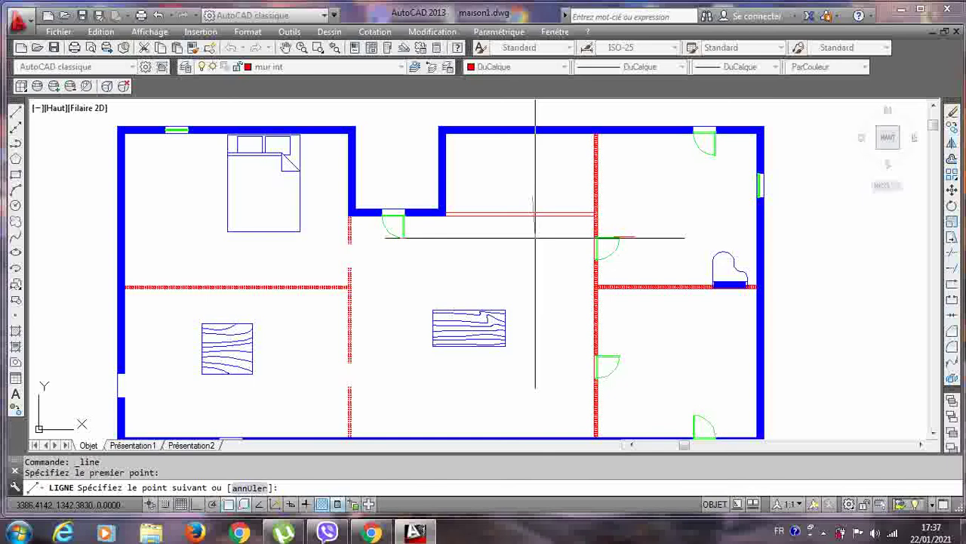
click(196, 503)
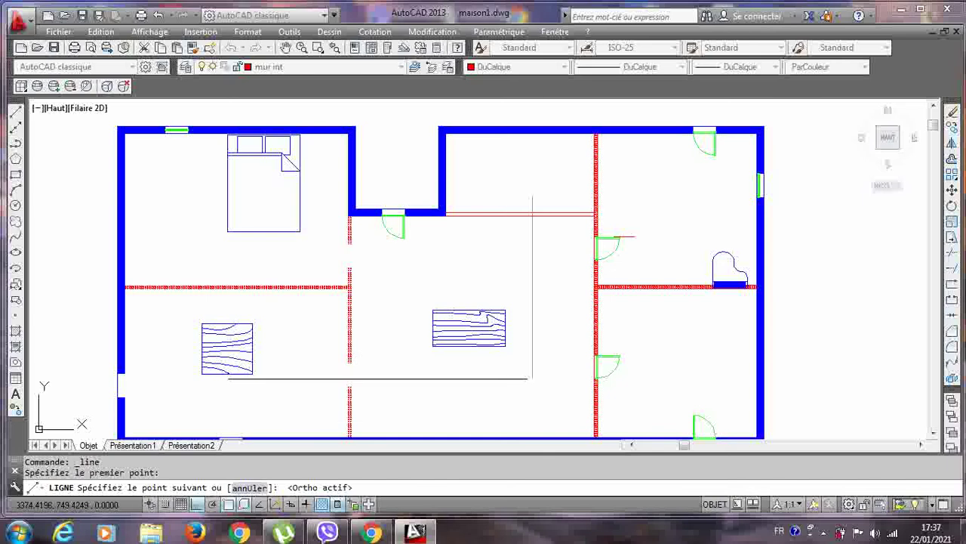
click(533, 243)
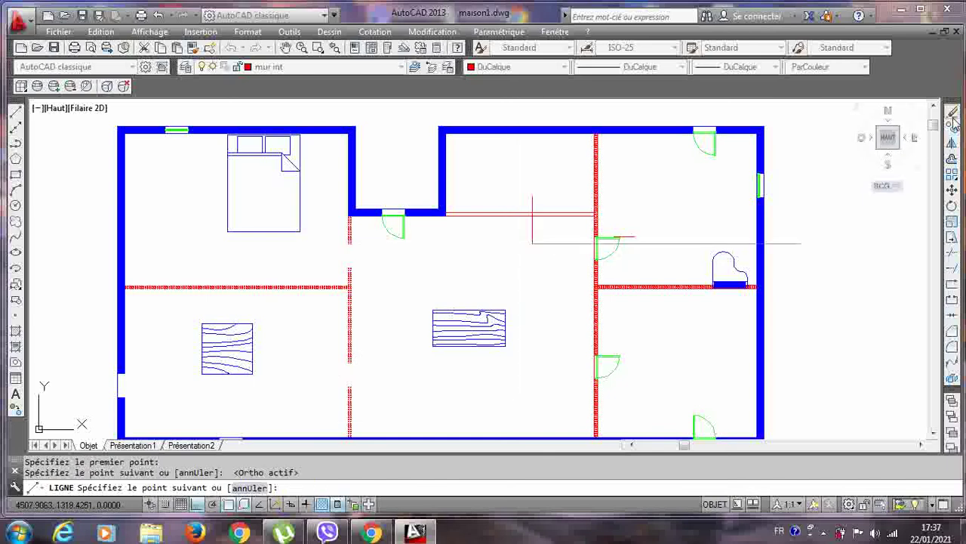
key(Escape)
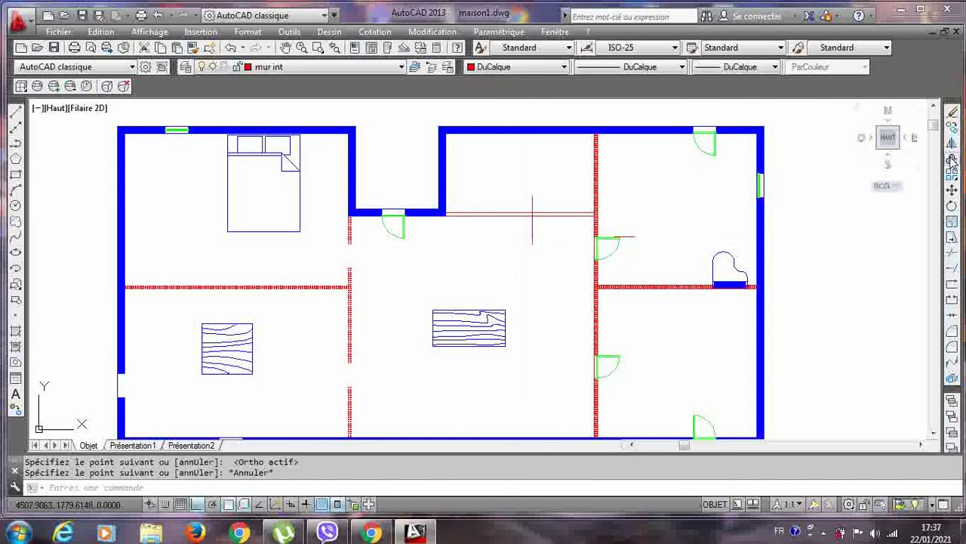
Offset the short vertical line 100 to the right to mark the width of the door opening.
click(952, 159)
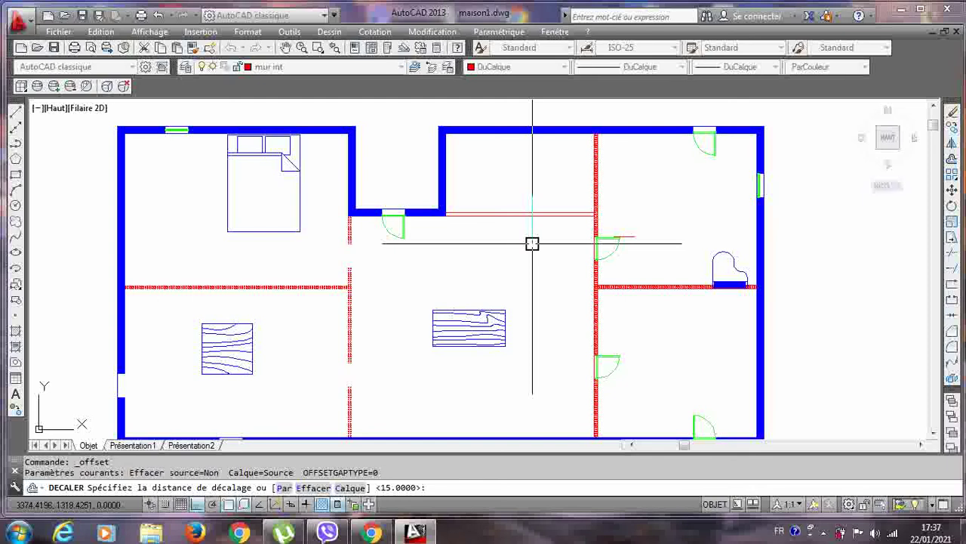
text(100)
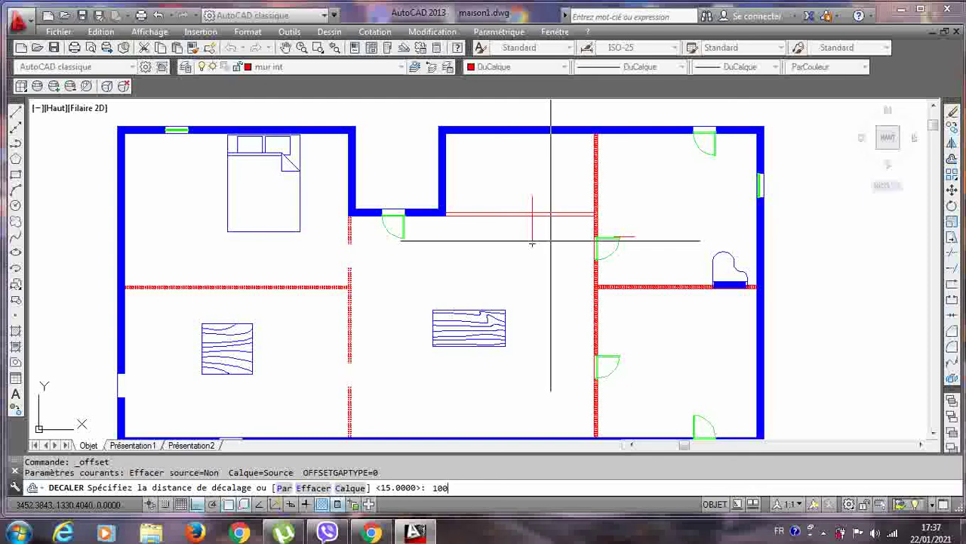
key(Return)
click(531, 234)
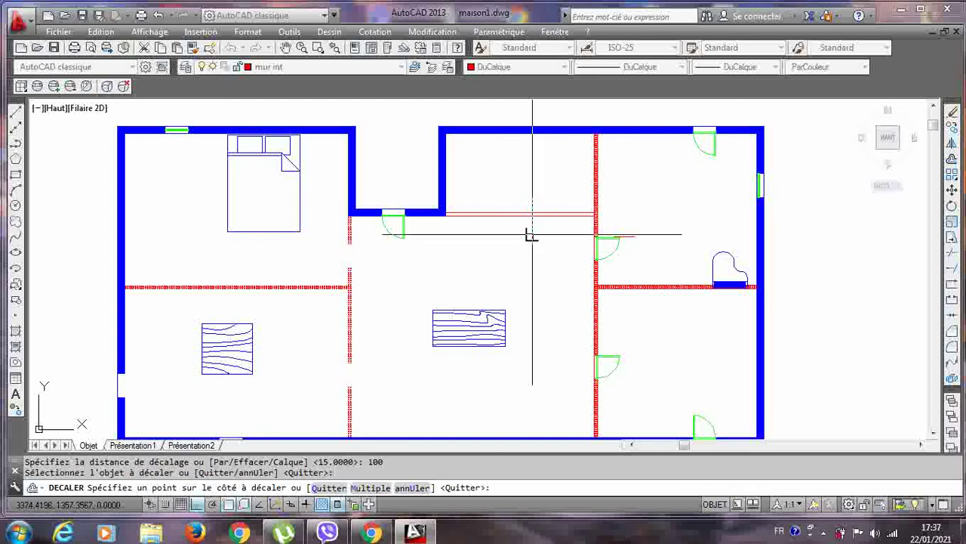
click(556, 235)
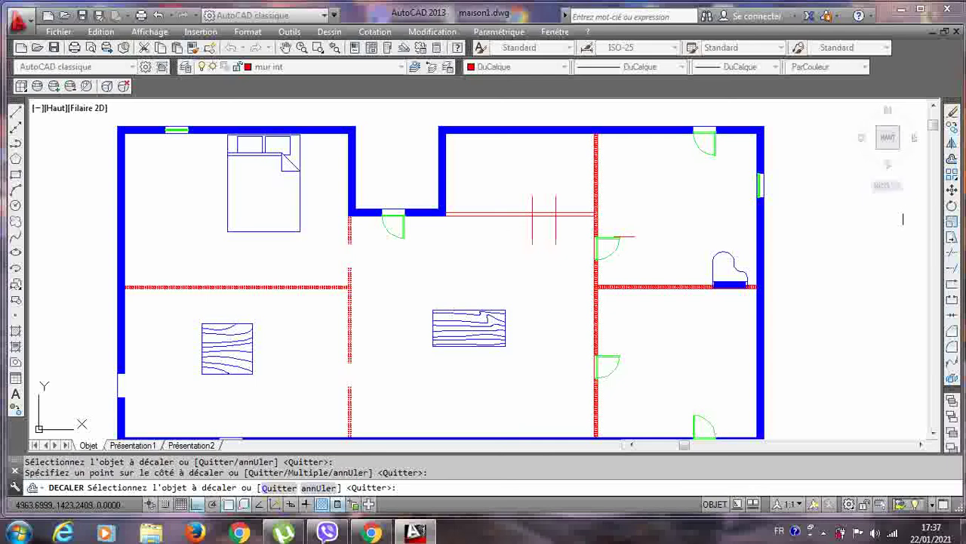
click(955, 256)
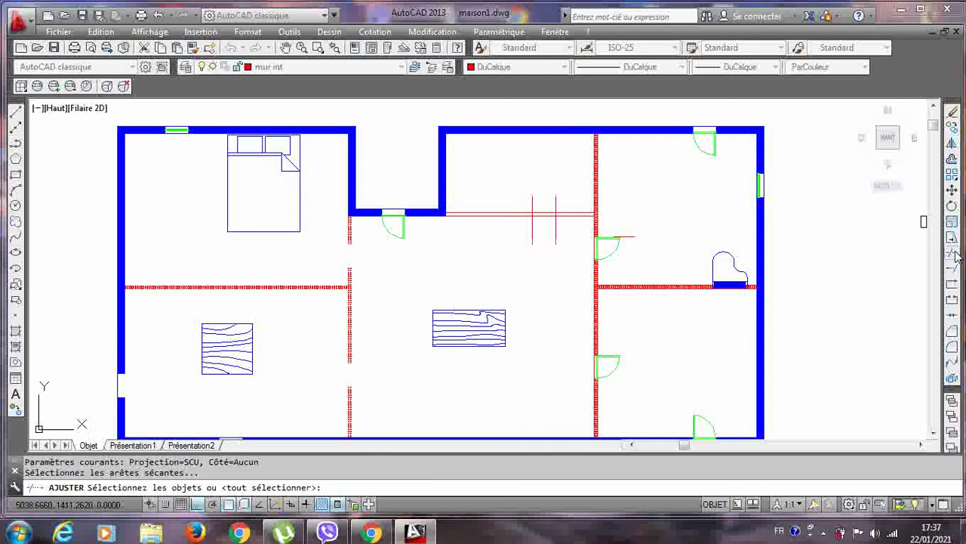
click(568, 255)
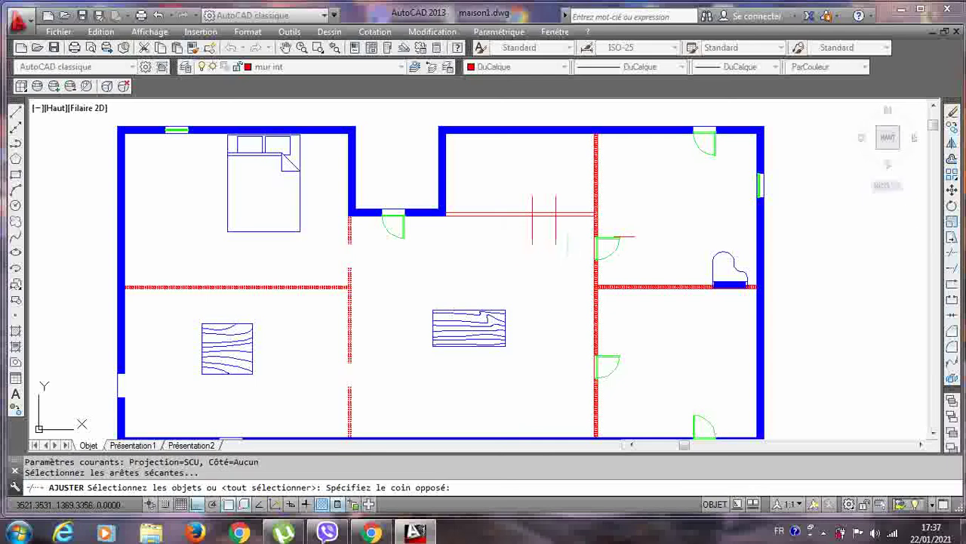
click(504, 231)
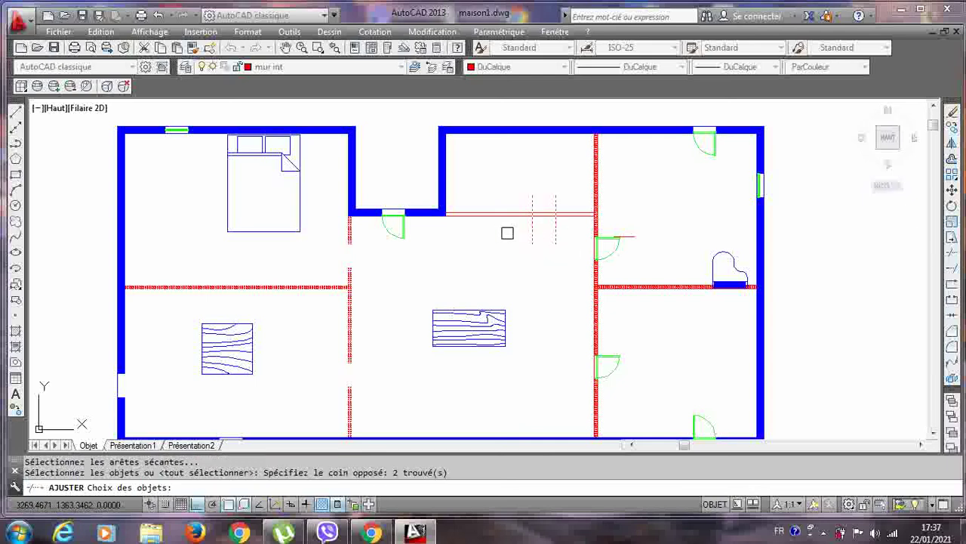
key(Escape)
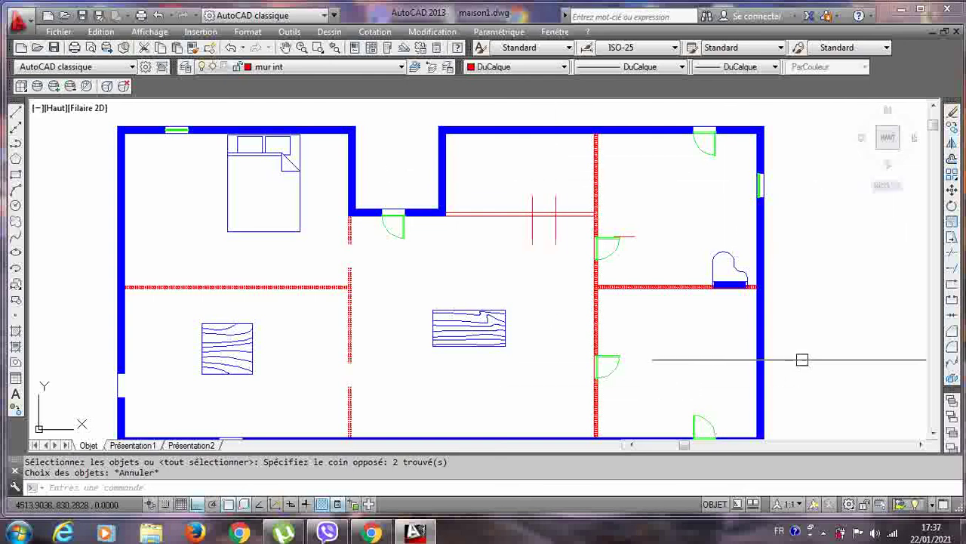
Trim the ends of both vertical lines that stick out above and below the new partition, using all objects as cutting edges.
click(953, 254)
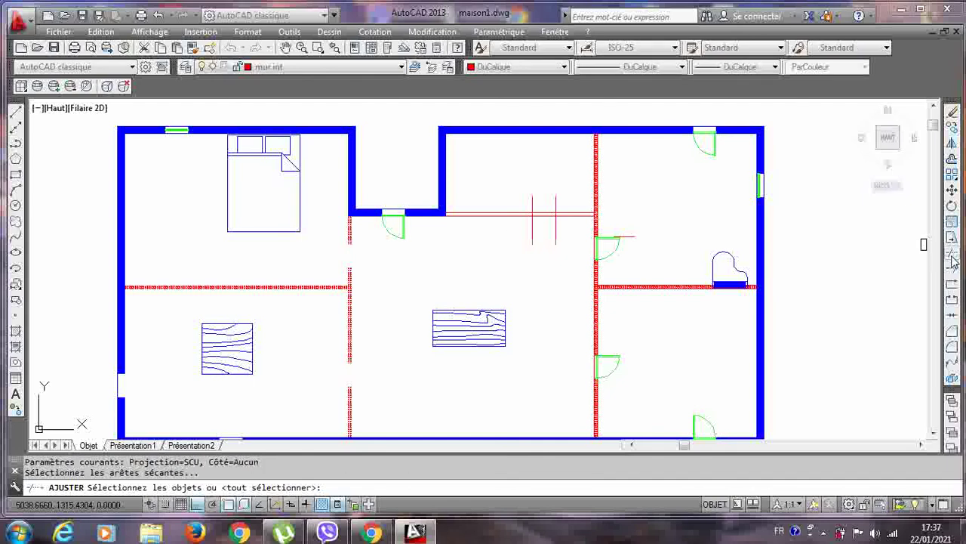
key(Return)
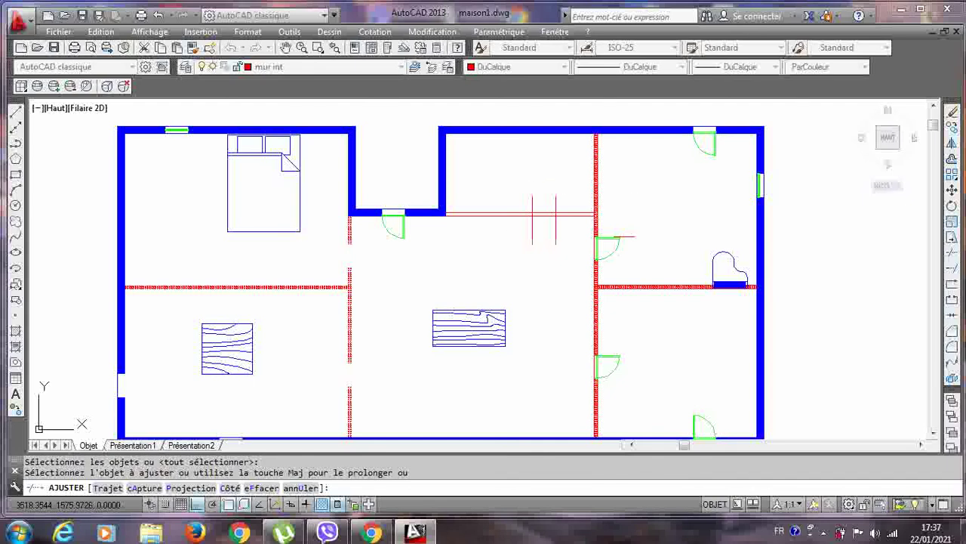
click(563, 198)
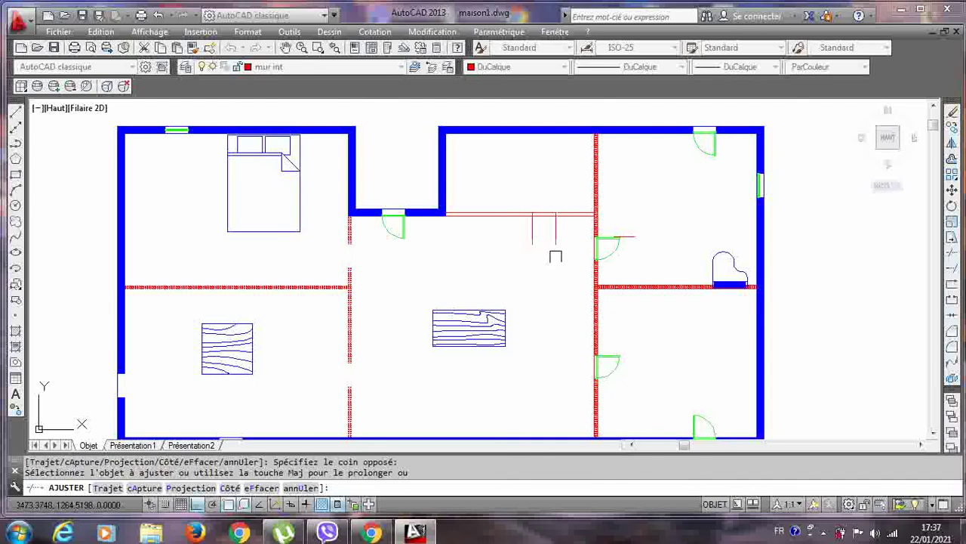
click(569, 246)
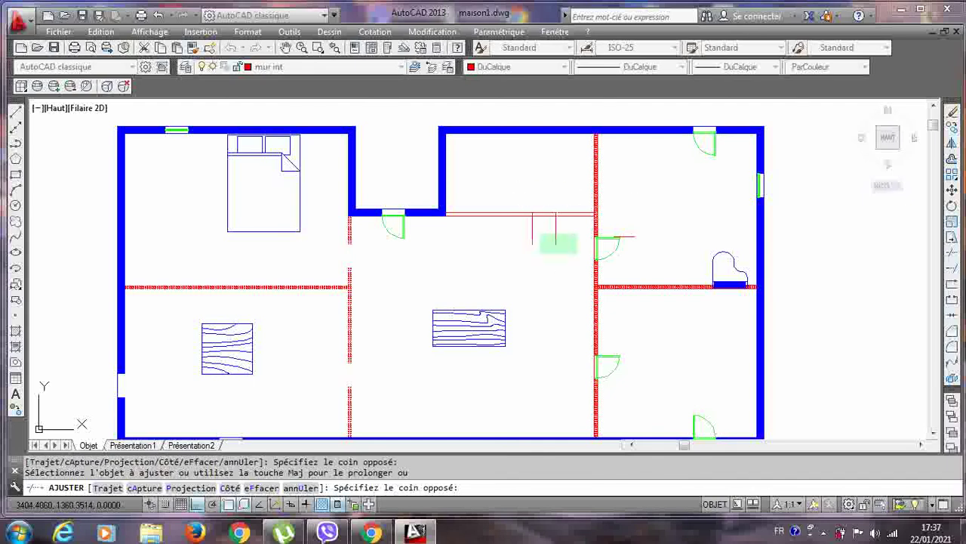
click(513, 233)
Trim the lower partition line between the two vertical jamb lines to open the doorway.
scroll(543, 204, up, 3)
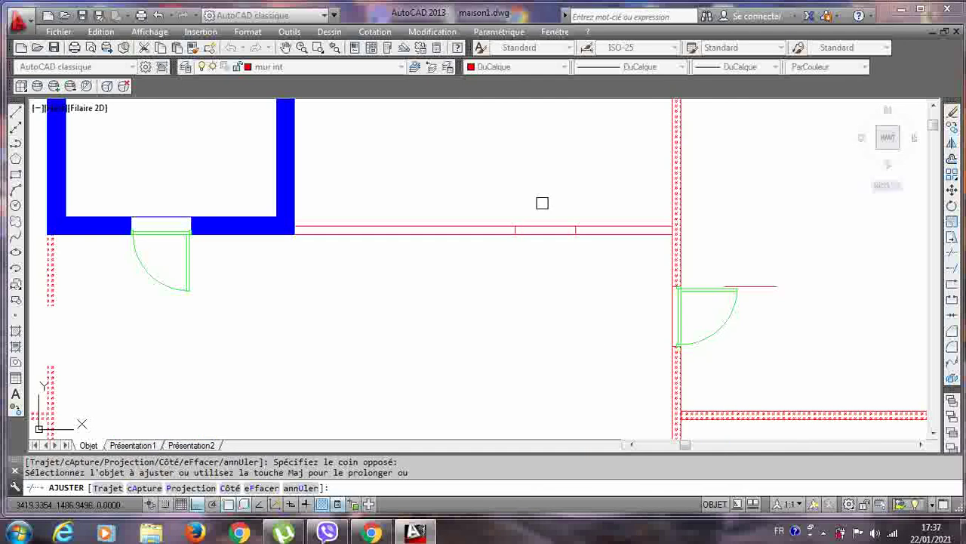
click(544, 219)
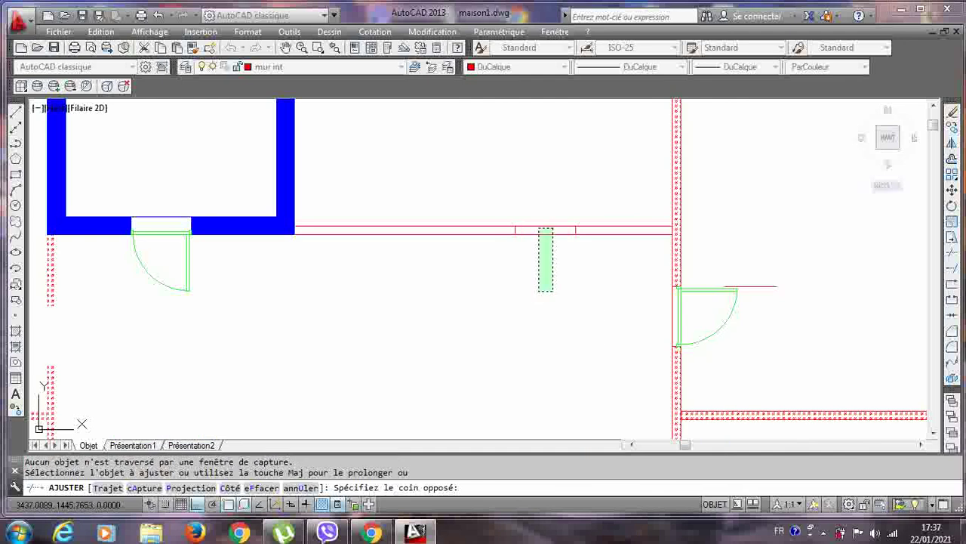
click(539, 283)
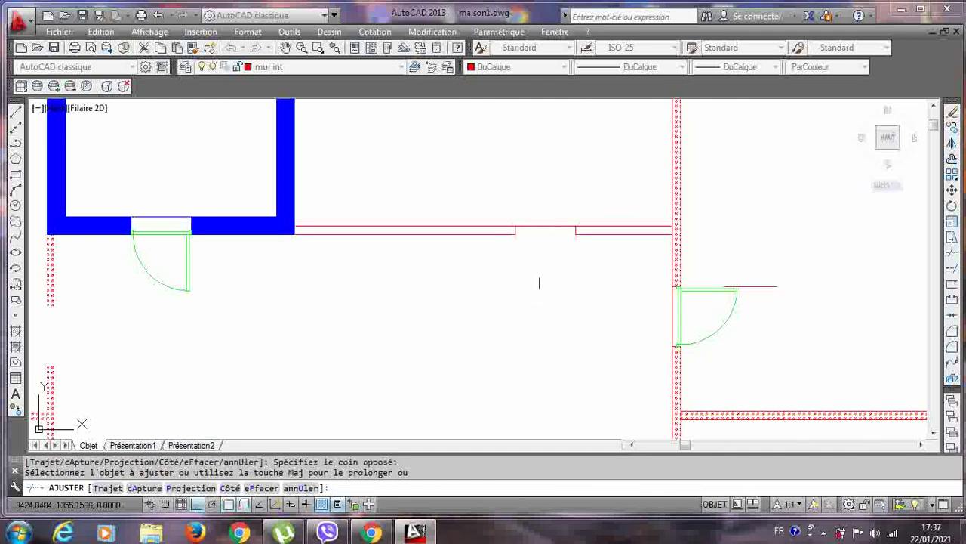
key(Escape)
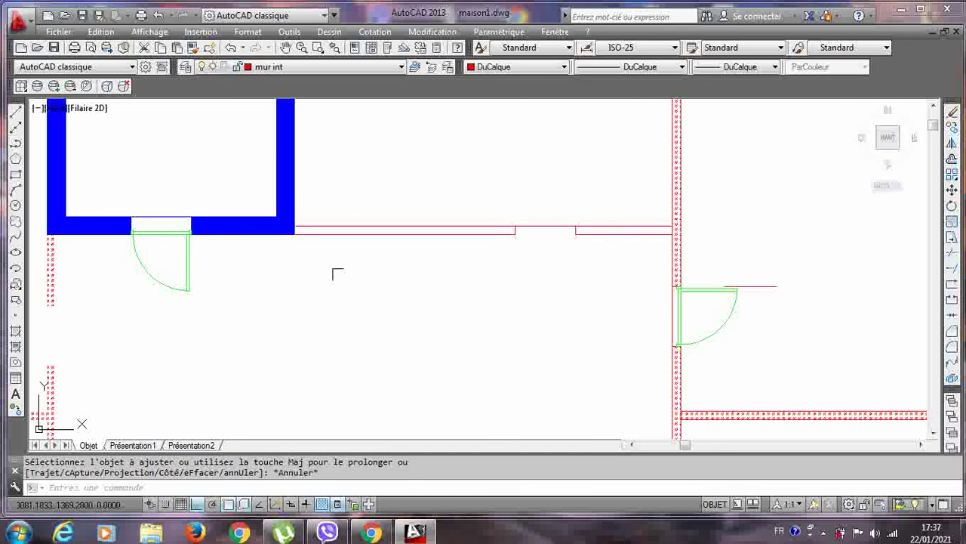
Copy the entrance door from its opening's lower-right corner to the matching right-hand jamb of the new partition's doorway.
click(952, 128)
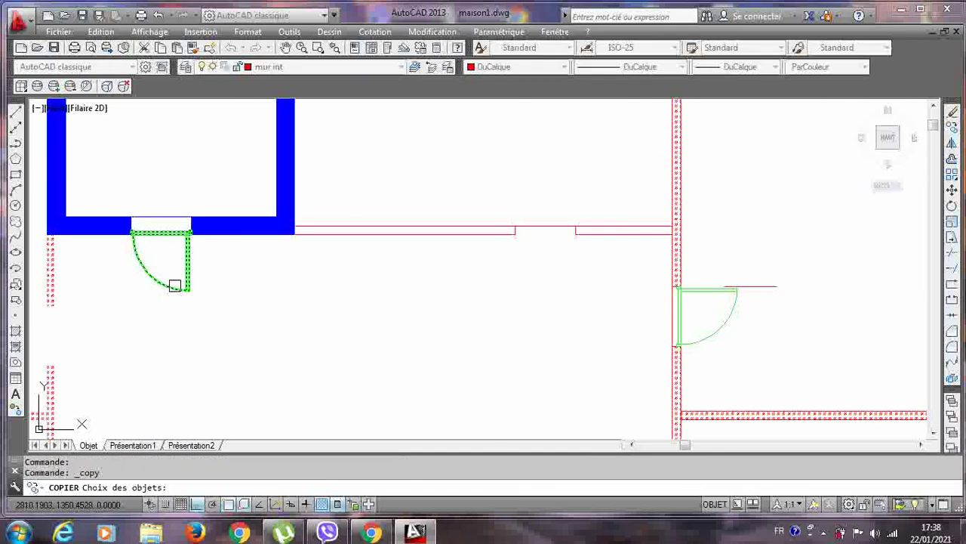
click(177, 281)
key(Return)
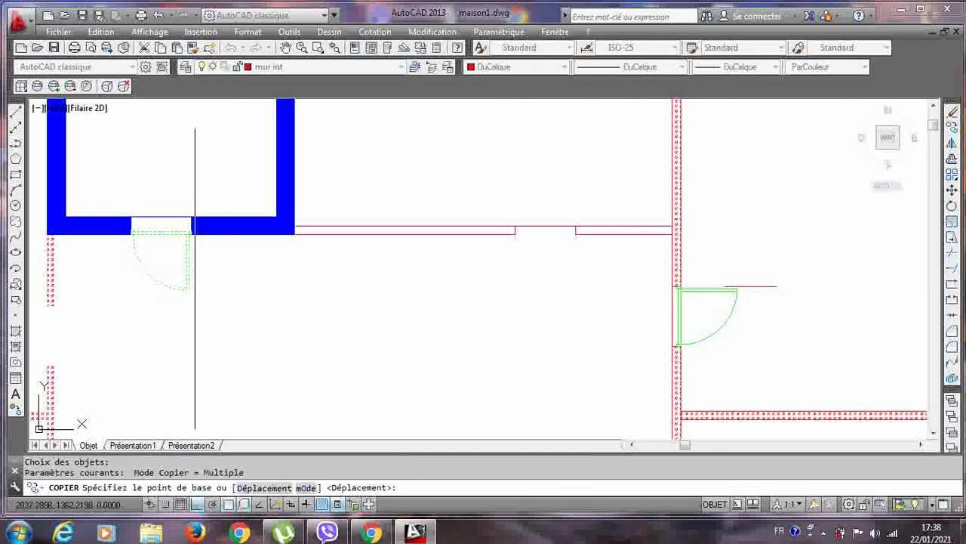
scroll(186, 248, up, 4)
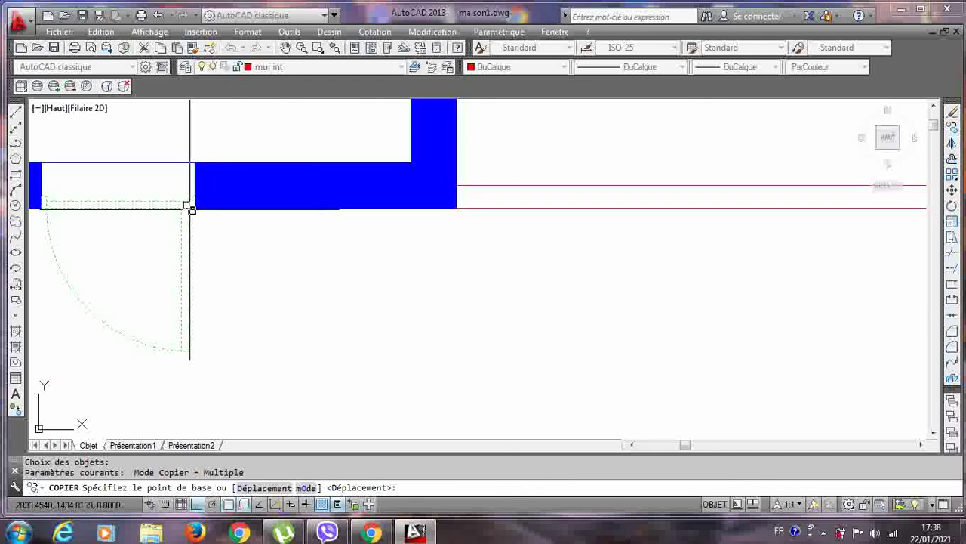
click(193, 207)
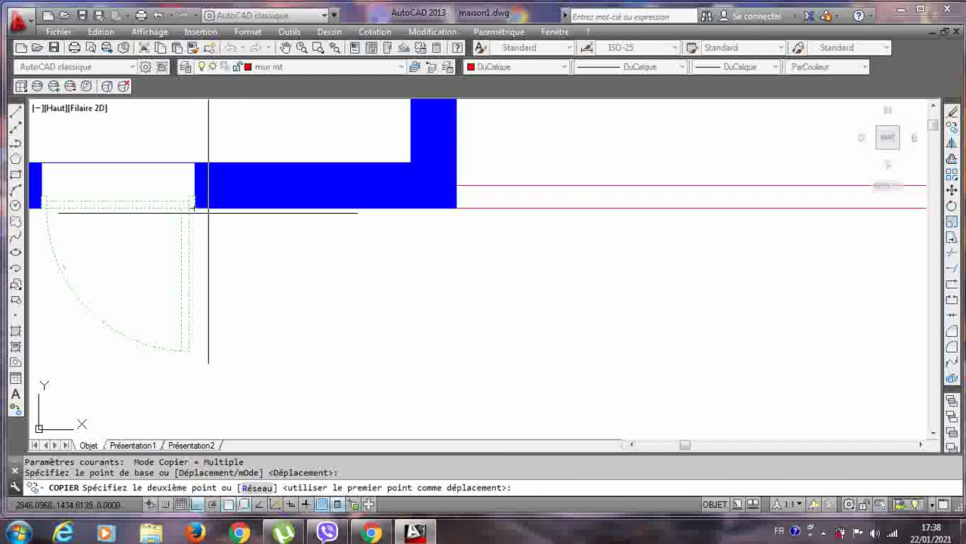
scroll(650, 249, down, 4)
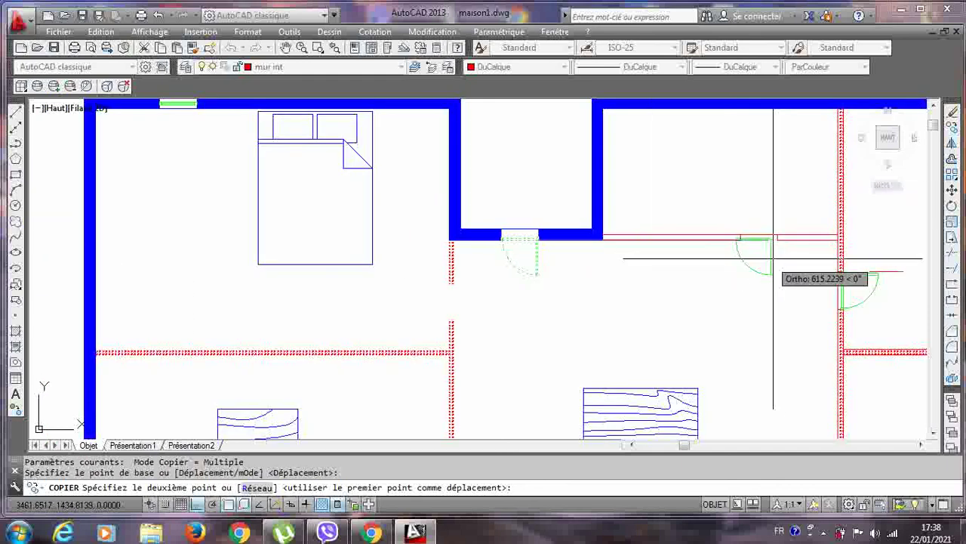
scroll(772, 264, up, 5)
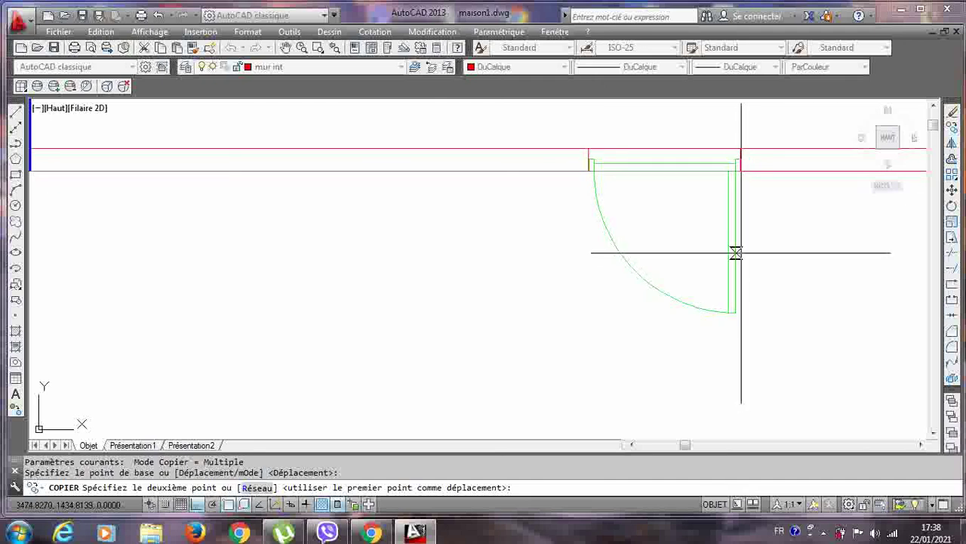
click(740, 253)
key(Escape)
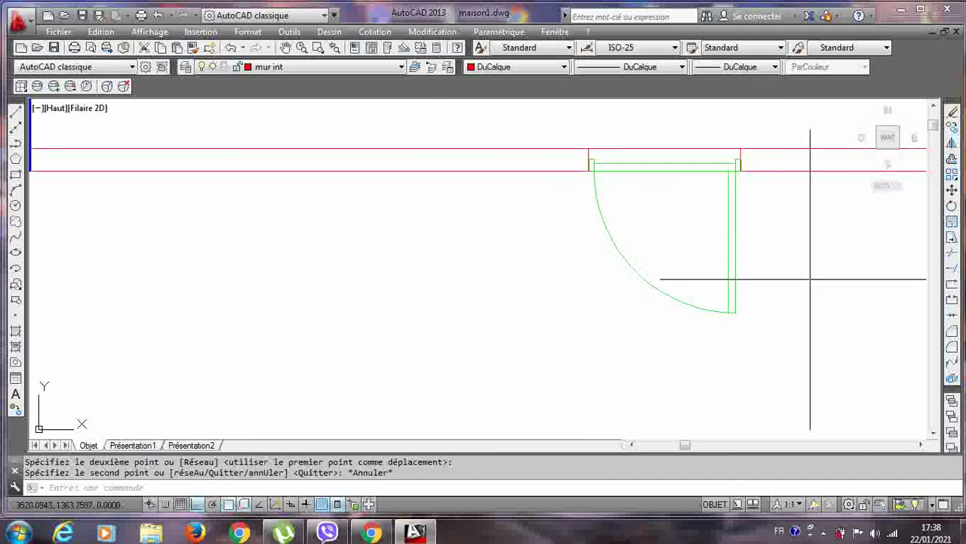
Open DesignCenter and list the blocks of House Designer.dwg.
scroll(791, 285, up, 2)
scroll(791, 285, down, 5)
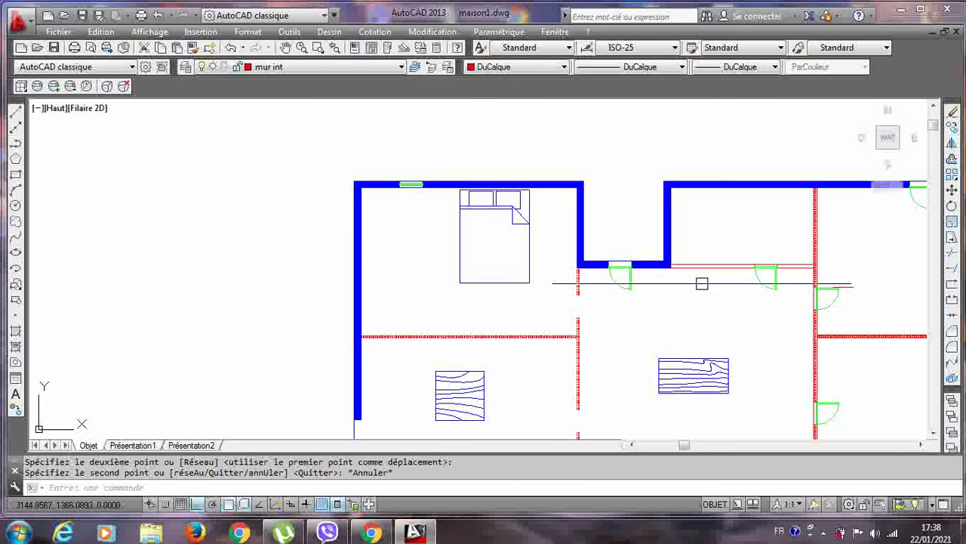
scroll(512, 268, down, 2)
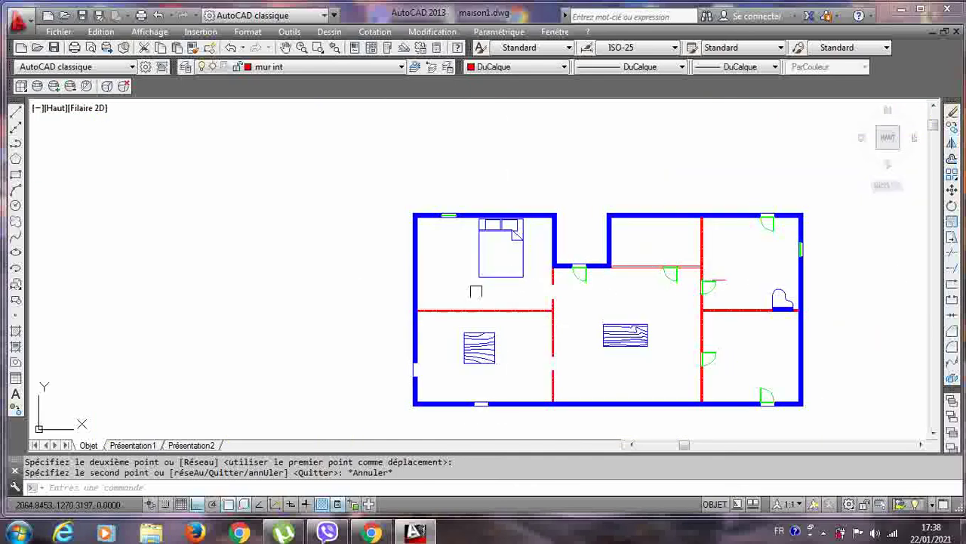
click(291, 32)
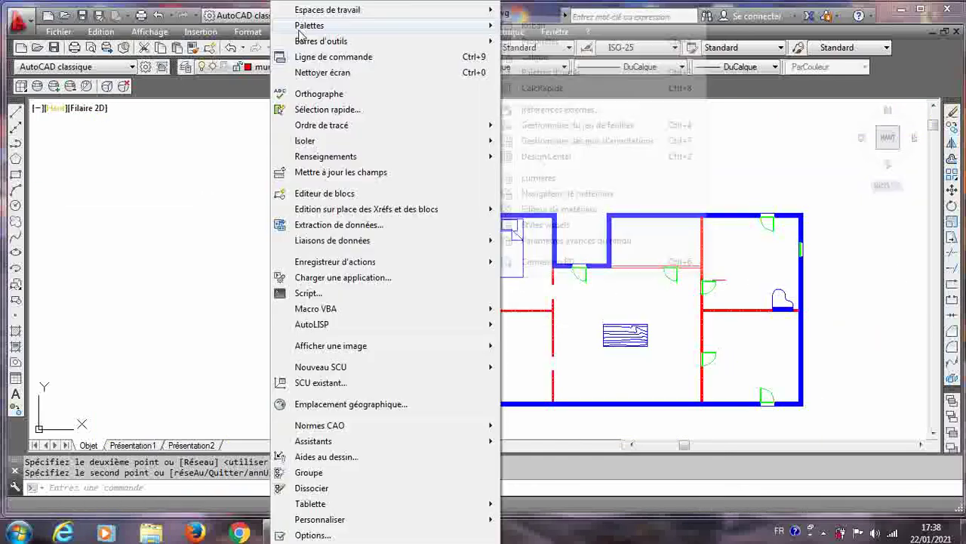
mouse_move(425, 41)
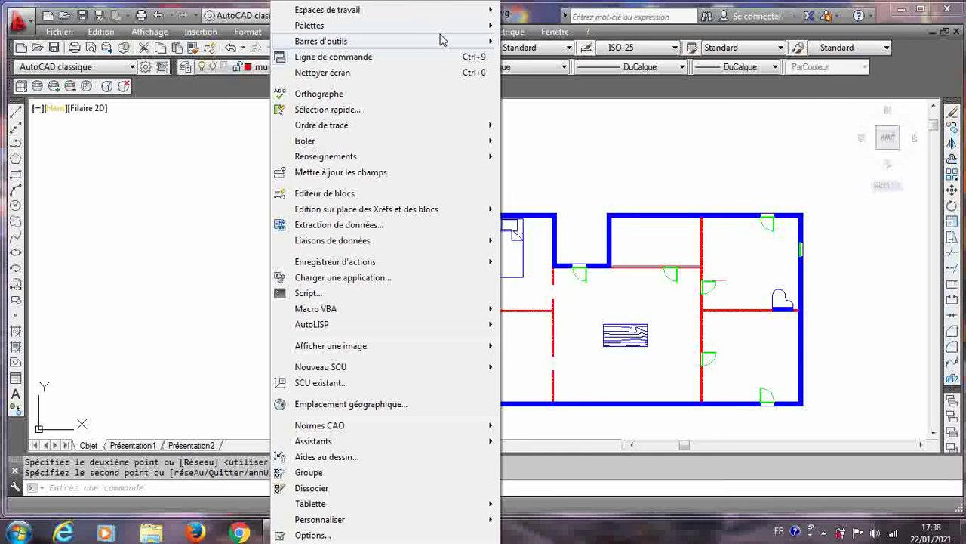
mouse_move(457, 29)
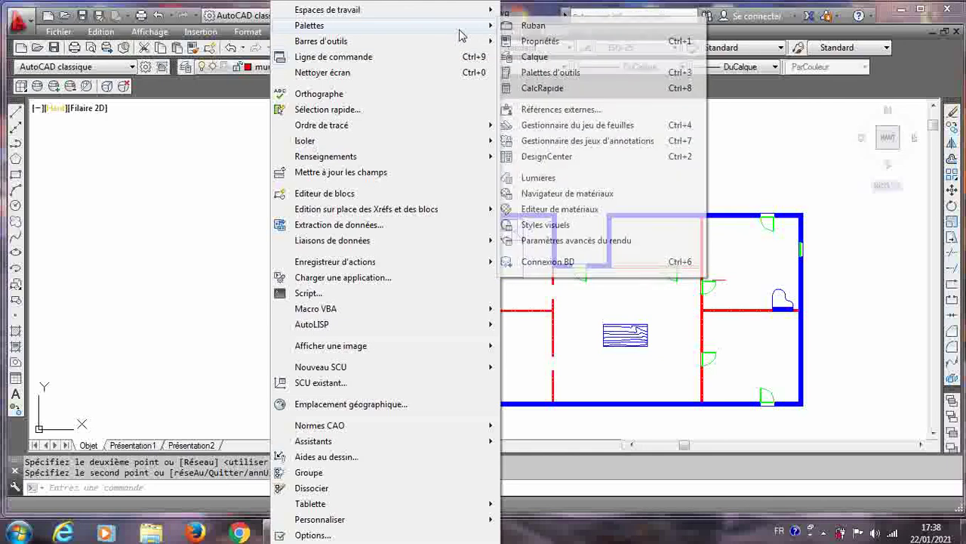
click(559, 156)
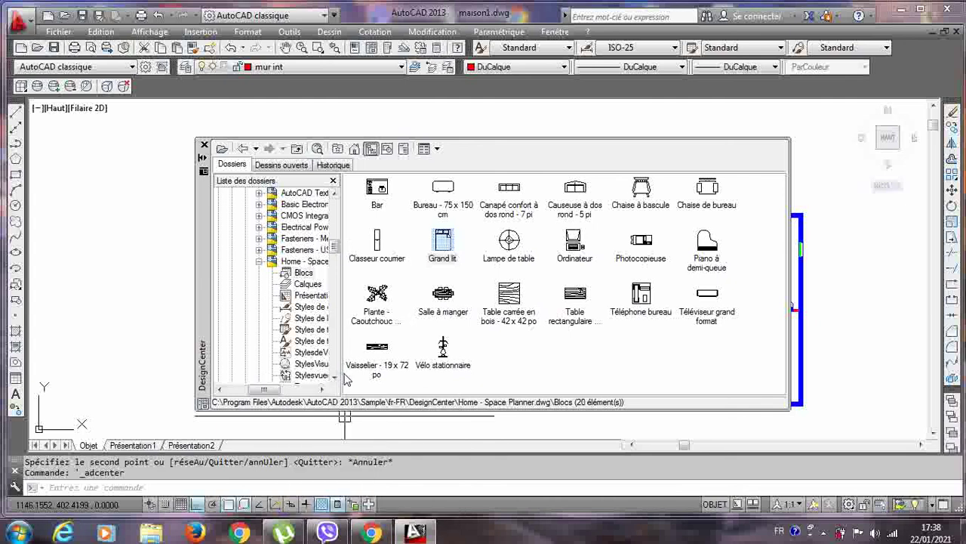
scroll(336, 384, down, 3)
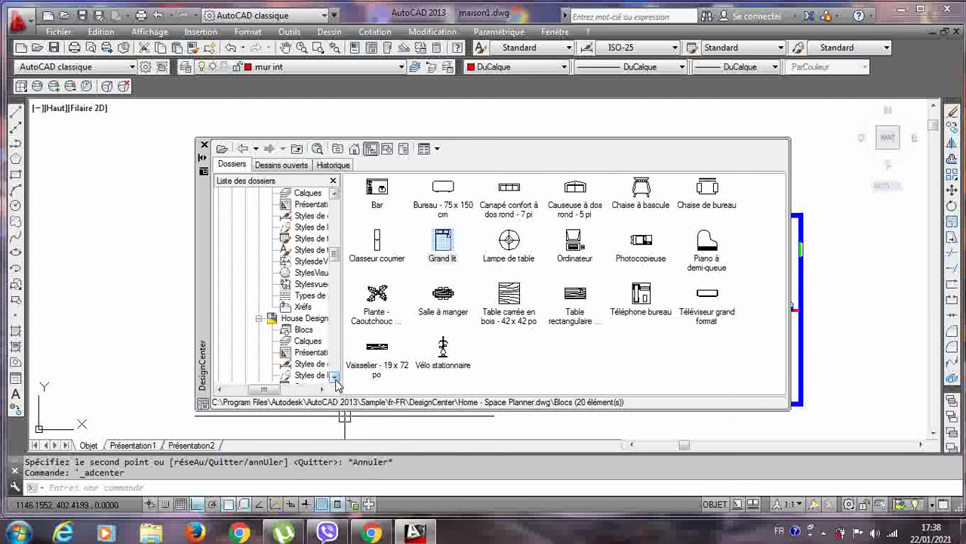
click(302, 319)
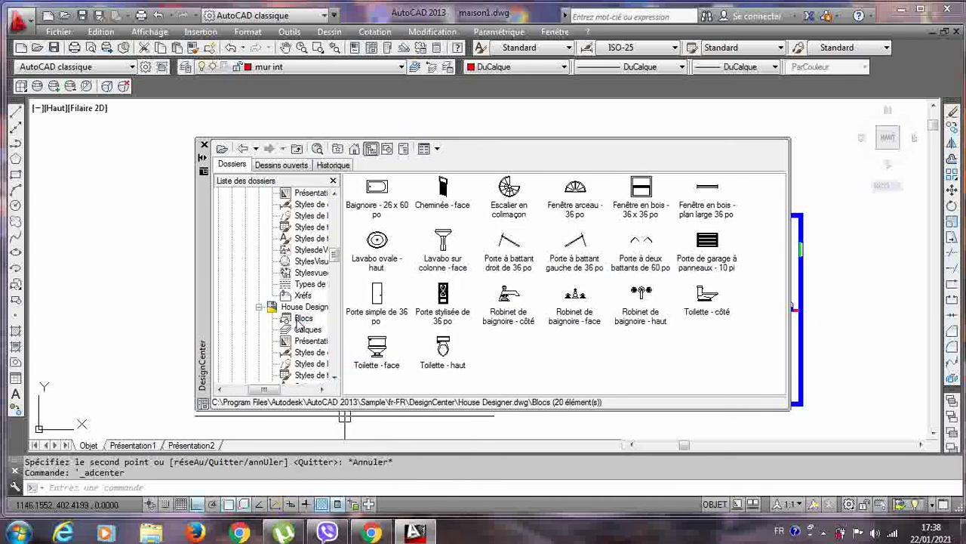
Insert the Baignoire - 26 x 60 po block west of the house, and Lavabo sur colonne - face and Toilette - côté east of it.
click(379, 192)
drag(175, 202, 113, 195)
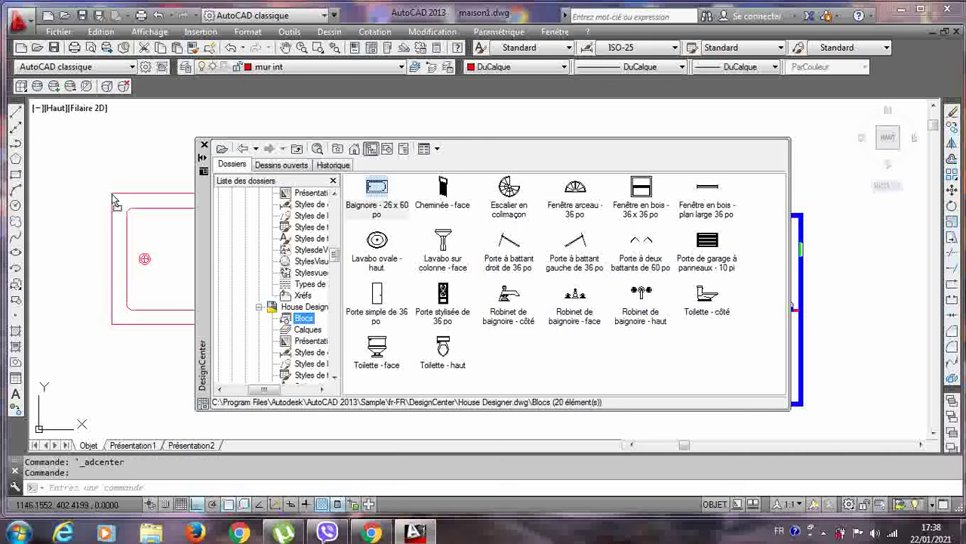
click(444, 243)
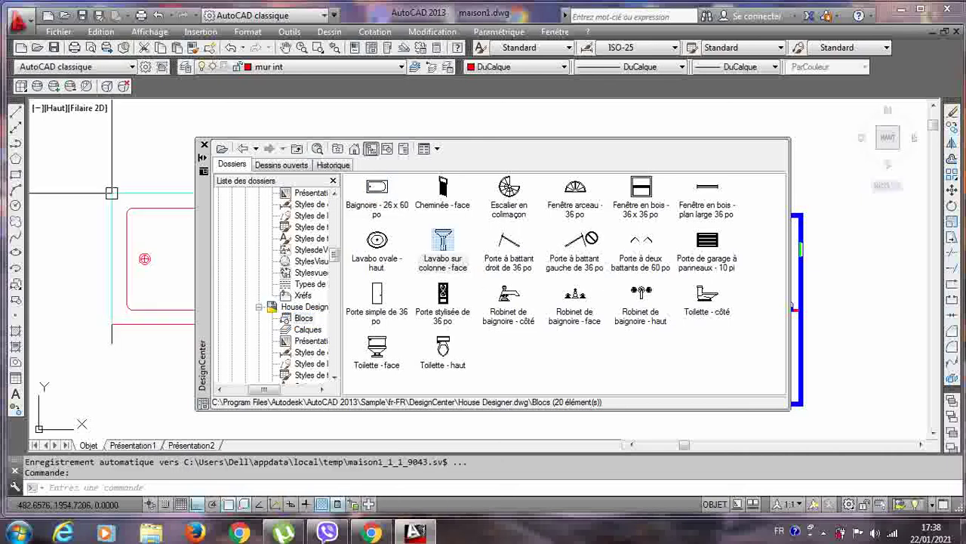
mouse_move(444, 243)
mouse_down()
mouse_move(884, 179)
mouse_move(872, 247)
mouse_move(906, 234)
mouse_move(839, 238)
mouse_up()
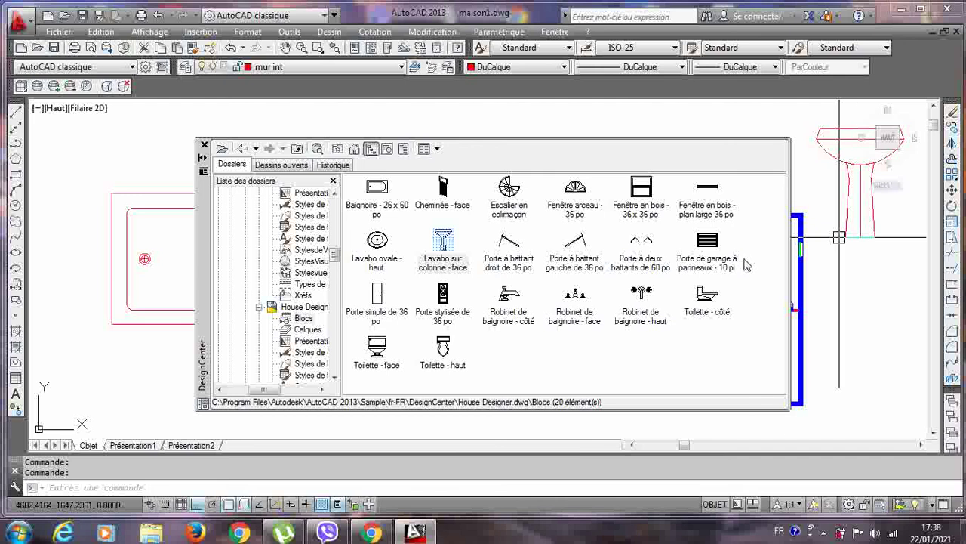
mouse_move(704, 300)
mouse_down()
mouse_move(893, 312)
mouse_move(869, 349)
mouse_up()
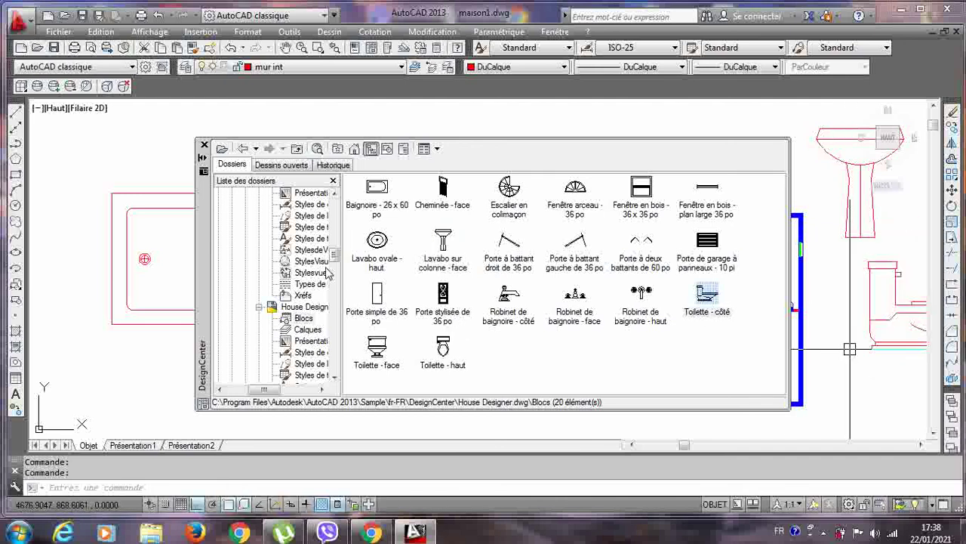
List the blocks of Home - Space Planner.dwg and insert the Plante - Caoutchouc block below the bathtub.
click(334, 194)
click(335, 193)
click(334, 194)
click(334, 193)
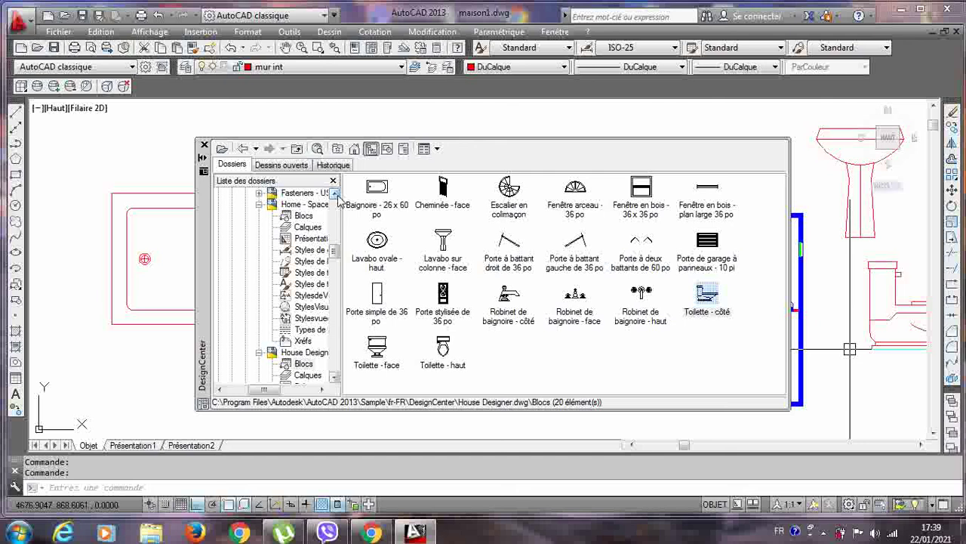
click(305, 216)
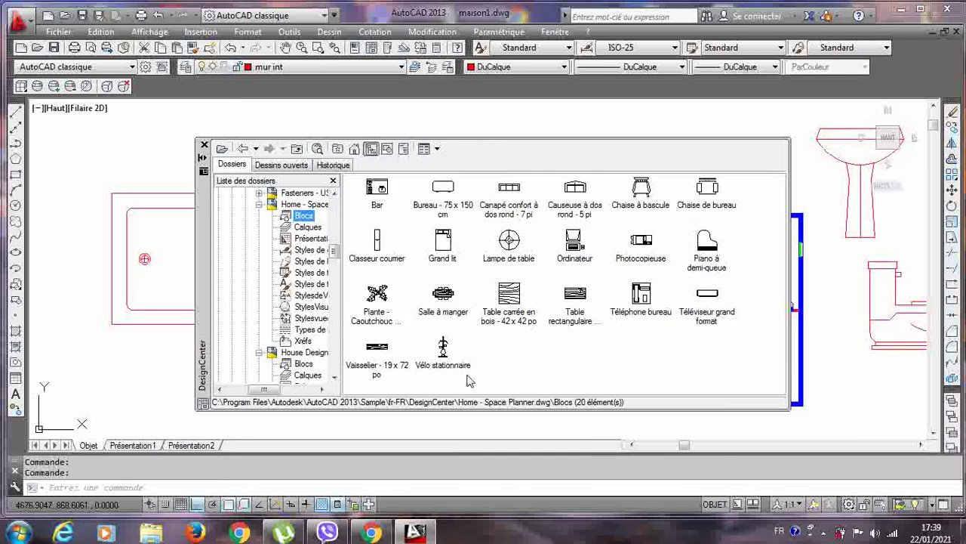
mouse_move(378, 296)
mouse_down()
mouse_move(174, 400)
mouse_move(115, 406)
mouse_move(112, 394)
mouse_up()
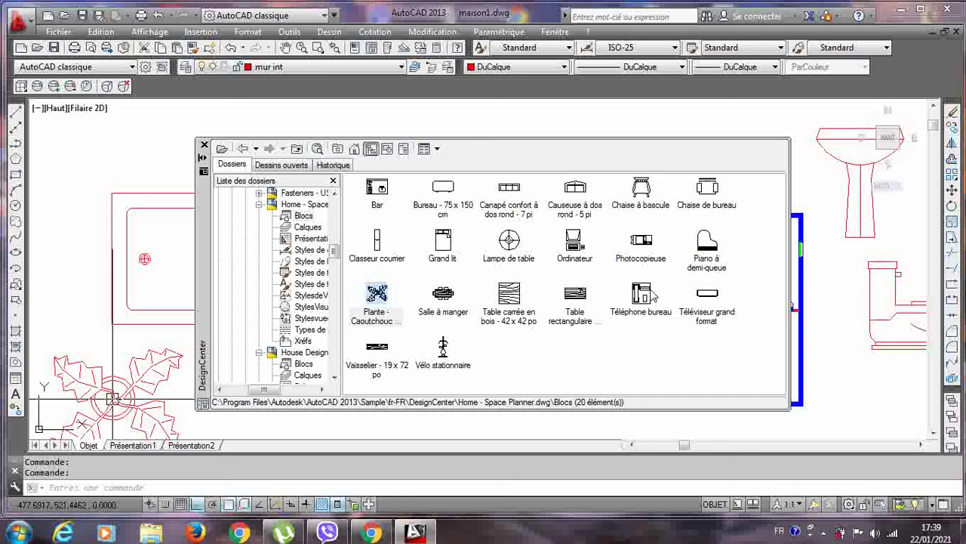
Insert the Ordinateur block below the toilet and the Chaise à bascule block above the house, then close DesignCenter.
click(575, 245)
drag(719, 363, 851, 418)
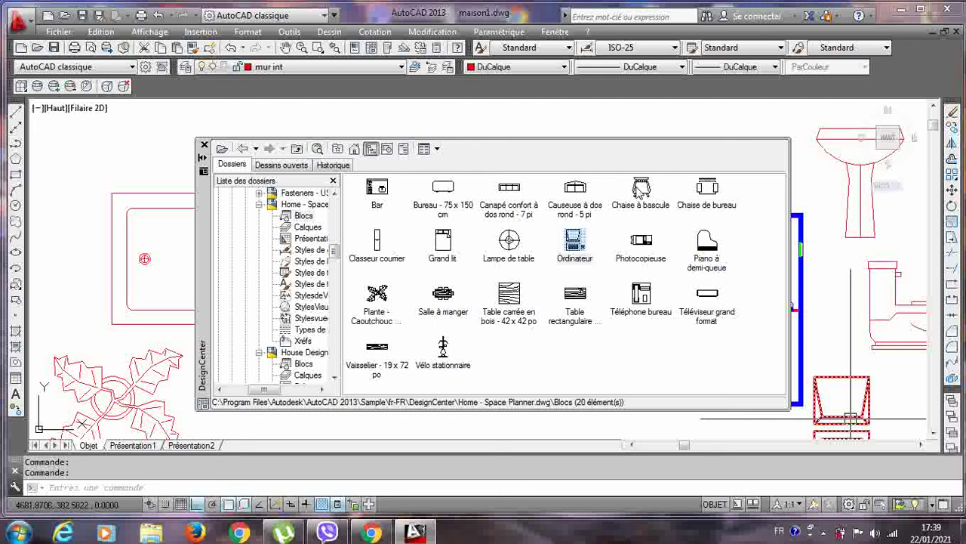
mouse_move(640, 189)
mouse_down()
mouse_move(543, 129)
mouse_move(489, 117)
mouse_up()
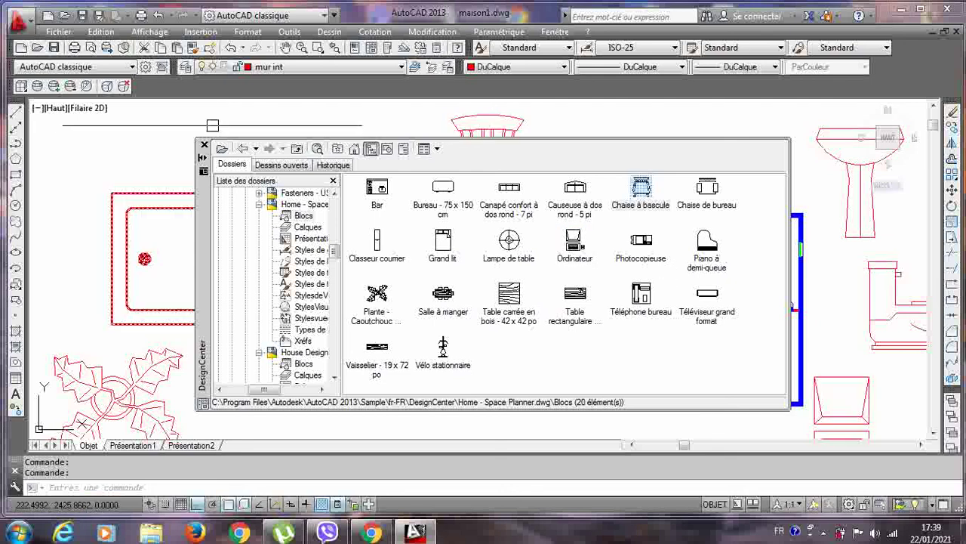
click(204, 144)
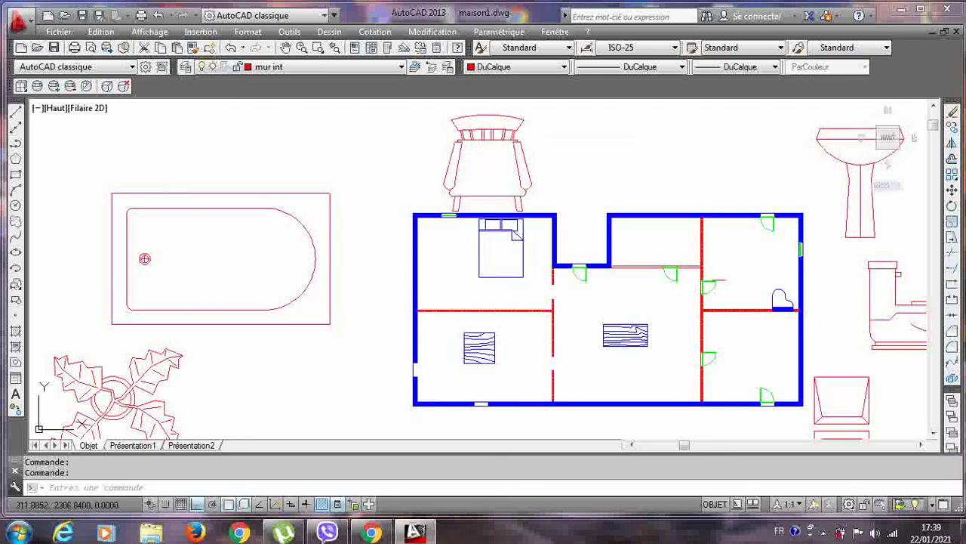
Scale the toilet, washbasin, computer, rocking chair, bathtub and plant together by 1/5, using the rocking chair's upper-left endpoint as base point.
click(952, 222)
scroll(857, 303, down, 1)
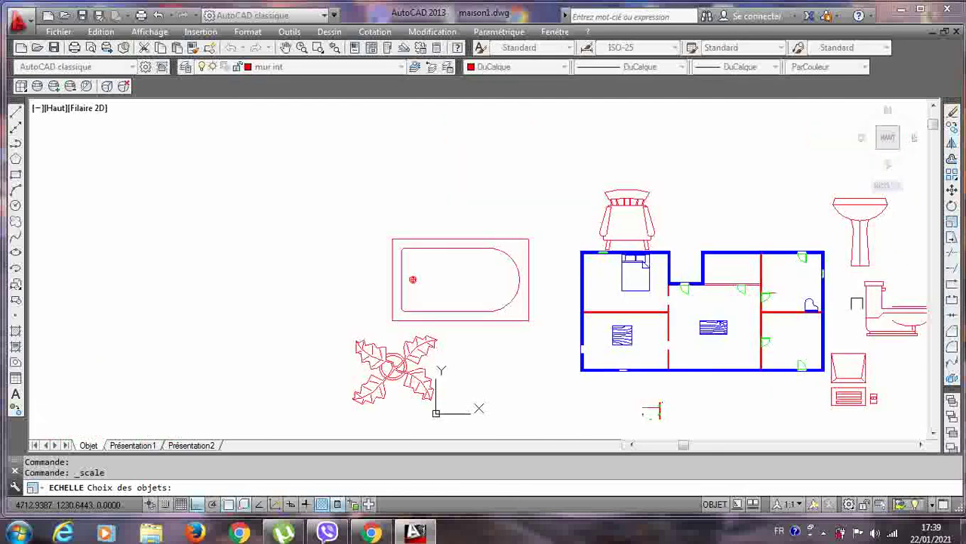
click(896, 330)
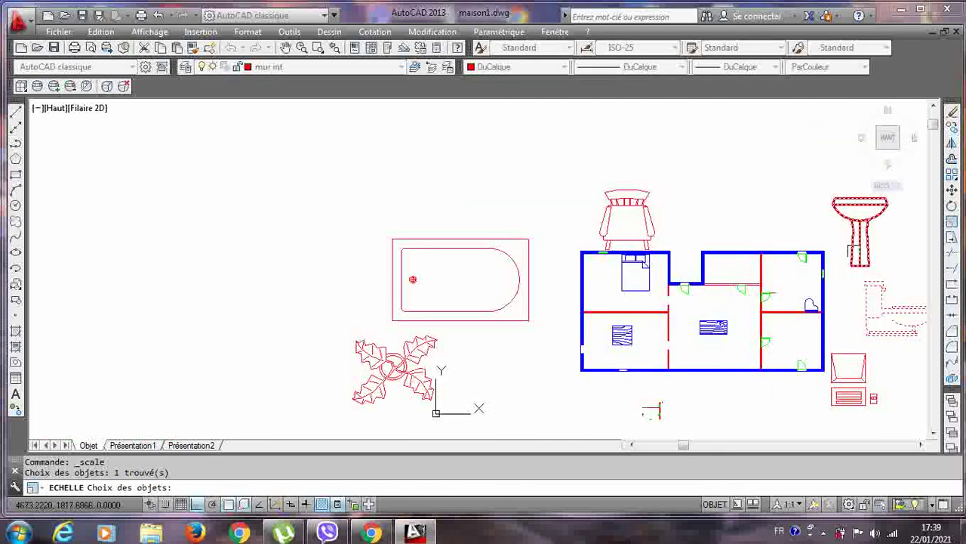
click(849, 382)
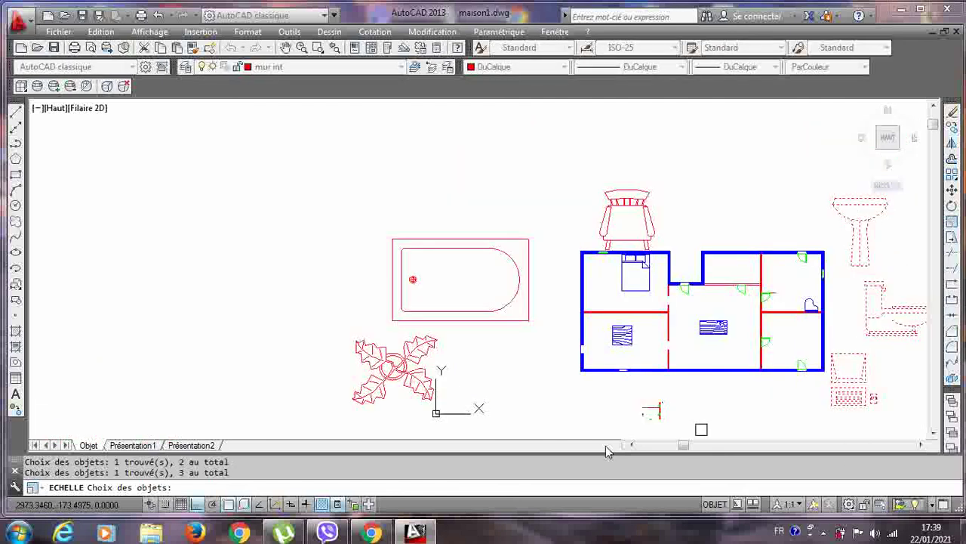
scroll(632, 350, down, 1)
click(629, 259)
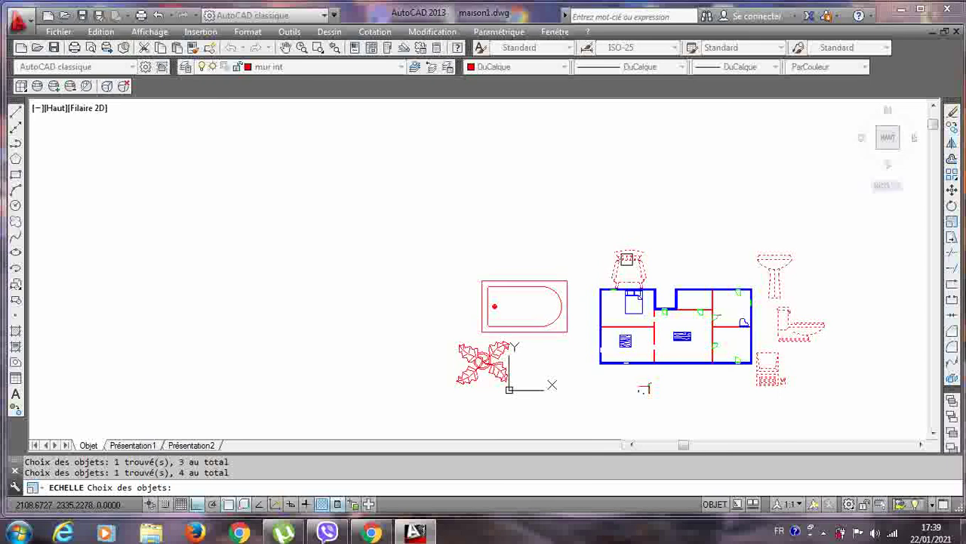
click(513, 300)
click(517, 286)
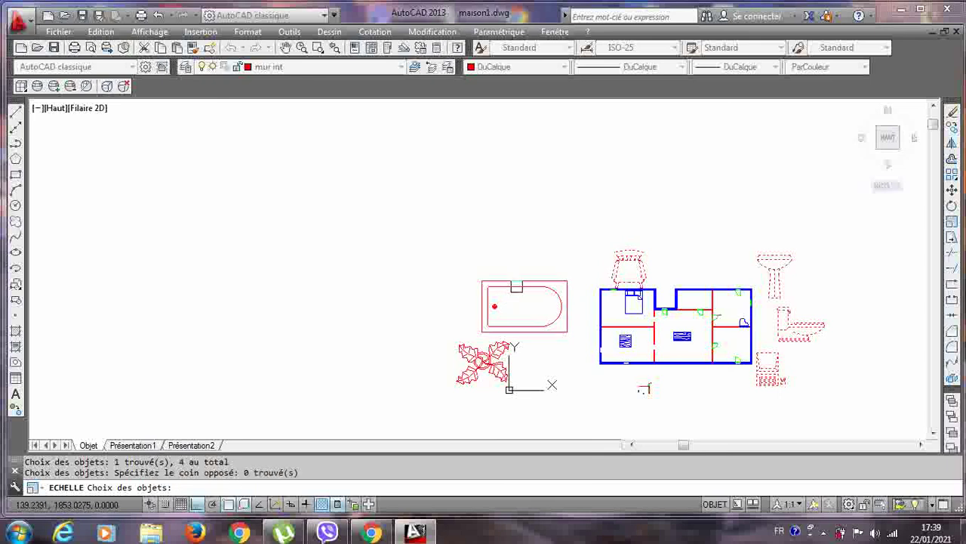
click(510, 286)
click(476, 368)
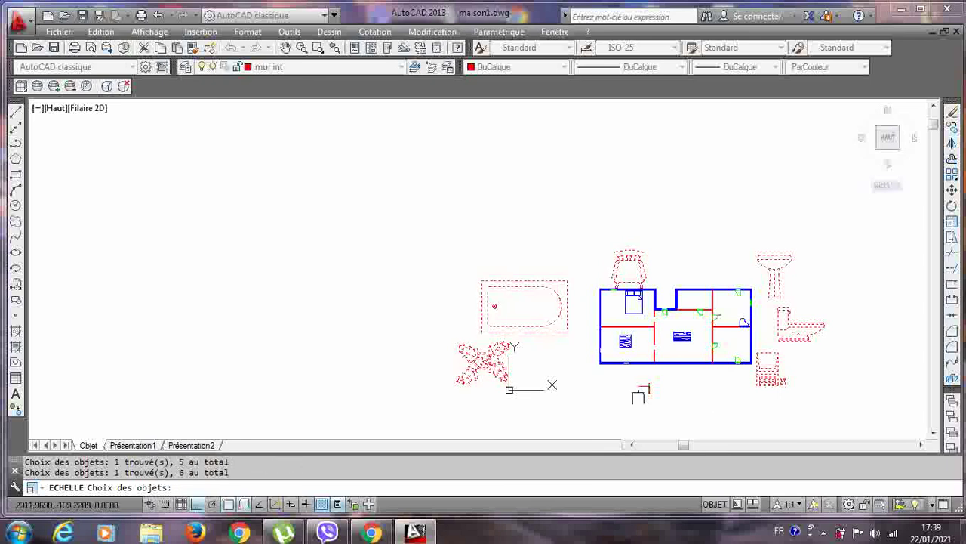
scroll(607, 388, up, 4)
scroll(736, 380, down, 2)
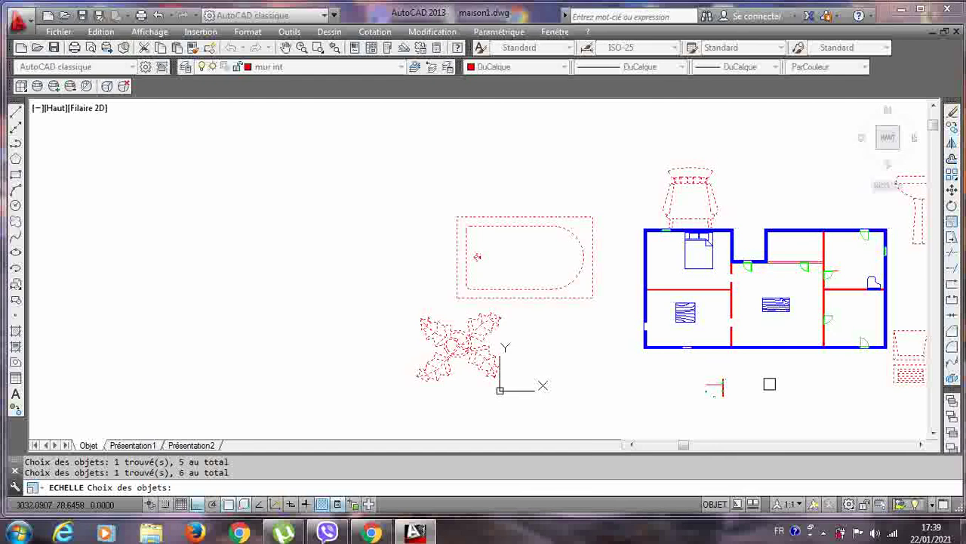
key(Return)
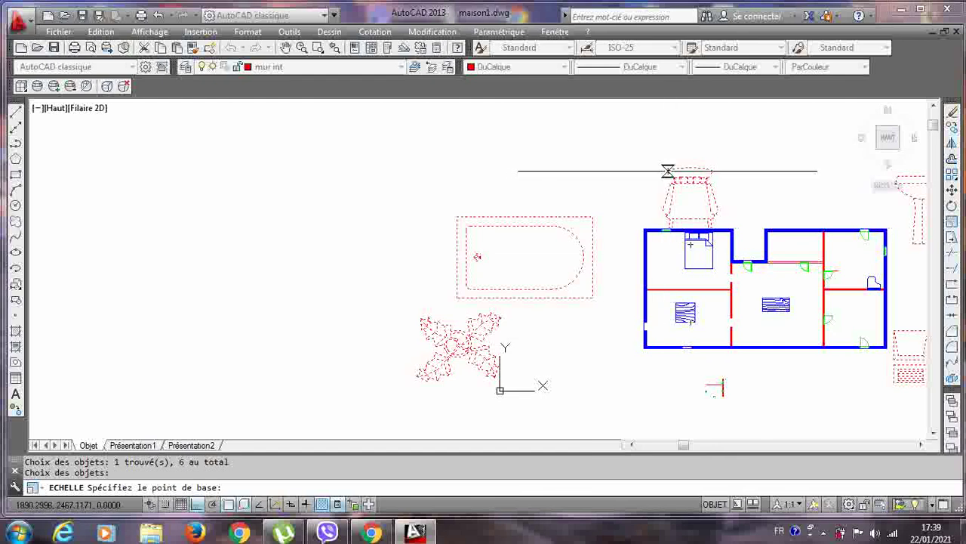
click(668, 171)
text(1)
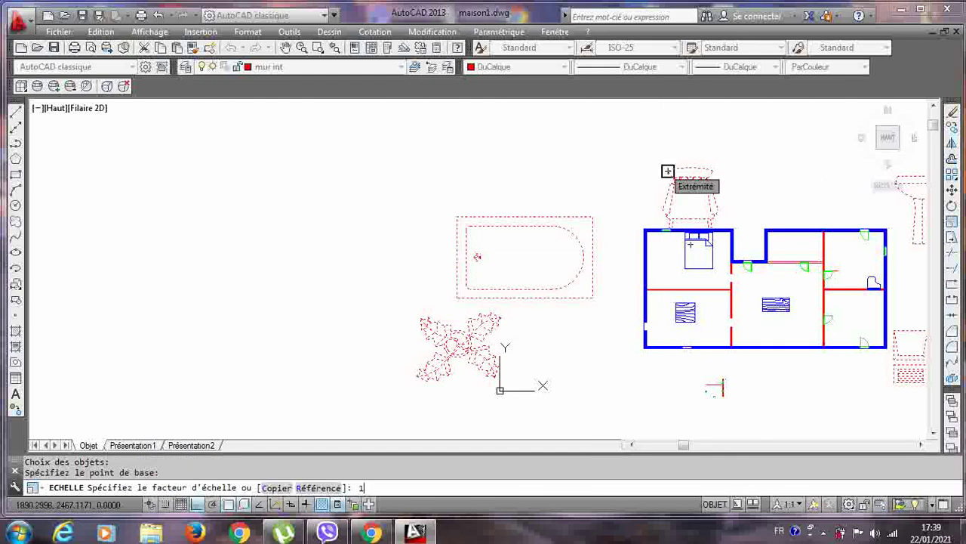
text(/5)
key(Return)
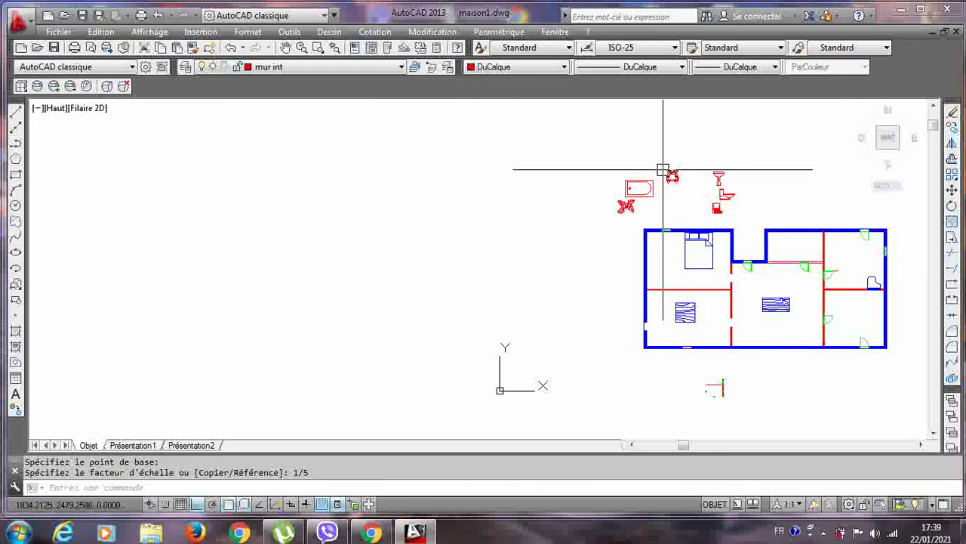
Move the toilet from its tank's rear edge onto the bathroom's west wall near the southwest corner, turning Ortho mode off for the placement.
scroll(685, 431, up, 2)
scroll(701, 403, down, 2)
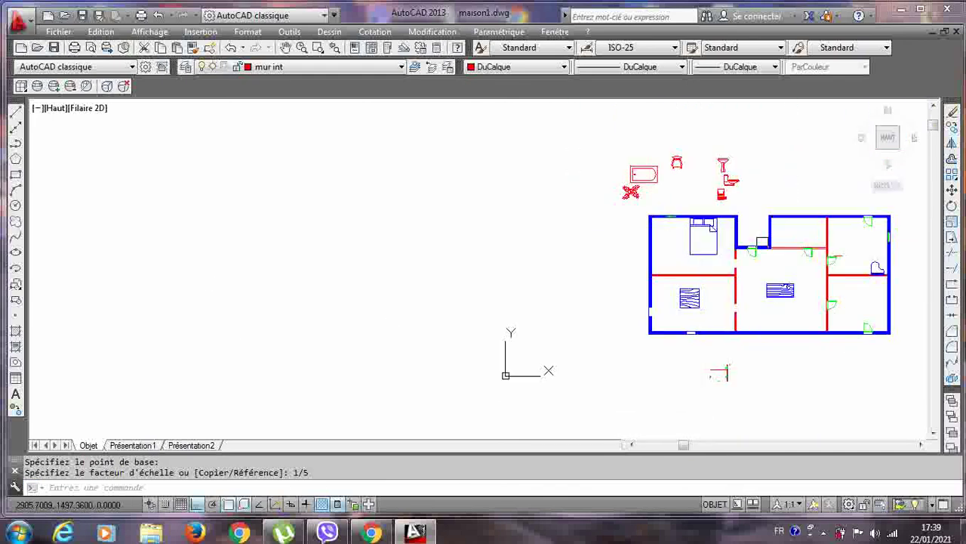
scroll(778, 183, up, 4)
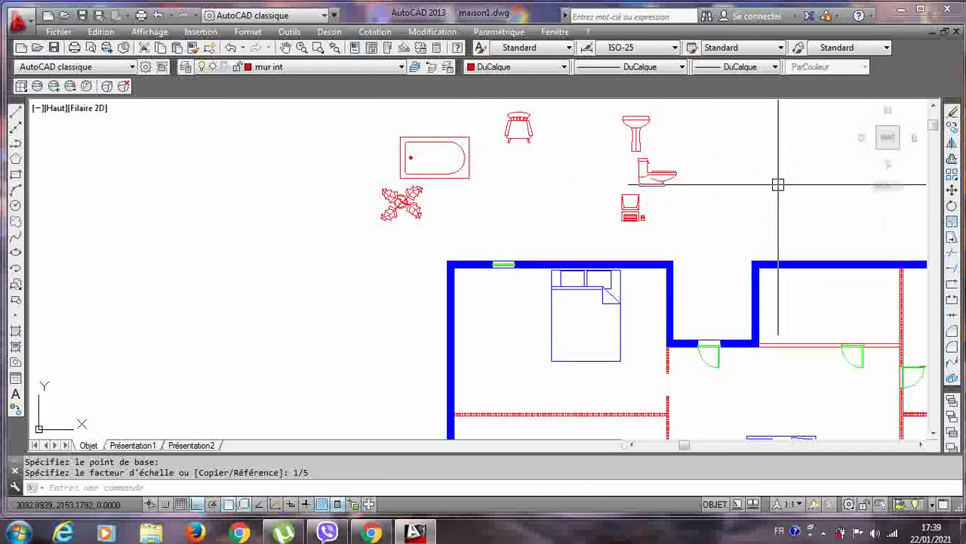
double_click(654, 175)
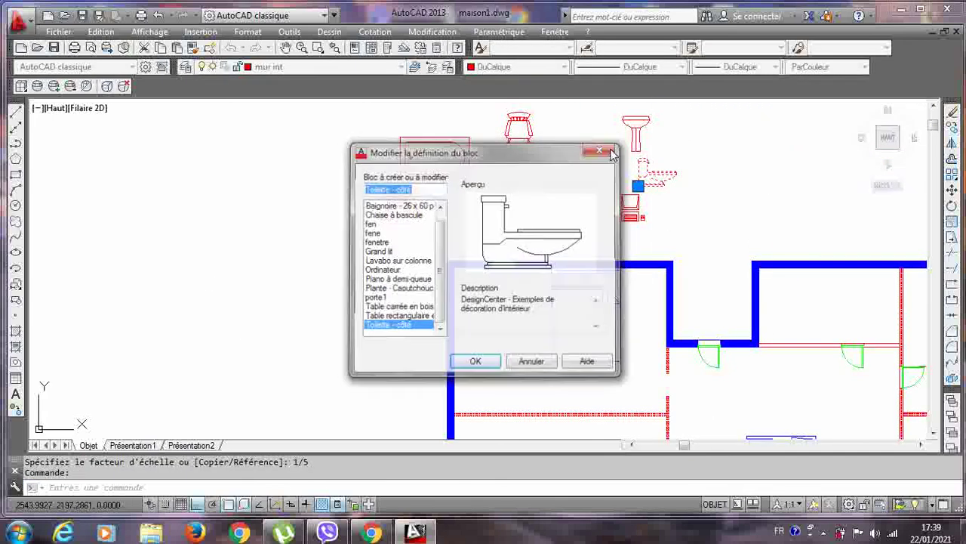
click(602, 148)
click(952, 189)
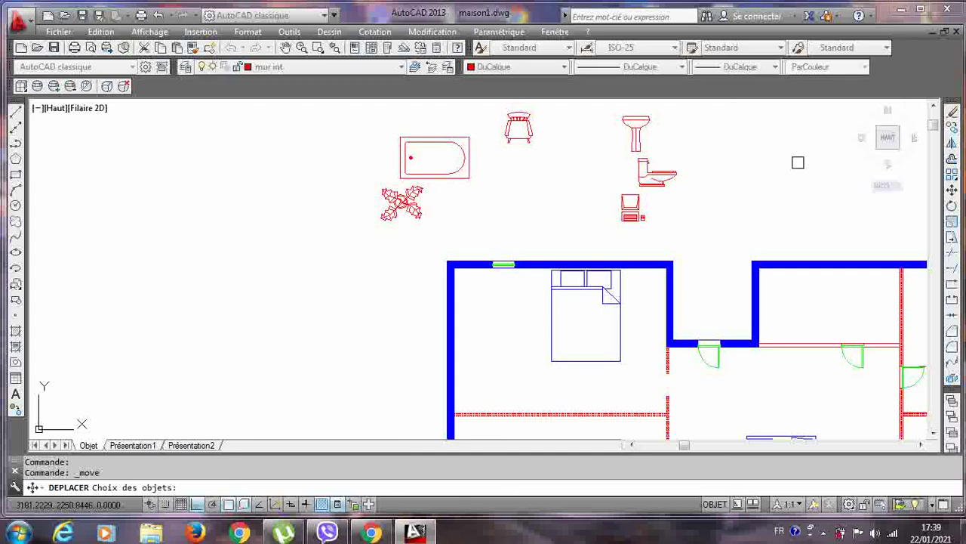
key(Return)
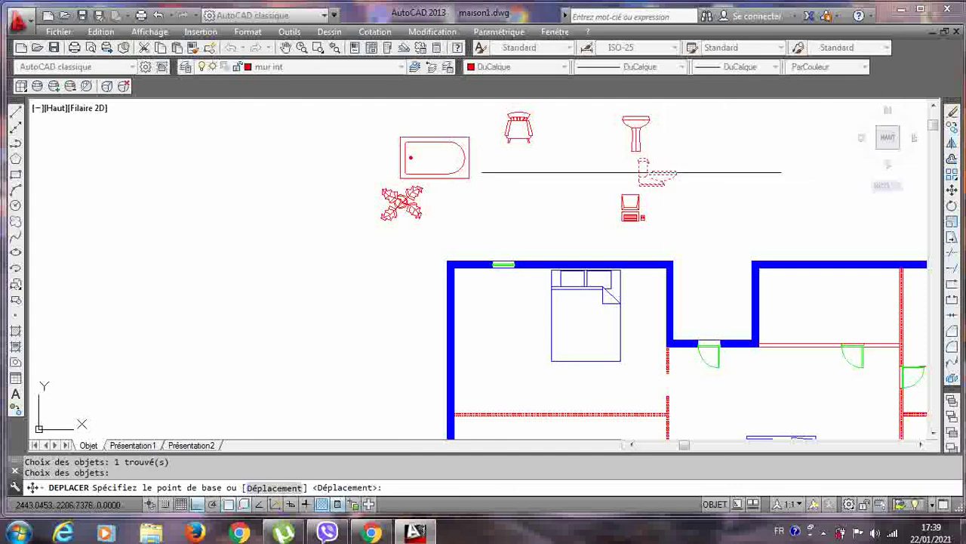
click(639, 180)
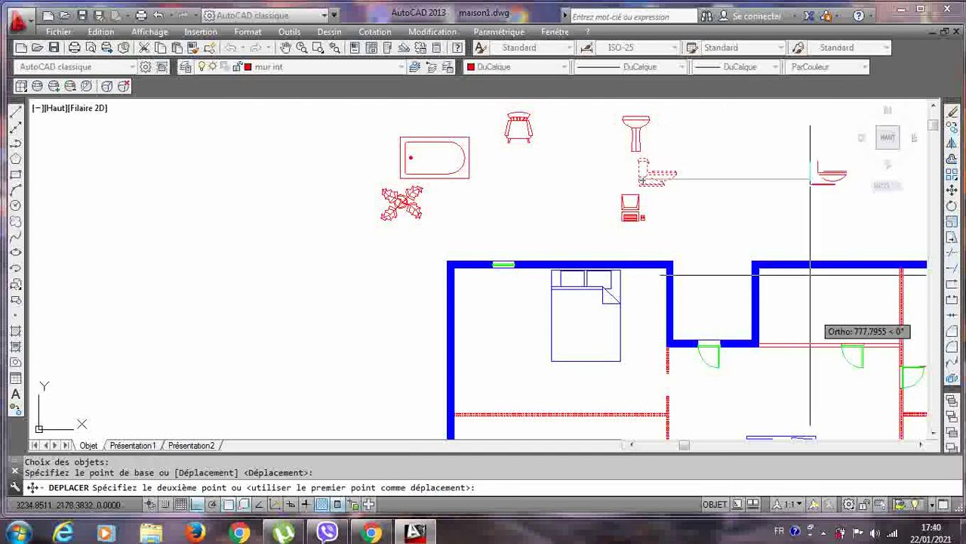
click(196, 505)
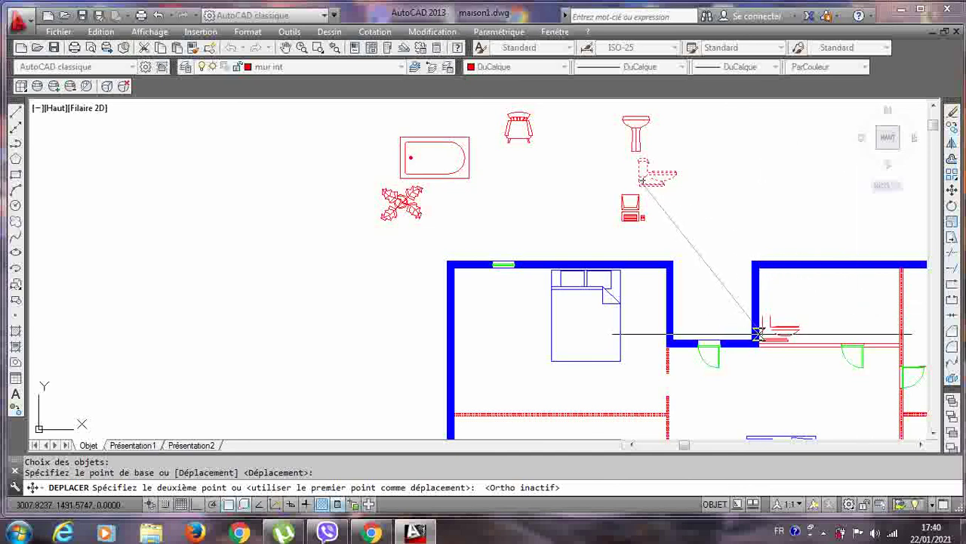
click(758, 334)
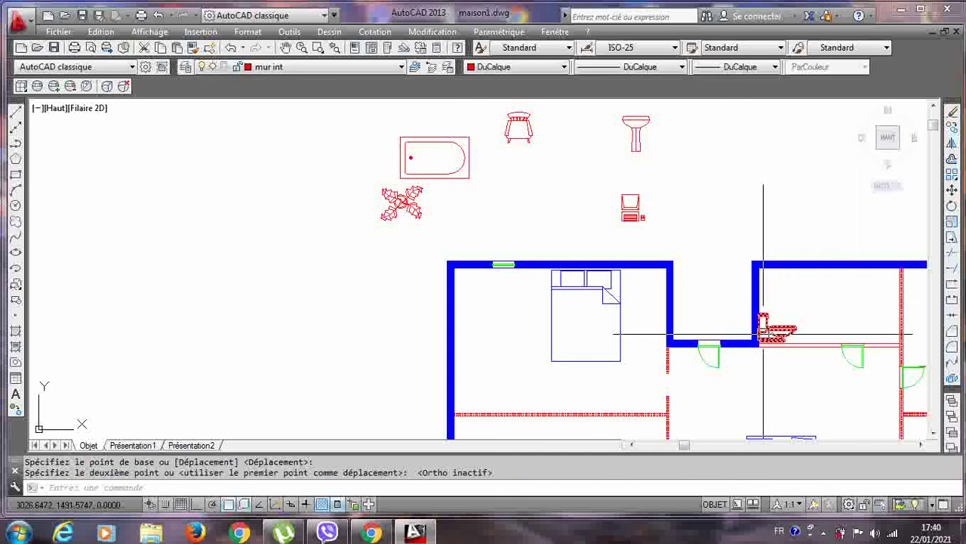
Move the bathtub into the bathroom's northwest corner, using the upper-left corner of its inner basin as base point.
click(465, 155)
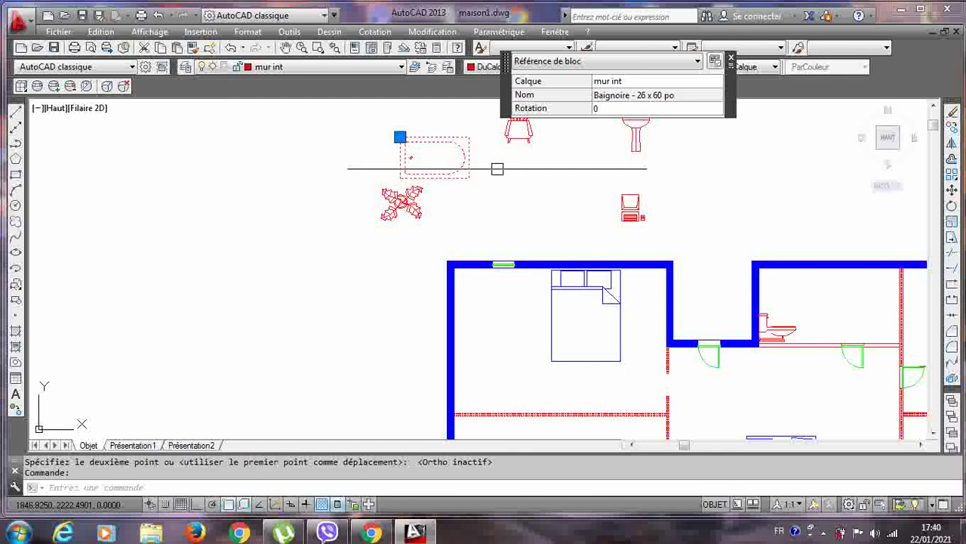
key(Escape)
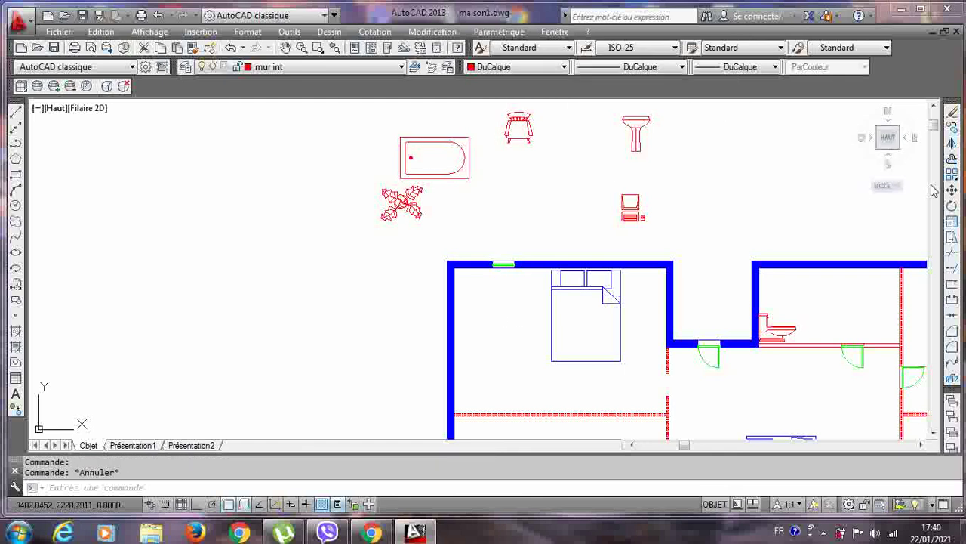
click(952, 190)
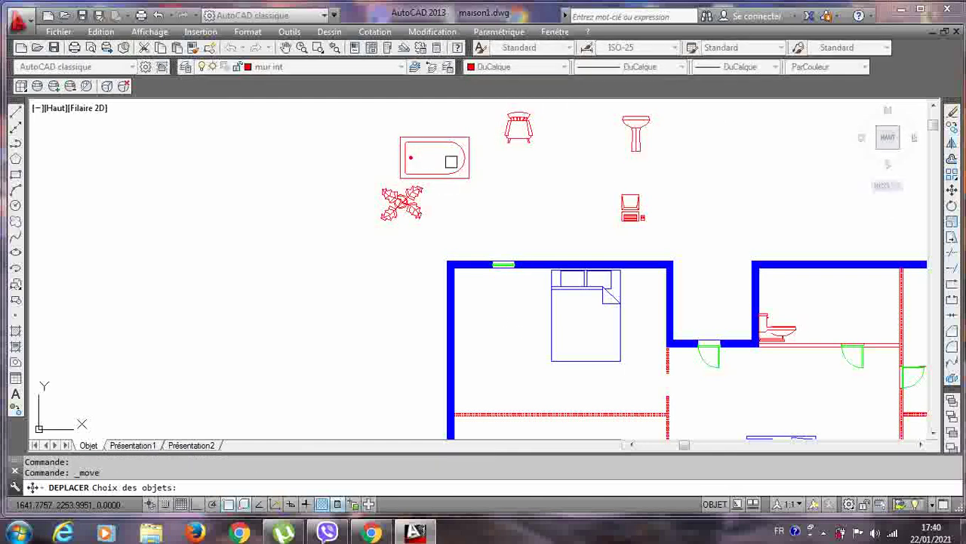
click(457, 177)
key(Return)
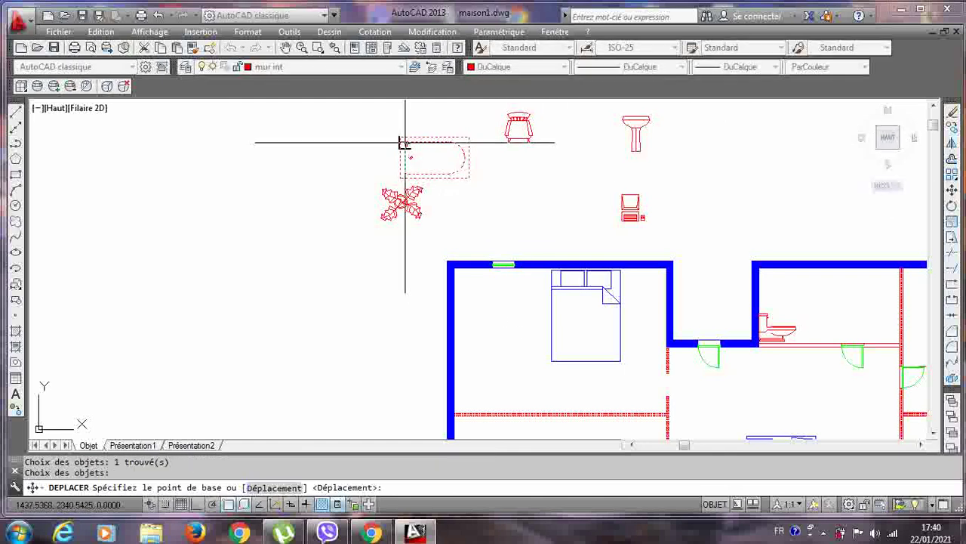
click(406, 142)
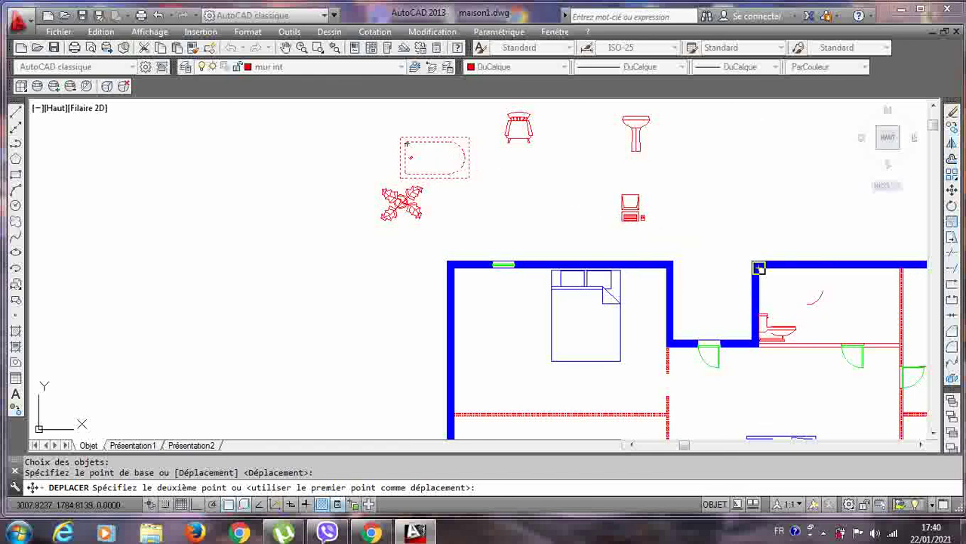
click(759, 267)
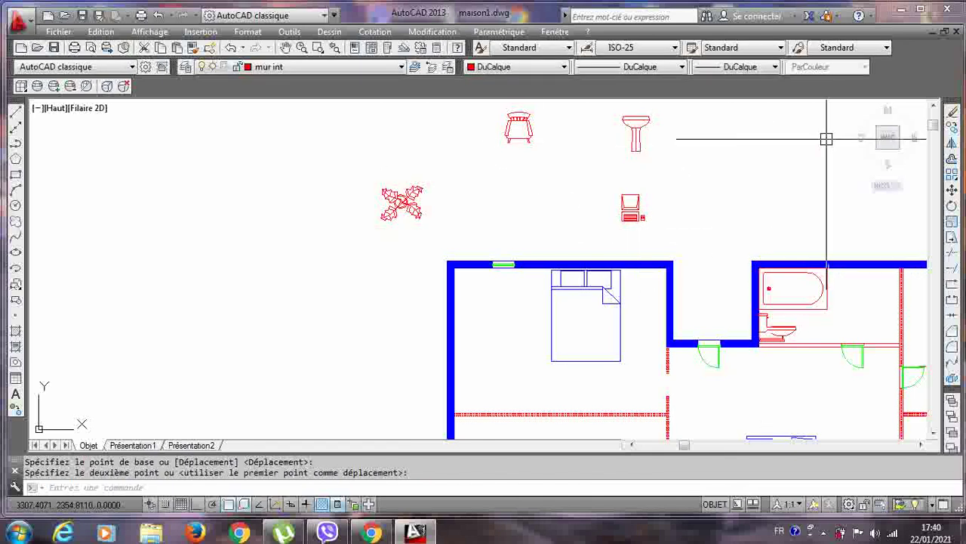
Move the washbasin against the bathroom's north wall, near its northeast corner.
click(952, 190)
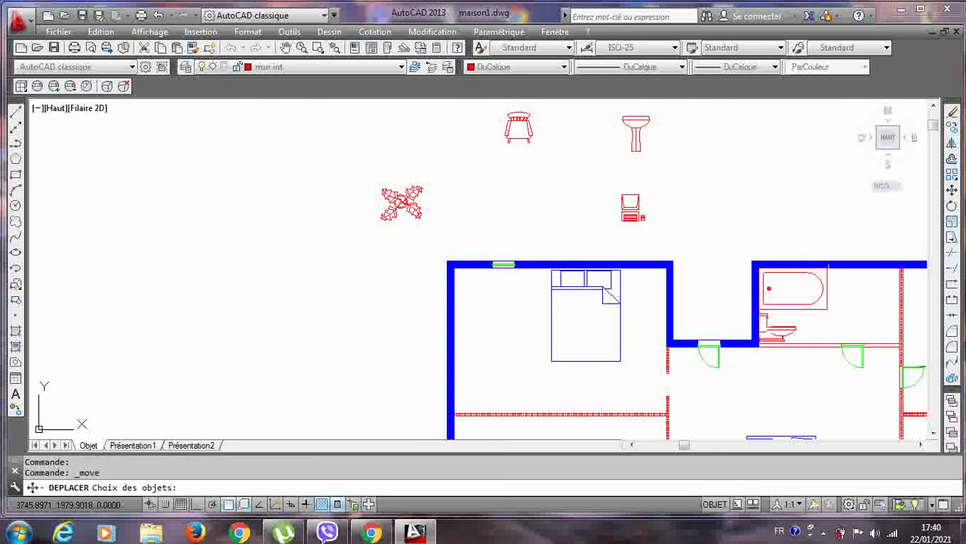
click(636, 133)
key(Return)
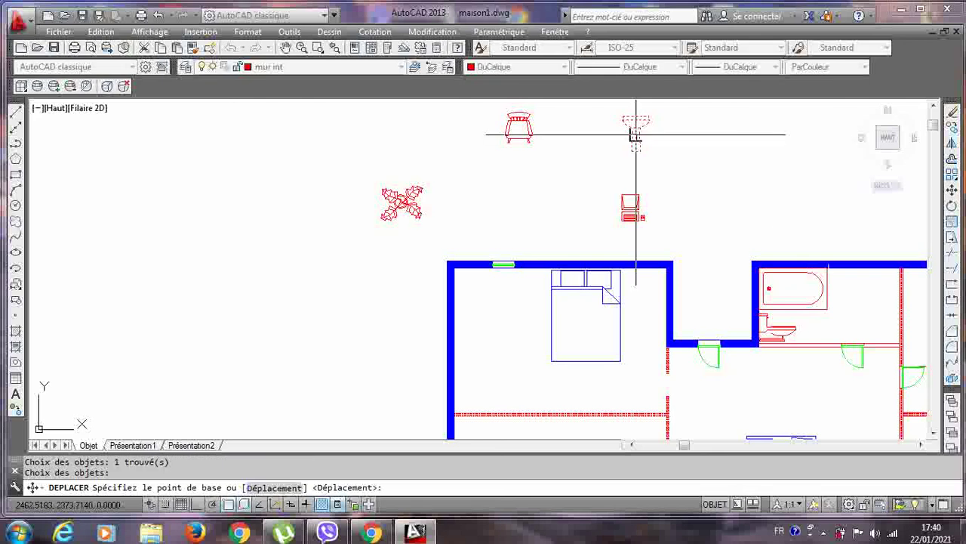
click(636, 134)
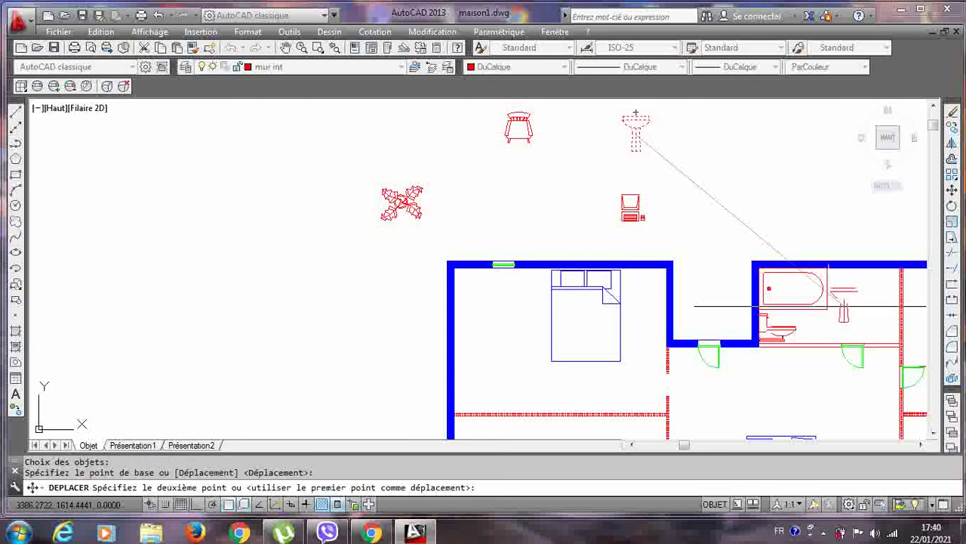
click(884, 287)
scroll(722, 271, down, 2)
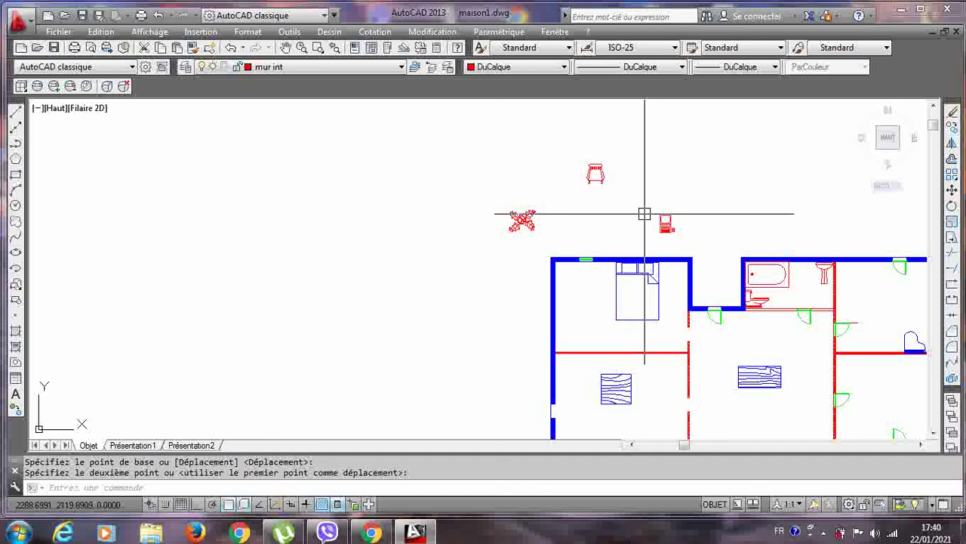
key(Escape)
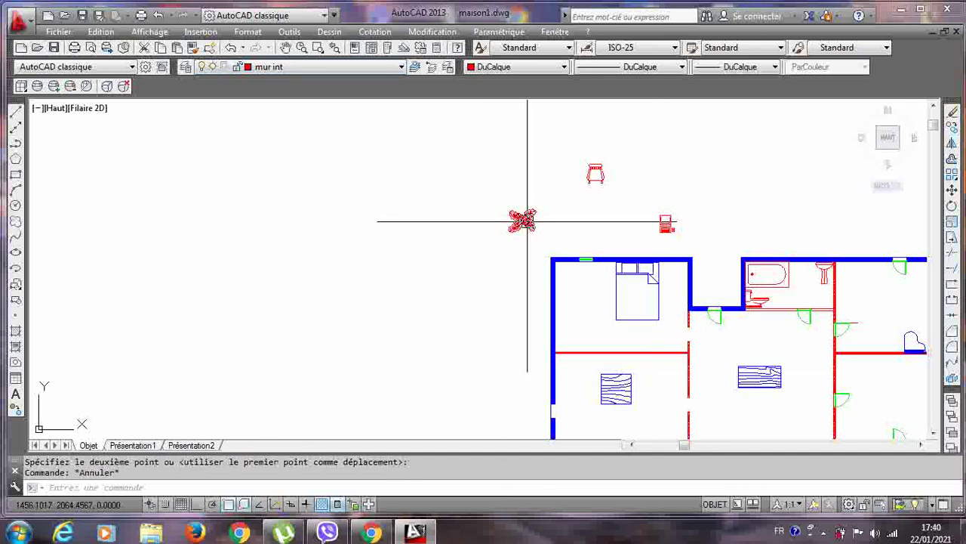
Move the rubber plant from above the house into the southeast corner of the large central room.
middle_drag(906, 359, 906, 189)
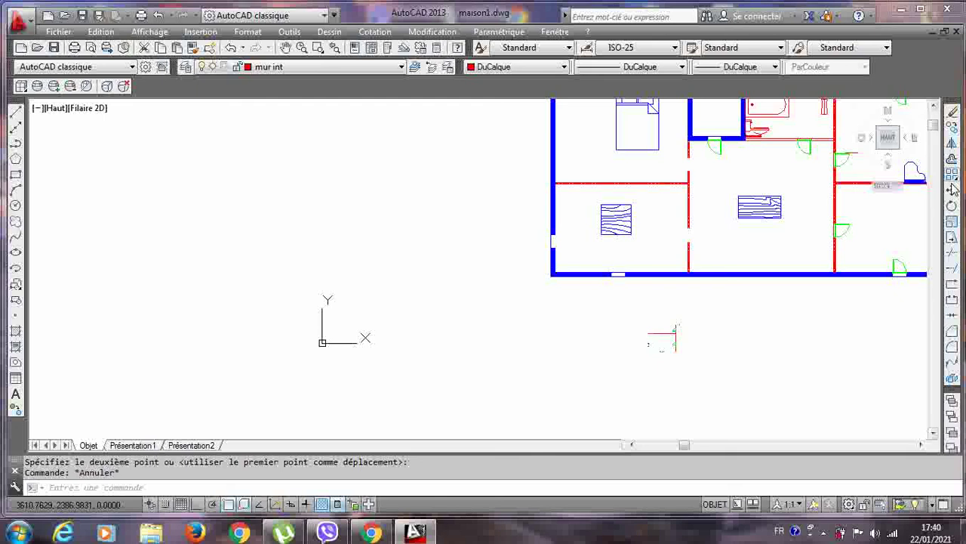
scroll(782, 253, down, 2)
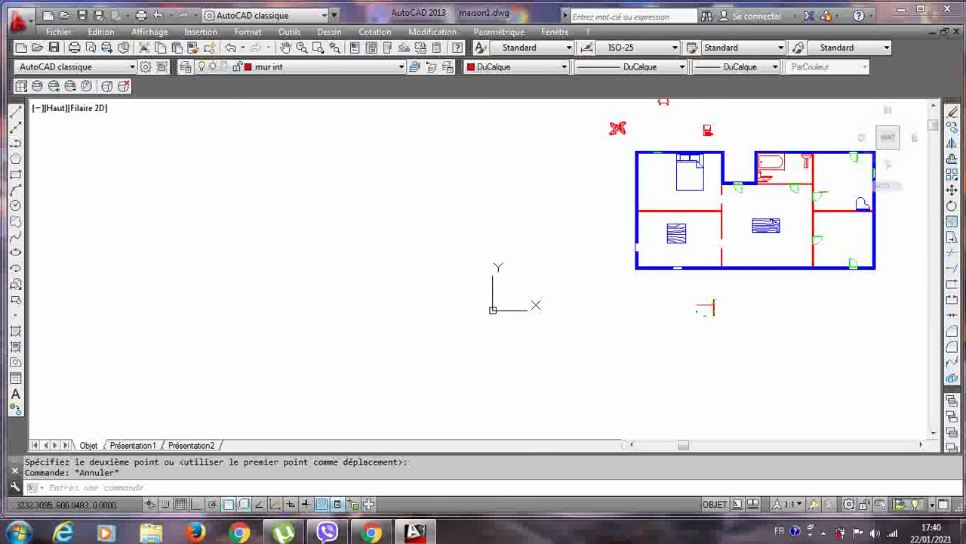
click(953, 190)
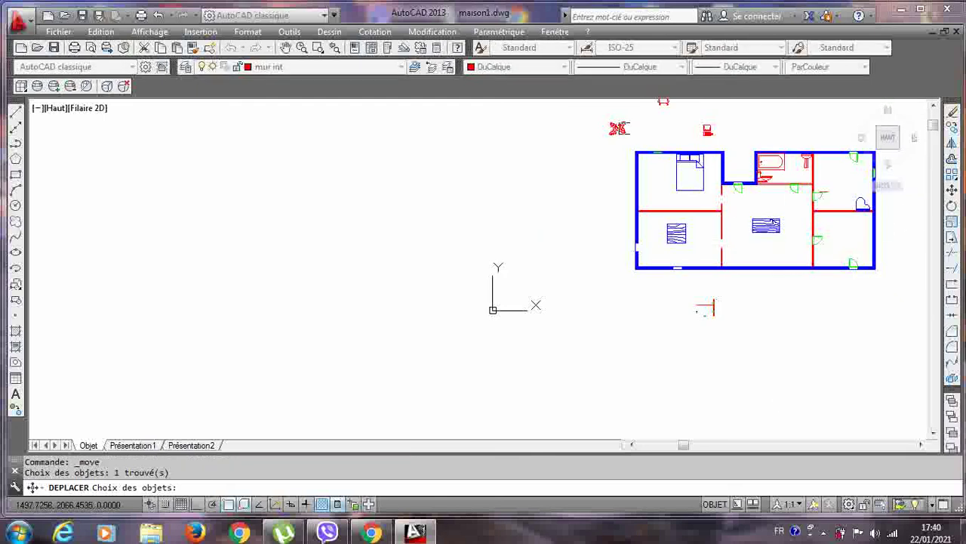
key(Return)
click(617, 129)
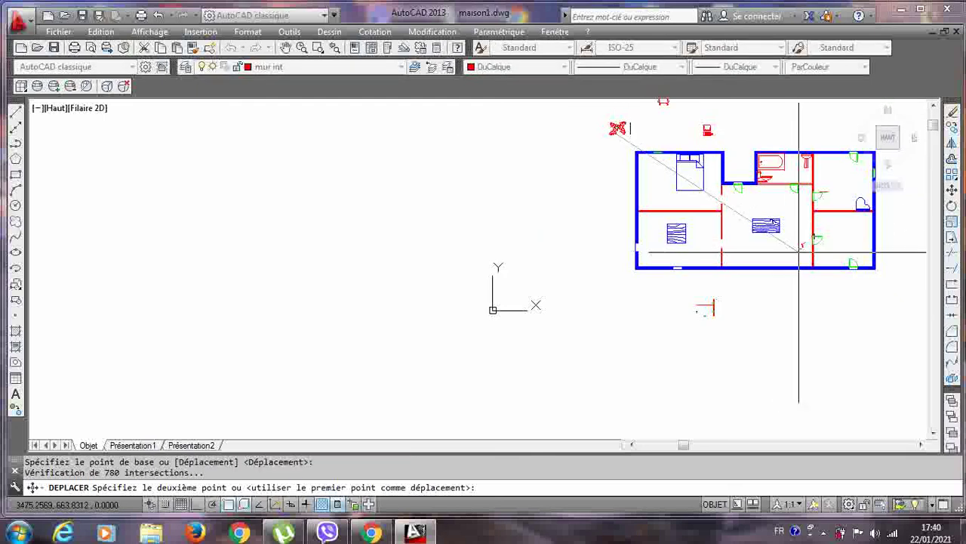
click(798, 252)
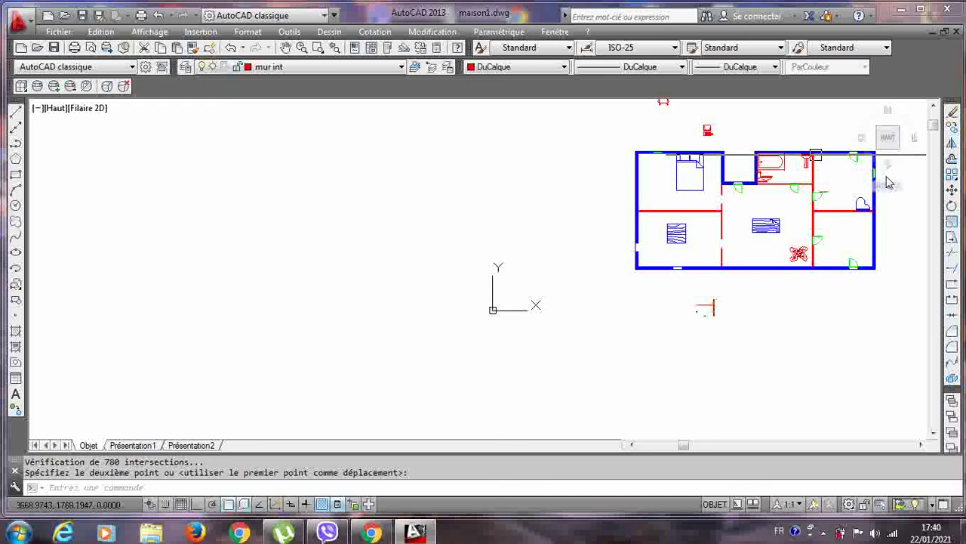
Move the computer from above the house into the southwest corner of the bedroom with the double bed.
click(951, 189)
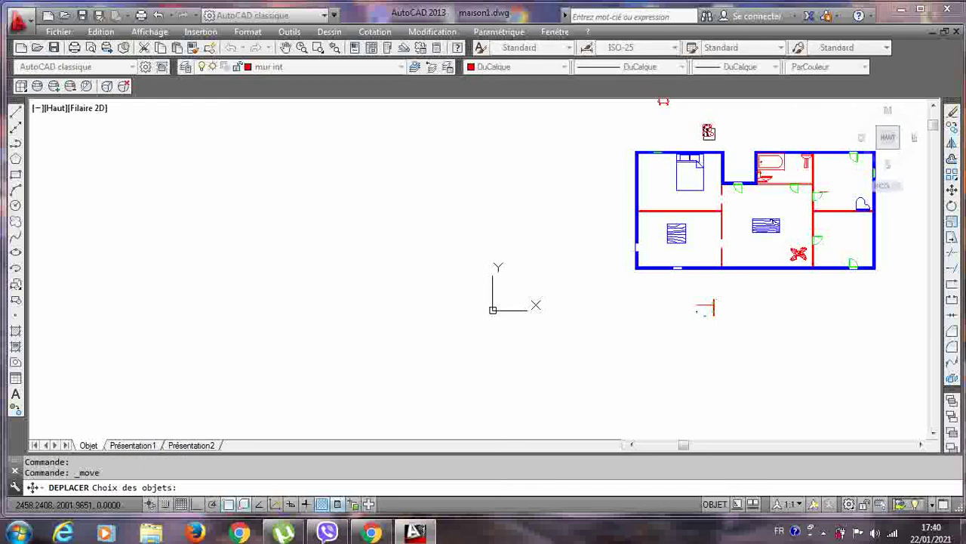
key(Return)
click(707, 132)
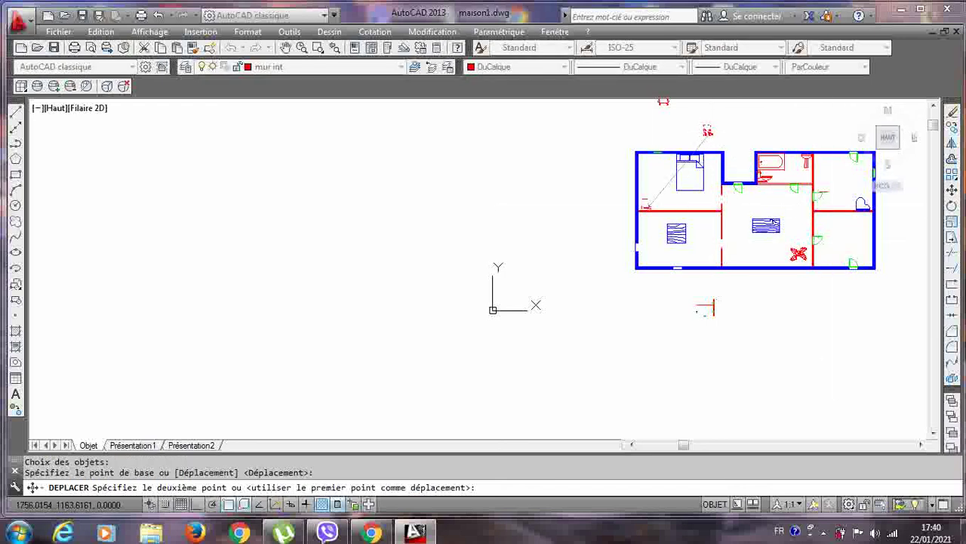
click(646, 203)
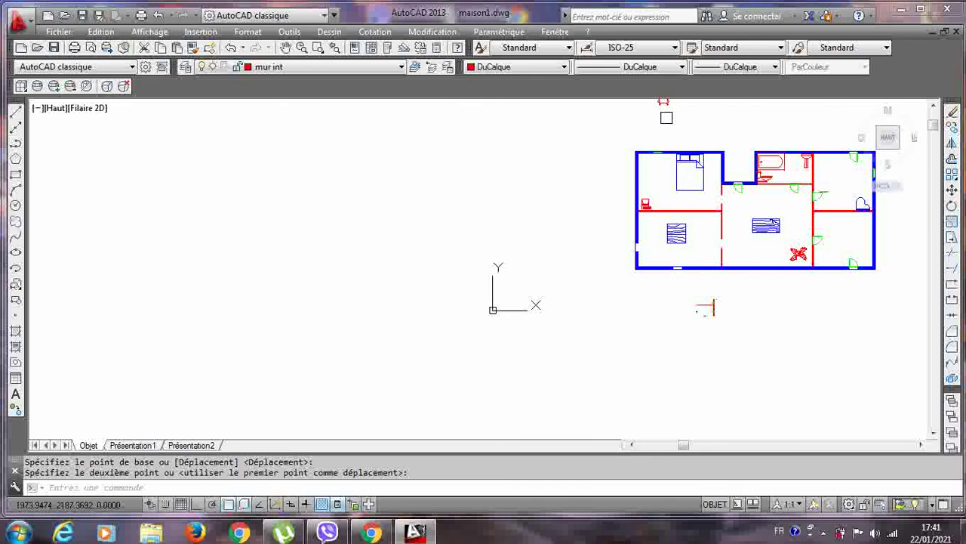
Move the rocking chair from above the house into the southeast room, near its east wall.
click(951, 189)
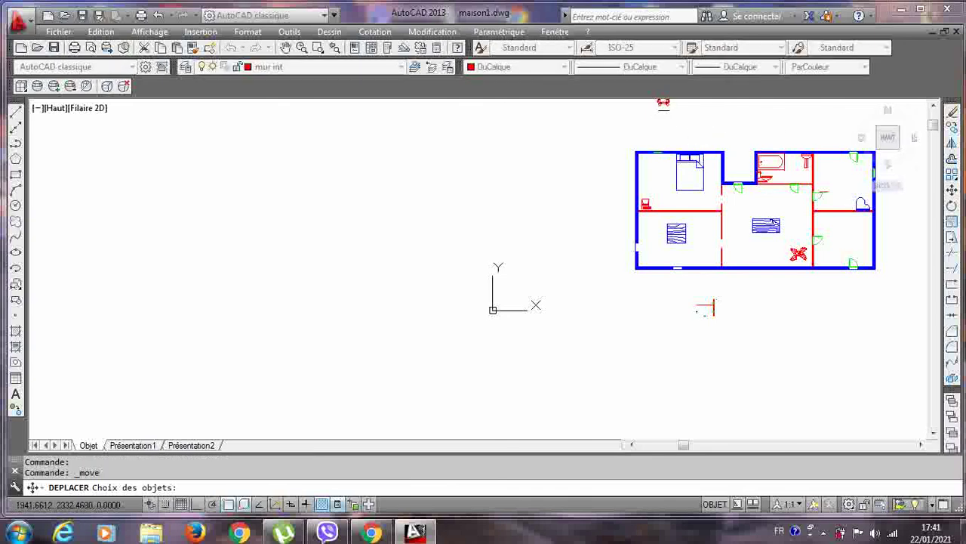
key(Escape)
click(663, 103)
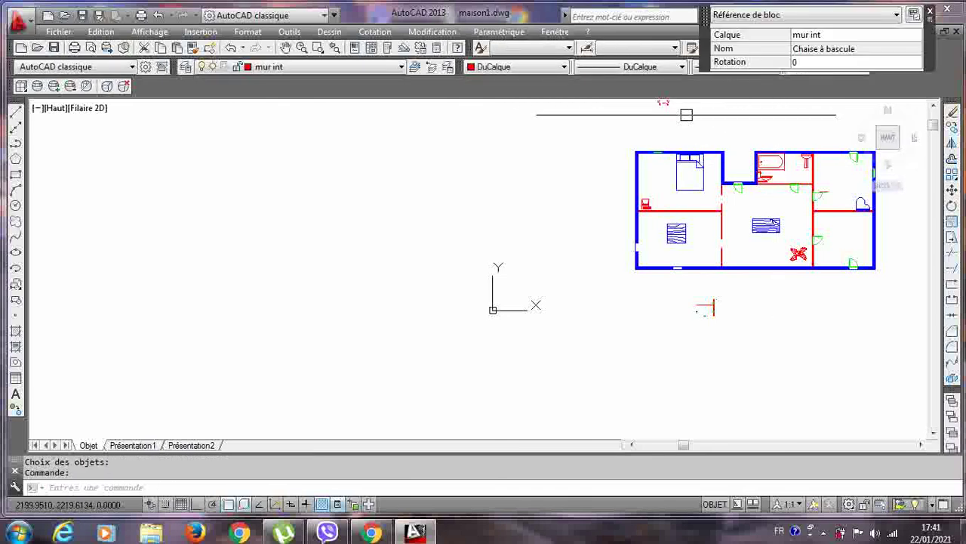
key(Escape)
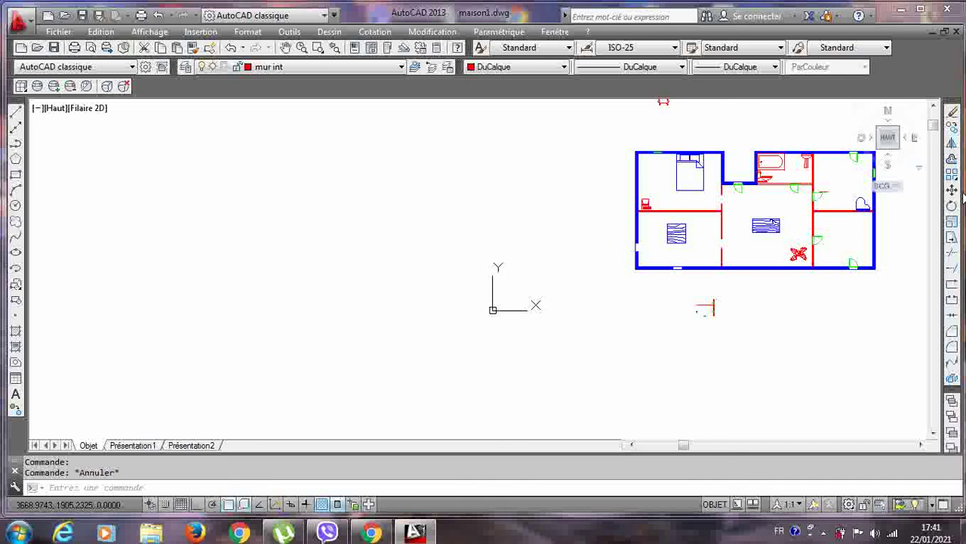
click(952, 191)
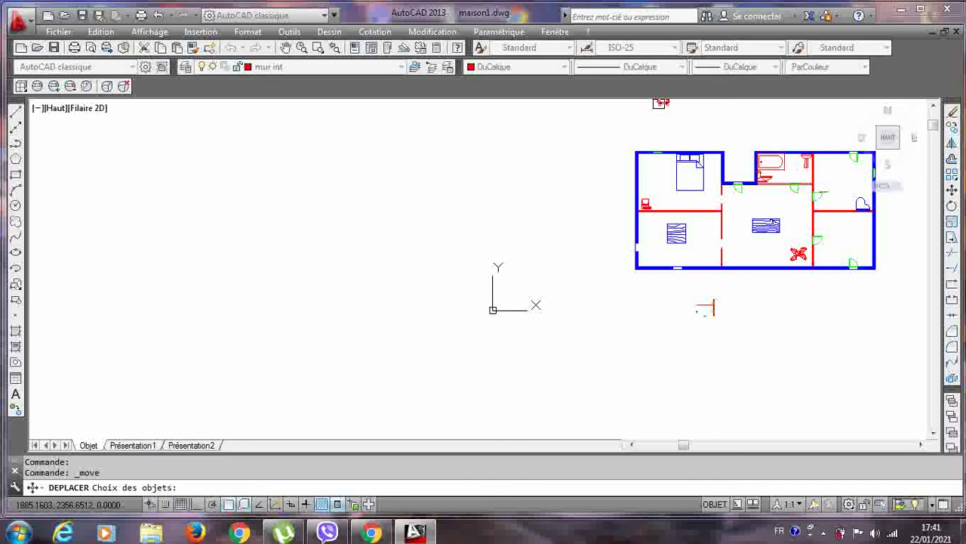
key(Return)
click(662, 104)
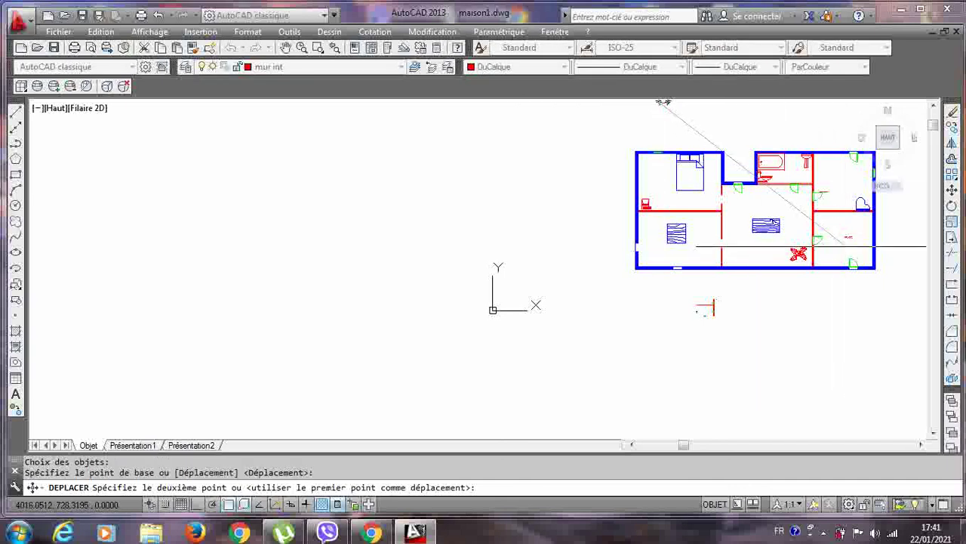
click(863, 240)
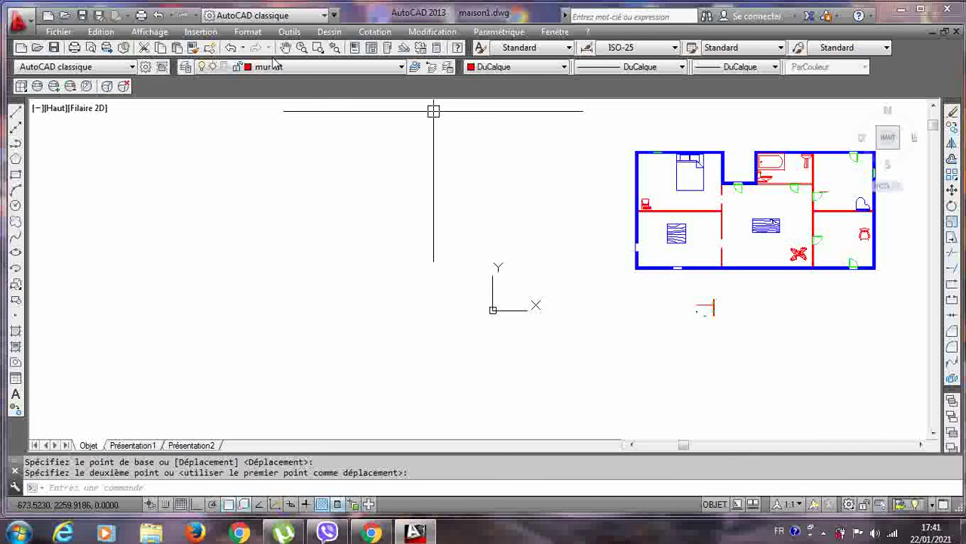
Open DesignCenter to review the blocks of Home - Space Planner.dwg, and close it without inserting anything.
click(290, 33)
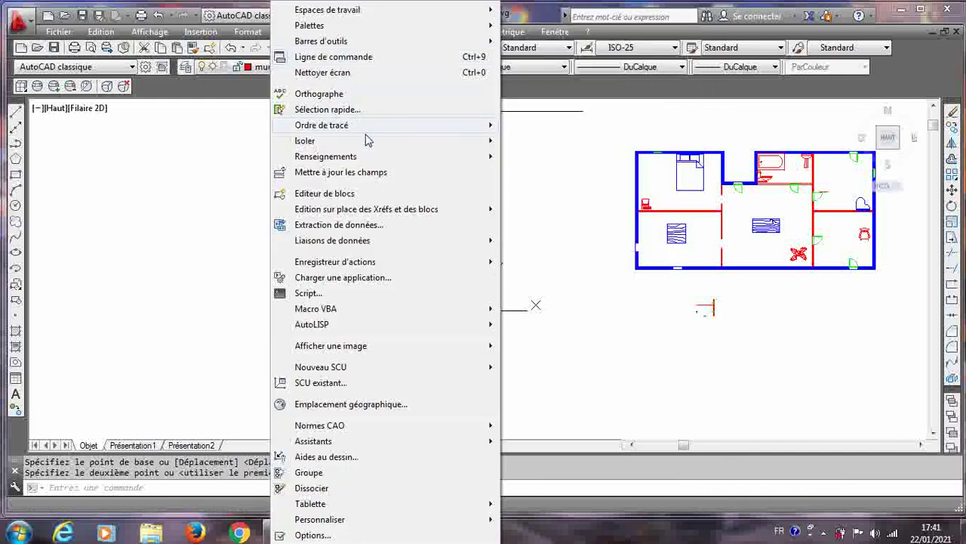
mouse_move(380, 27)
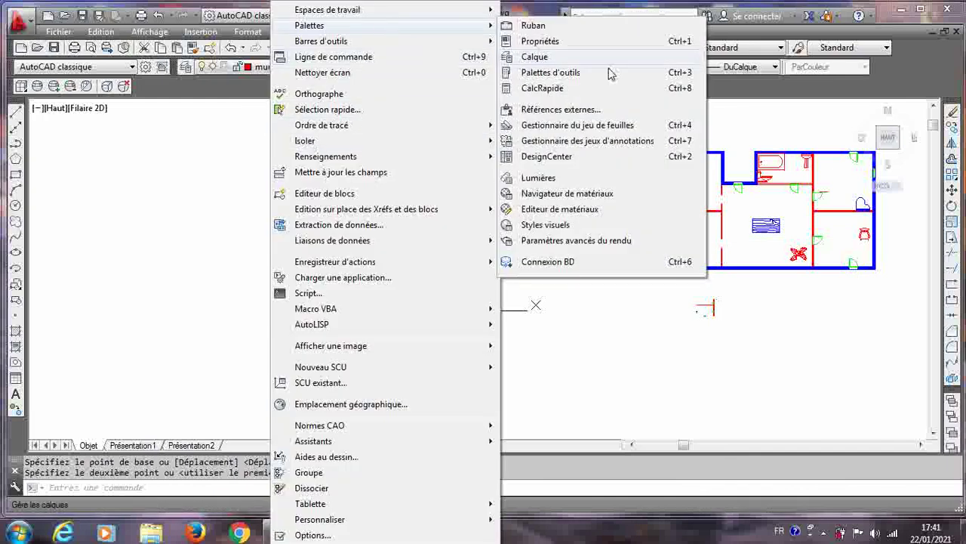
click(576, 157)
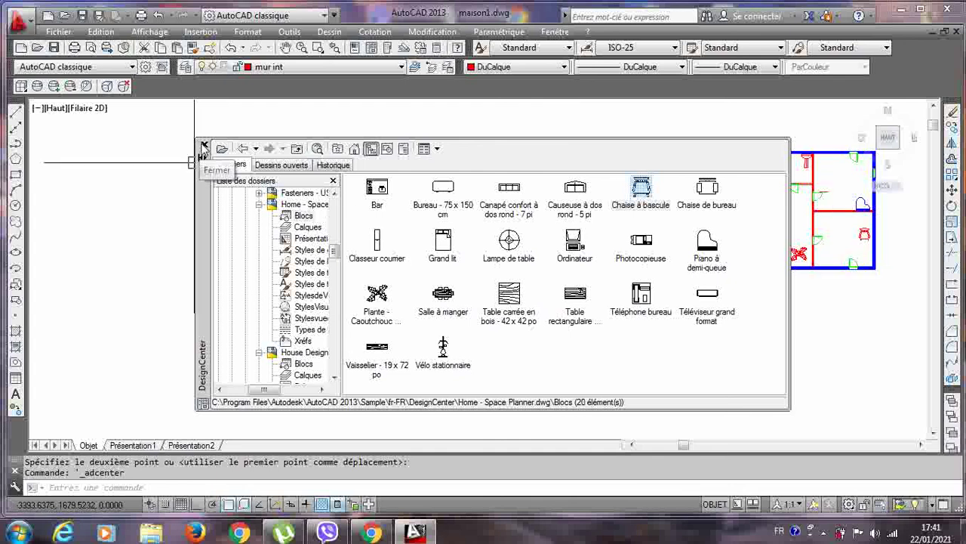
click(204, 146)
scroll(815, 212, up, 4)
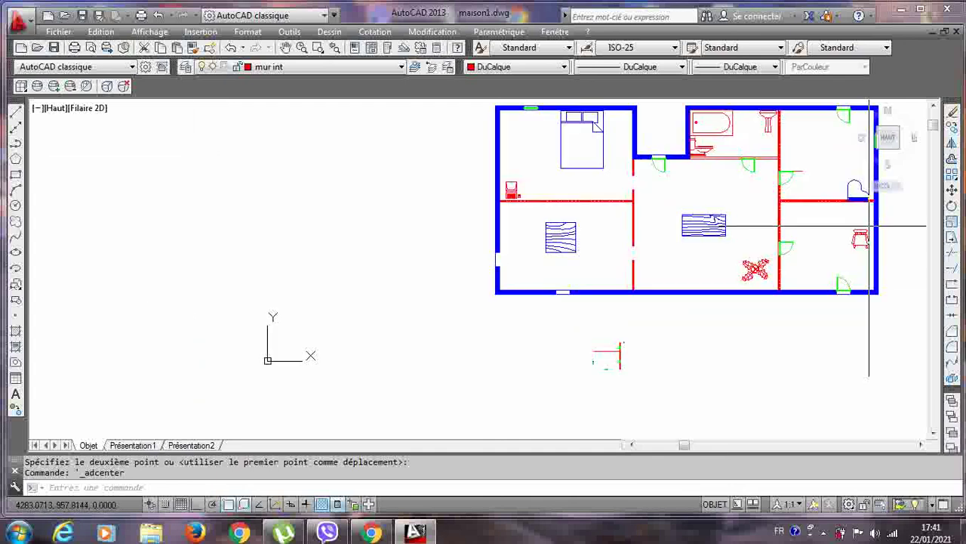
scroll(815, 212, down, 2)
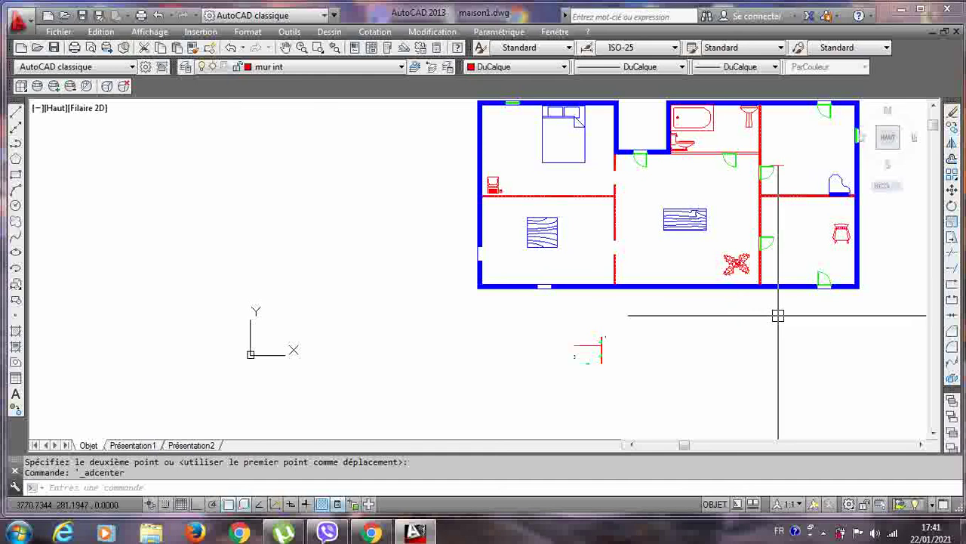
middle_drag(758, 332, 727, 390)
scroll(727, 391, up, 2)
click(822, 533)
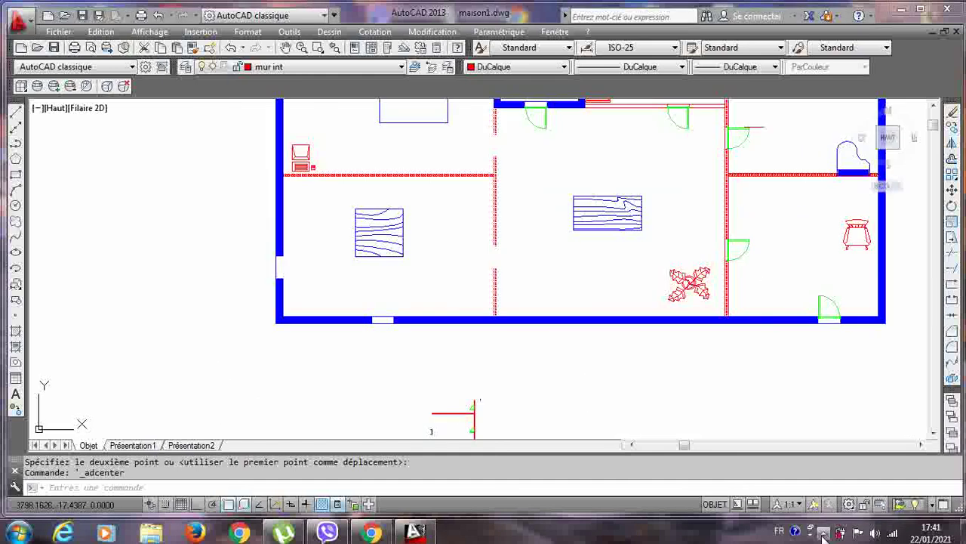